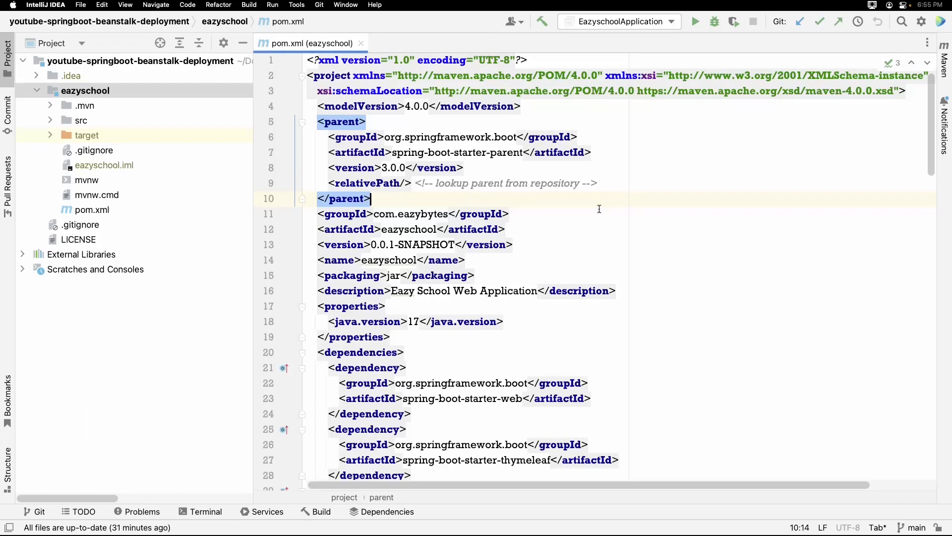
Open application.properties from the eazyschool module's src/main/resources folder and examine the spring.datasource.url setting.
{"action": "left_click", "coordinate": [153, 91]}
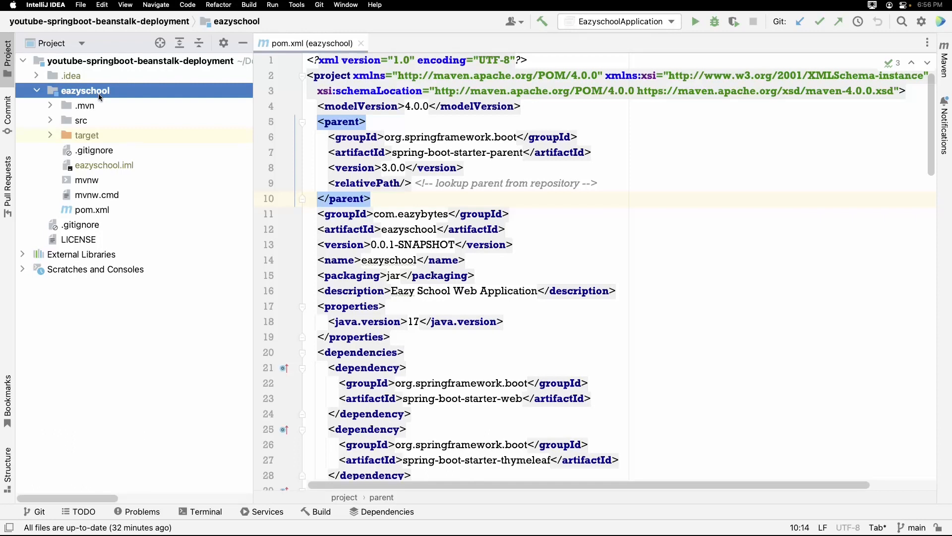
{"action": "left_click", "coordinate": [724, 163]}
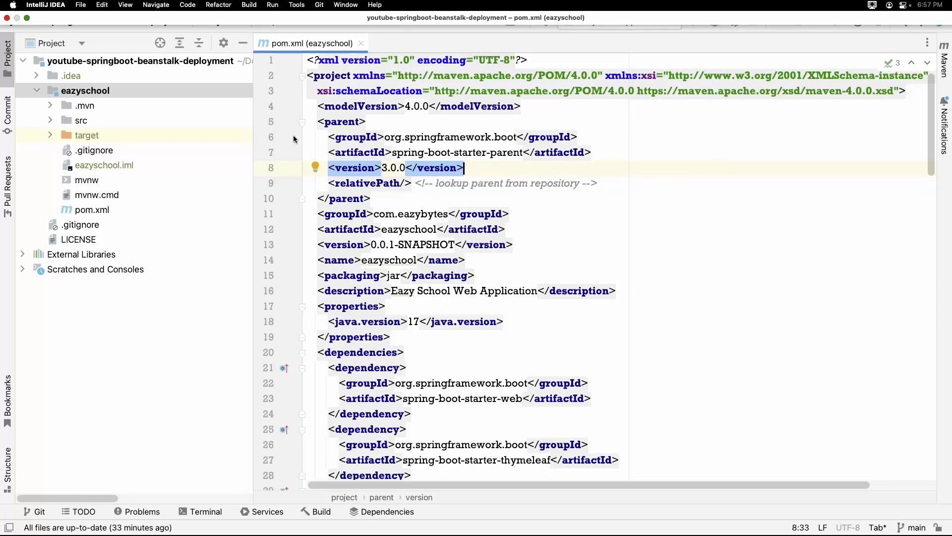
{"action": "left_click", "coordinate": [50, 122]}
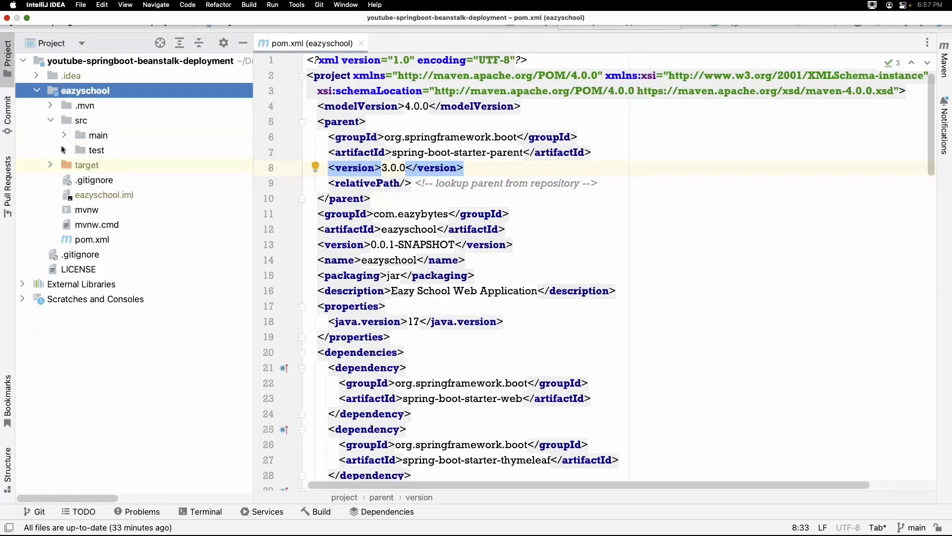
{"action": "double_click", "coordinate": [72, 139]}
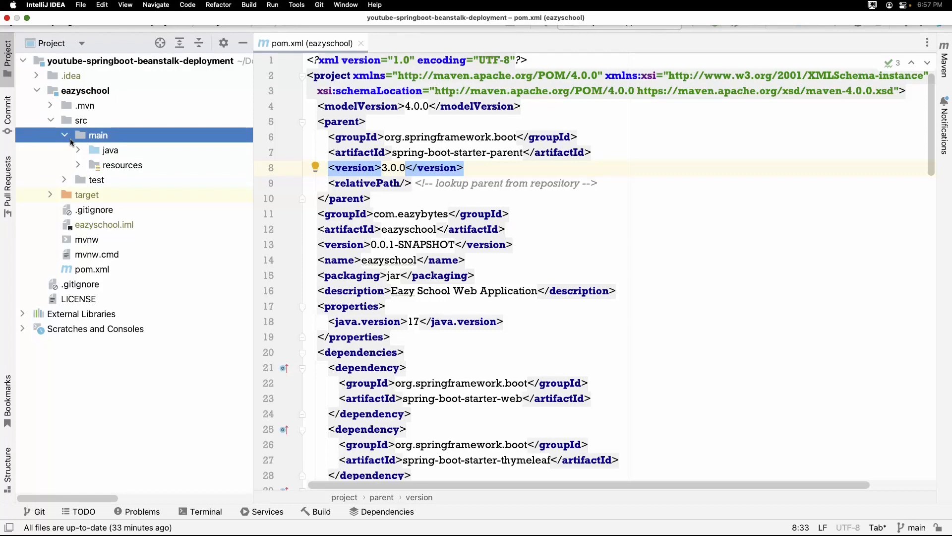
{"action": "left_click", "coordinate": [78, 165]}
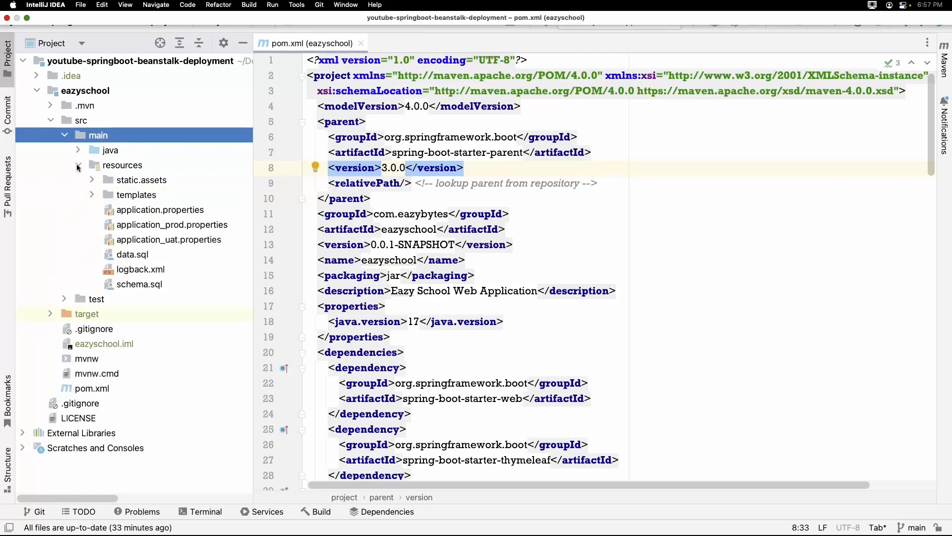
{"action": "double_click", "coordinate": [140, 211]}
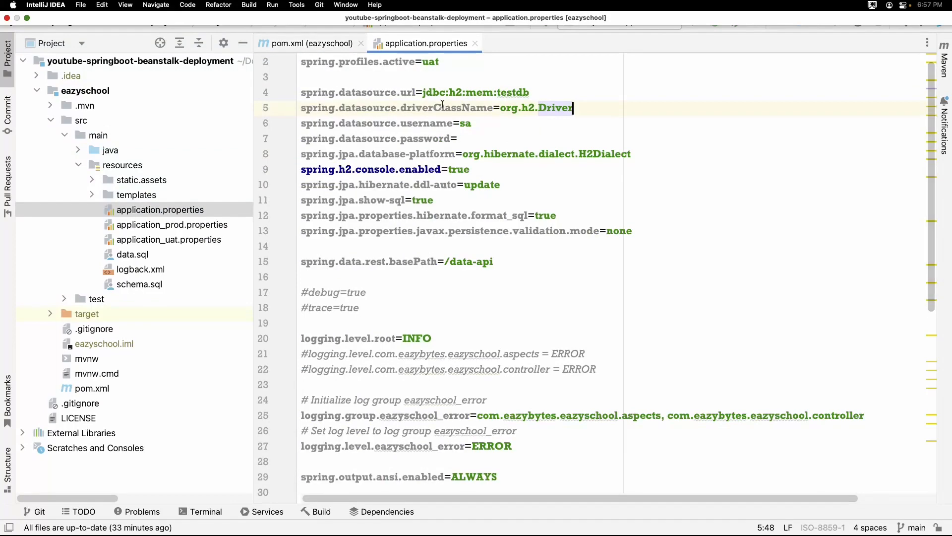
{"action": "left_click", "coordinate": [422, 93]}
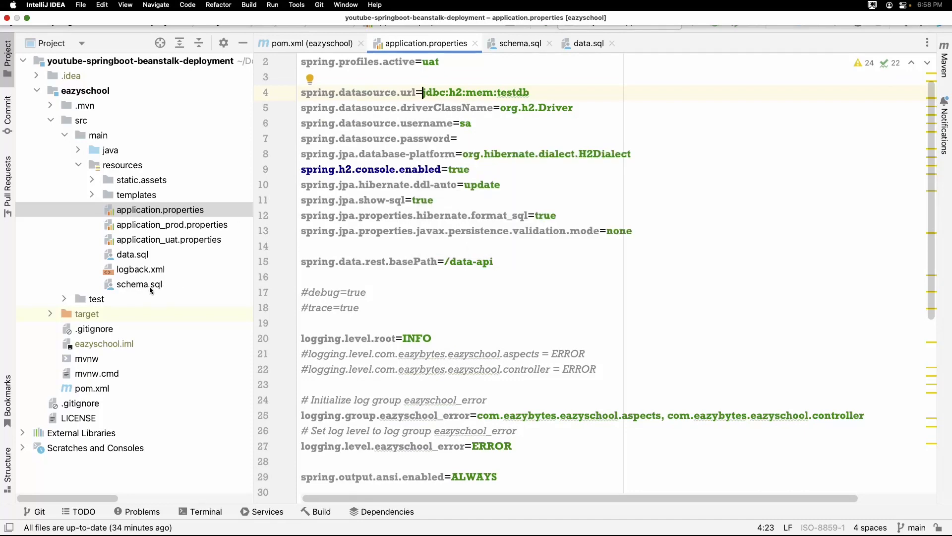
Open schema.sql and data.sql from the resources folder to review the table definitions and the insert statements.
{"action": "double_click", "coordinate": [150, 286]}
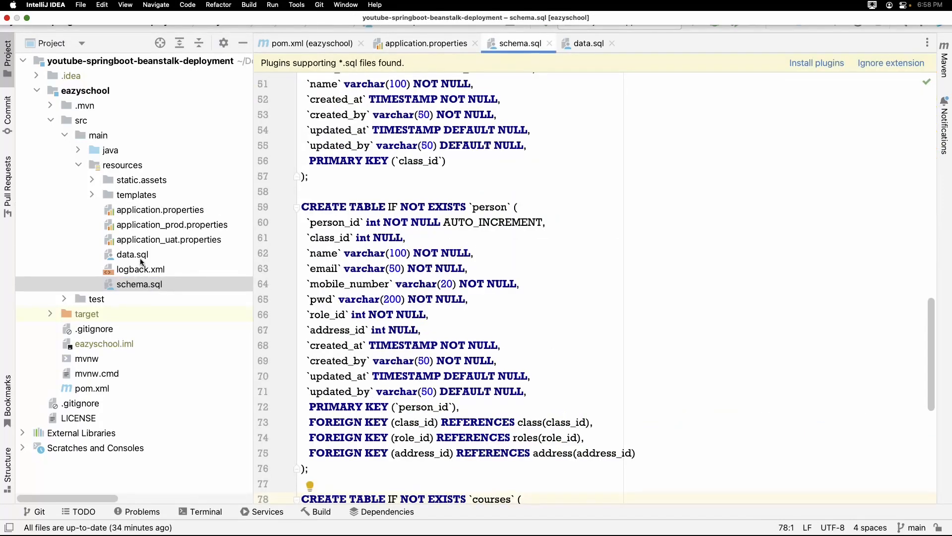
{"action": "double_click", "coordinate": [140, 255]}
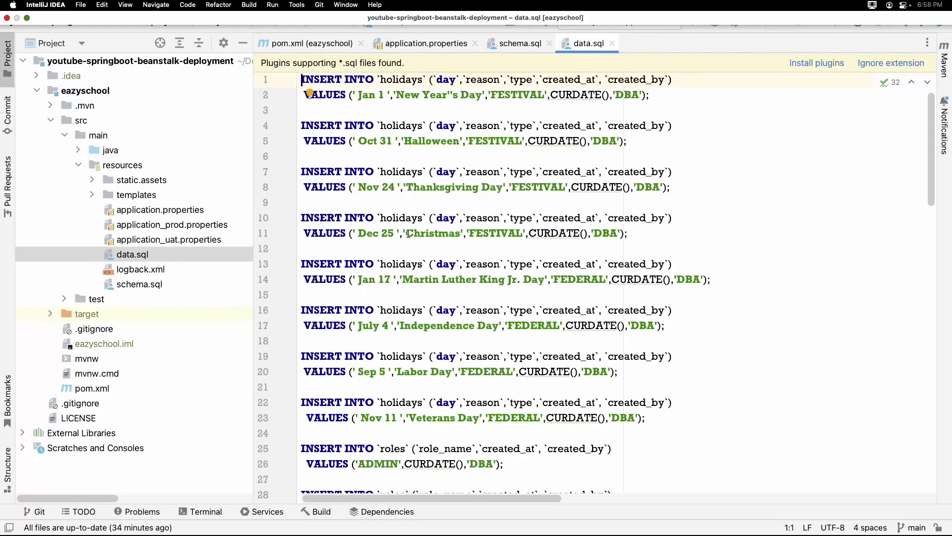
{"action": "double_click", "coordinate": [149, 286]}
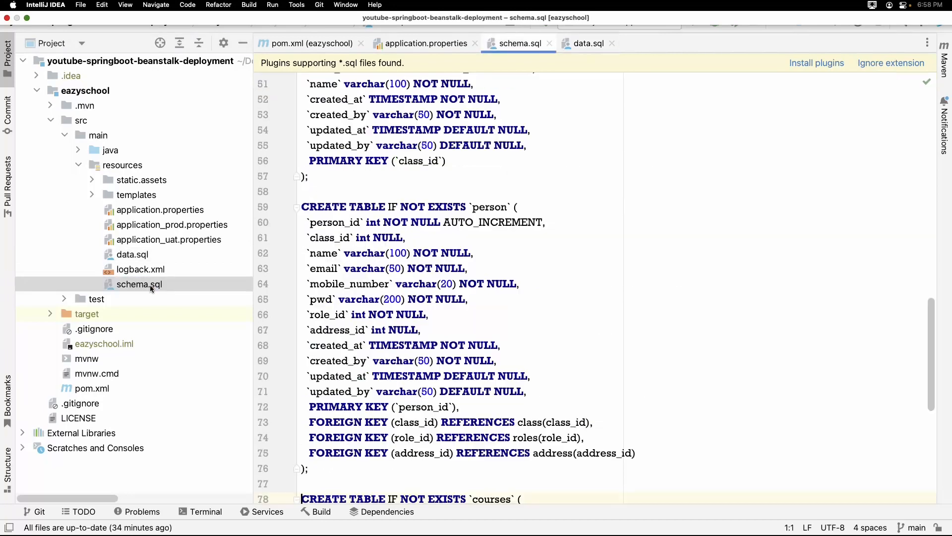
{"action": "double_click", "coordinate": [142, 257]}
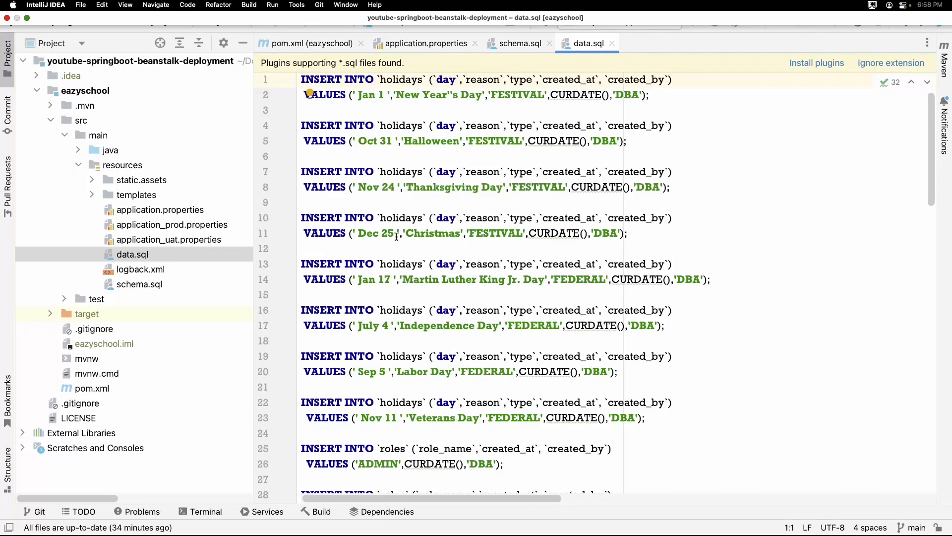
Open the EazyschoolApplication class in the com.eazybytes.eazyschool package and start its main method in debug mode.
{"action": "left_click", "coordinate": [77, 150]}
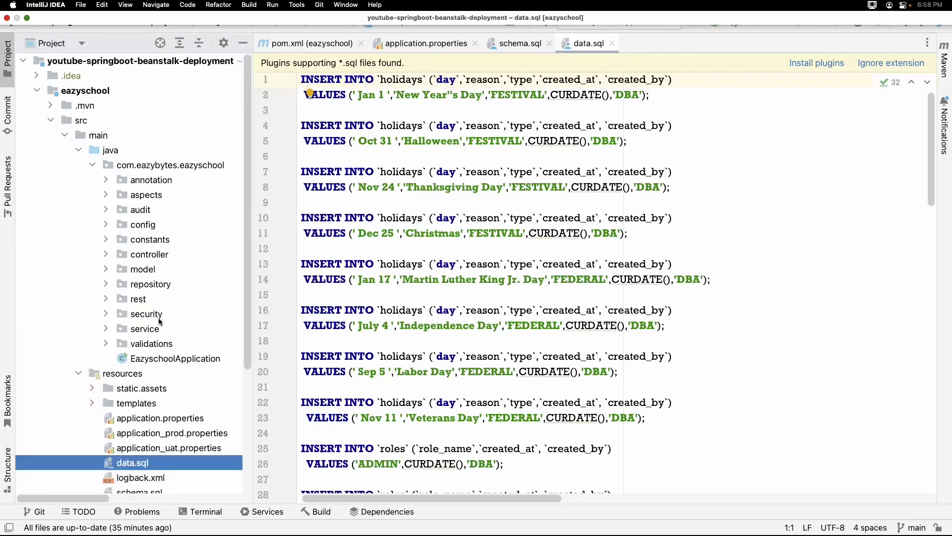
{"action": "double_click", "coordinate": [166, 360]}
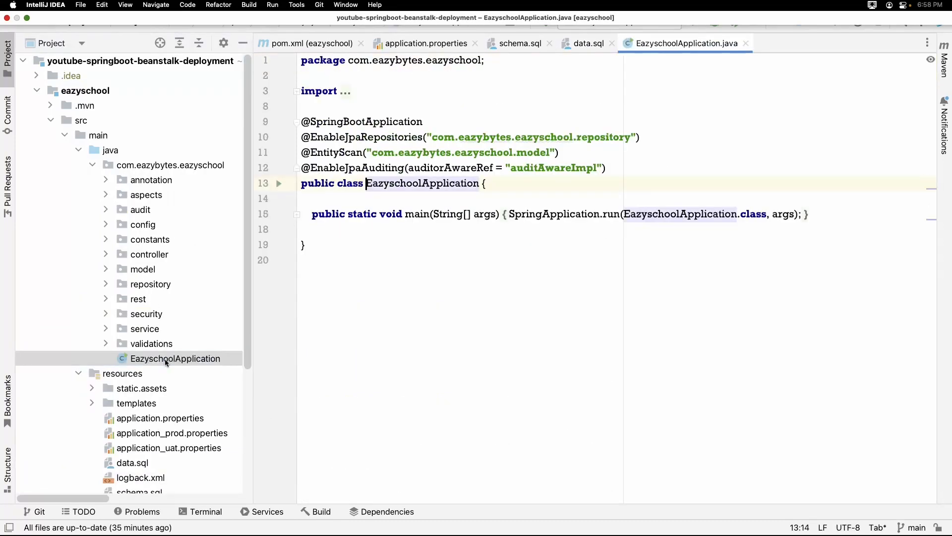
{"action": "left_click", "coordinate": [279, 184]}
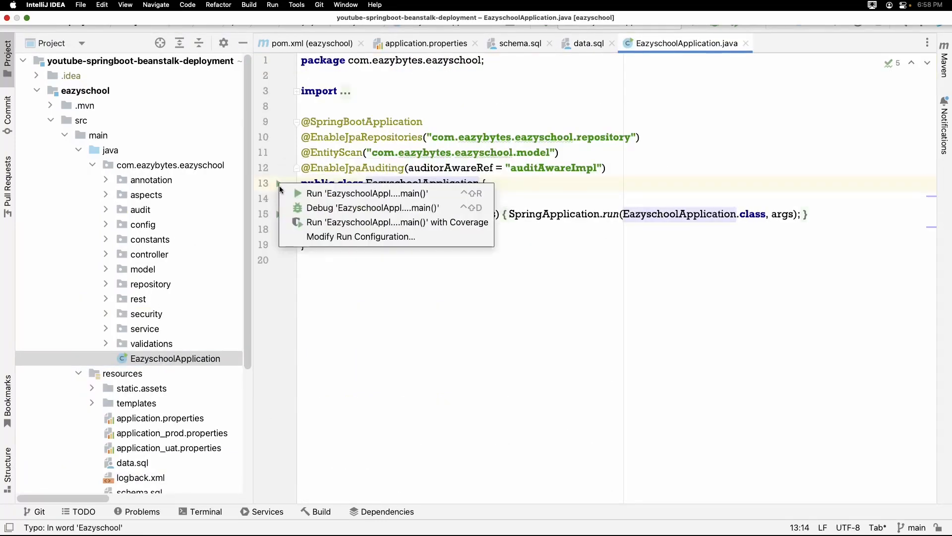
{"action": "left_click", "coordinate": [314, 208]}
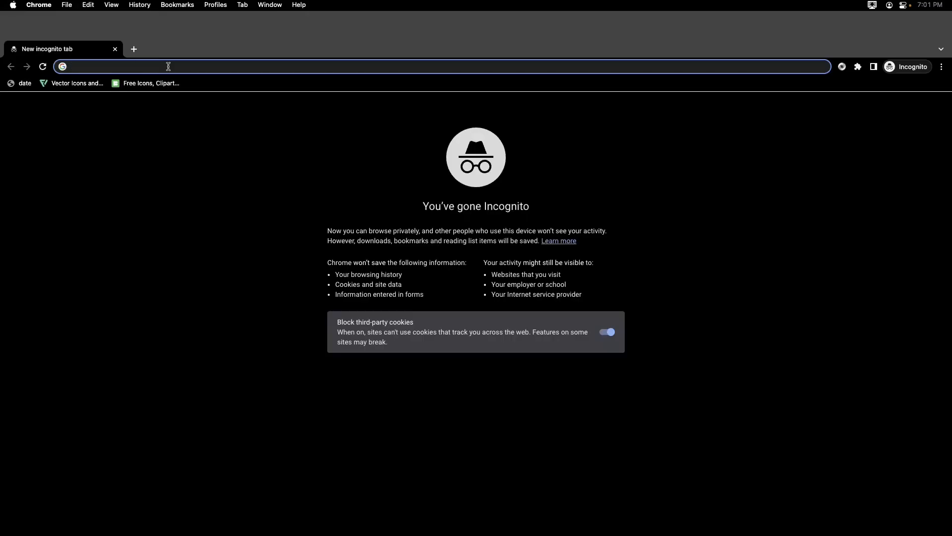
{"action": "type", "text": "http://localhost:8080/"}
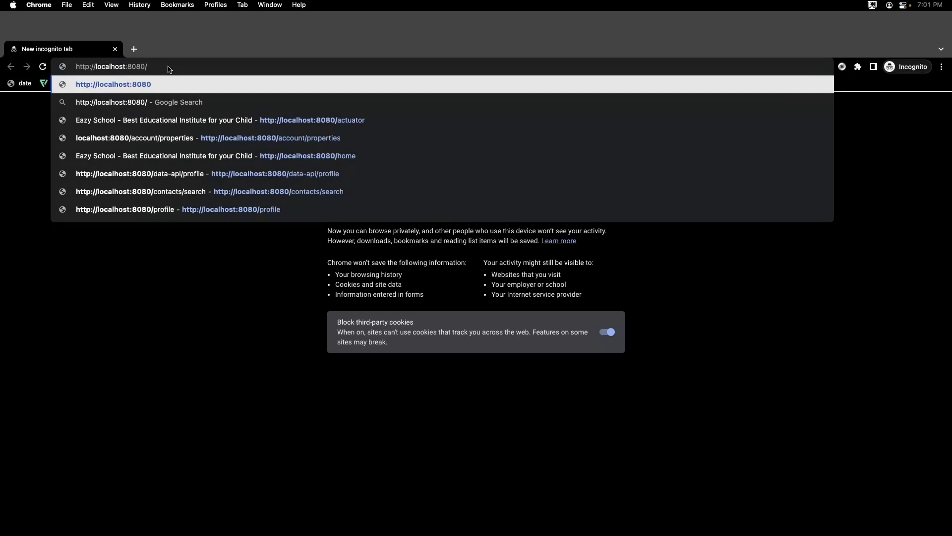
{"action": "key", "text": "Return"}
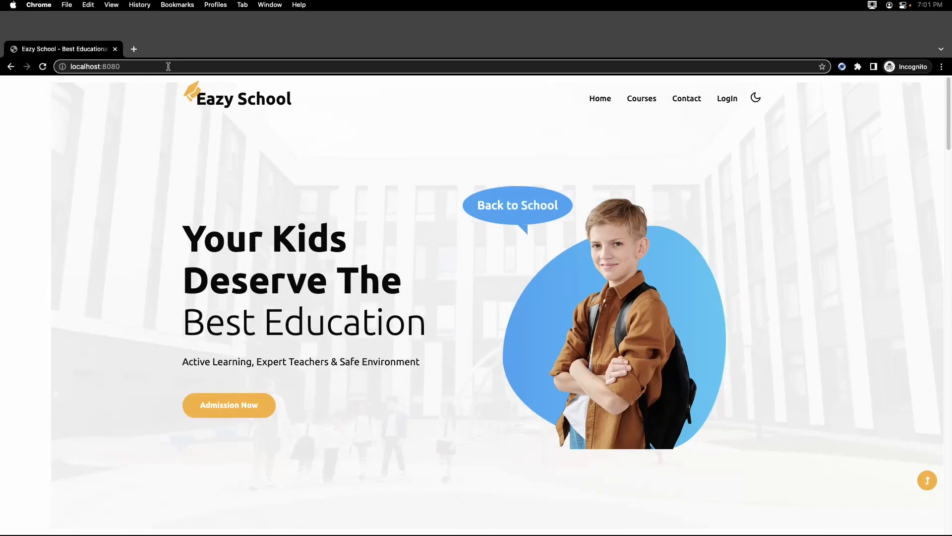
Look through the Eazy School home page, and view the site's Courses and Contact pages.
{"action": "scroll", "coordinate": [246, 147], "scroll_direction": "down", "scroll_amount": 15}
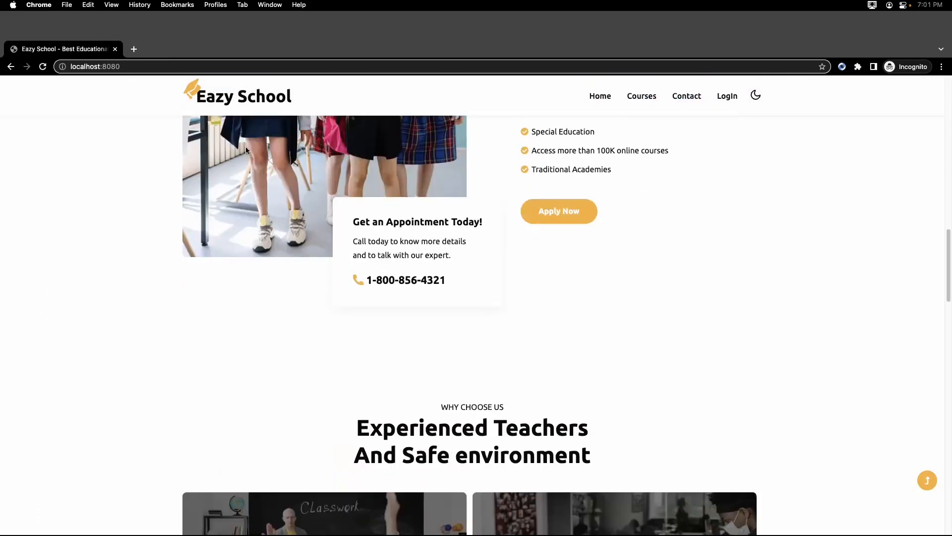
{"action": "scroll", "coordinate": [246, 146], "scroll_direction": "down", "scroll_amount": 20}
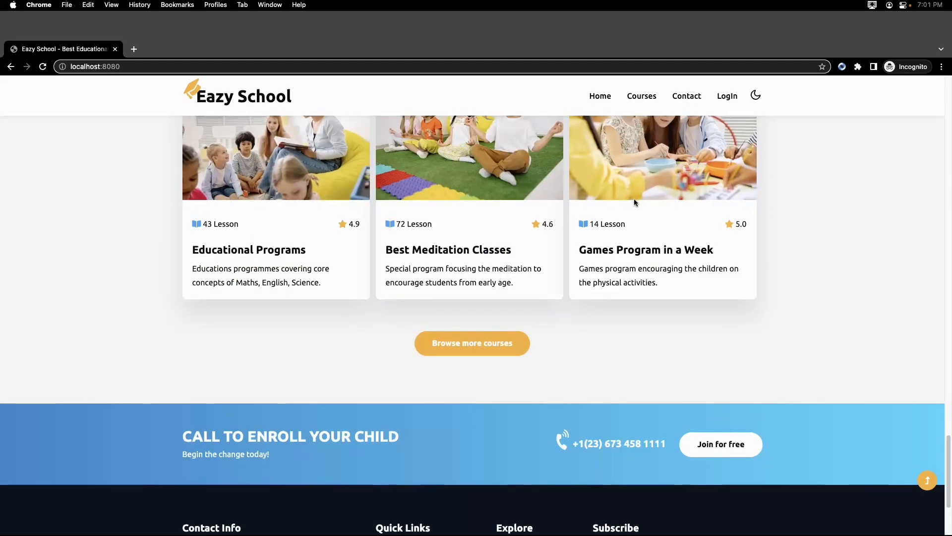
{"action": "scroll", "coordinate": [634, 202], "scroll_direction": "up", "scroll_amount": 8}
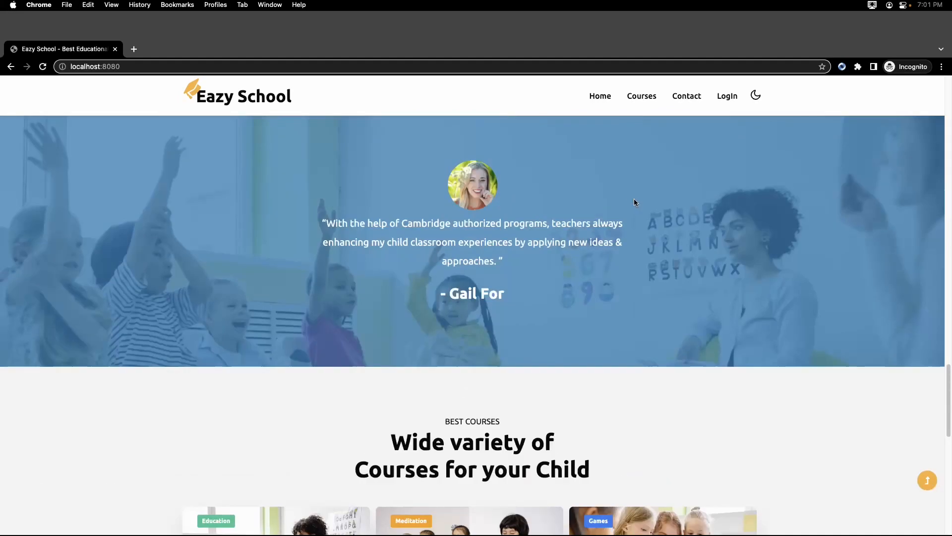
{"action": "left_click", "coordinate": [646, 102]}
{"action": "left_click", "coordinate": [683, 101]}
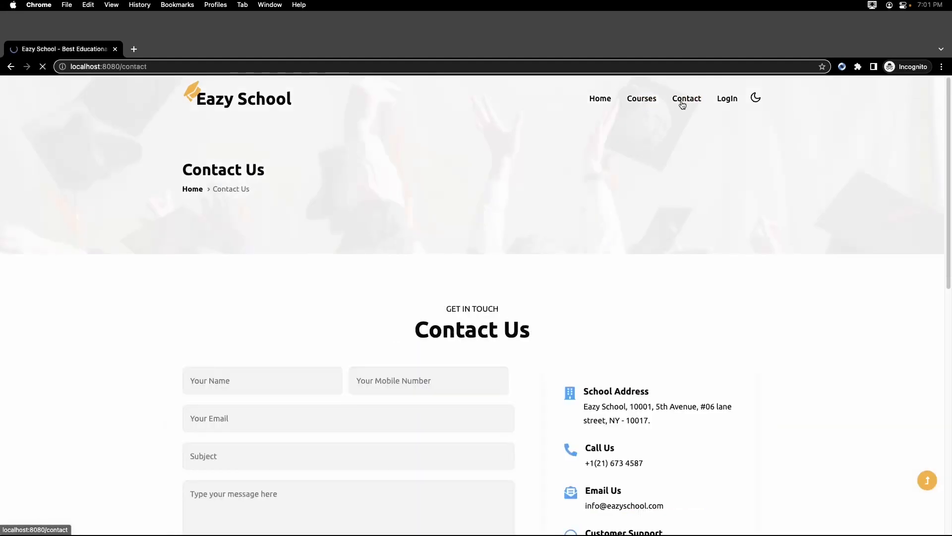
Log in to the Eazy School site with the admin account's e-mail as username and the account password.
{"action": "left_click", "coordinate": [725, 102]}
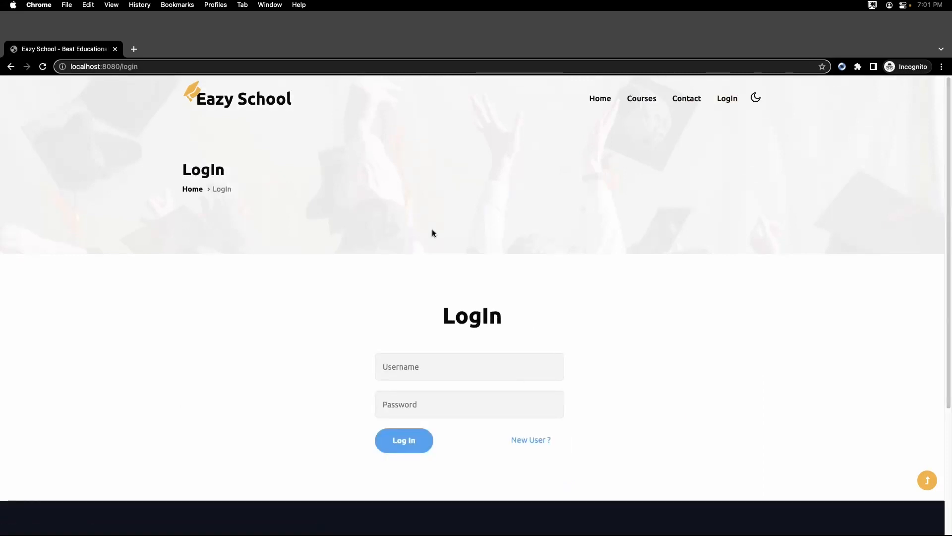
{"action": "left_click", "coordinate": [397, 370]}
{"action": "type", "text": "admi"}
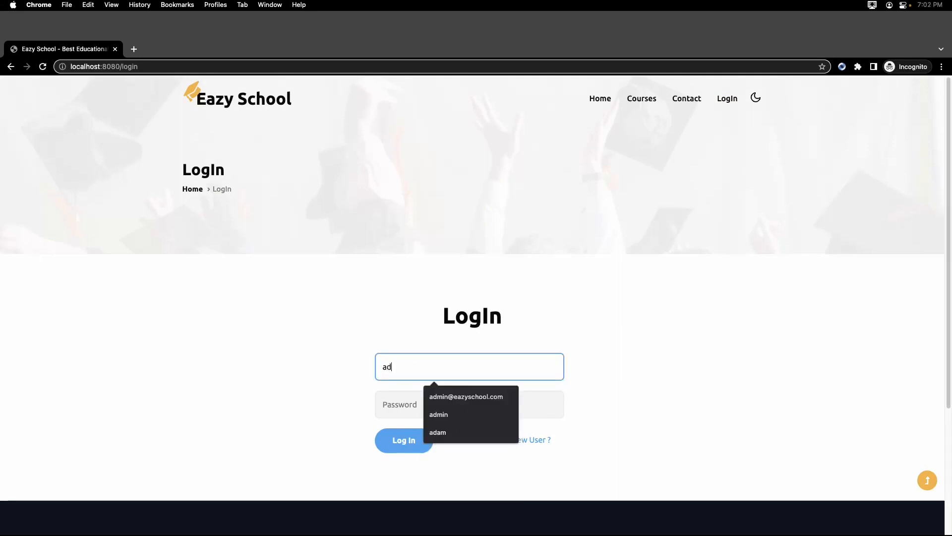
{"action": "key", "text": "BackSpace"}
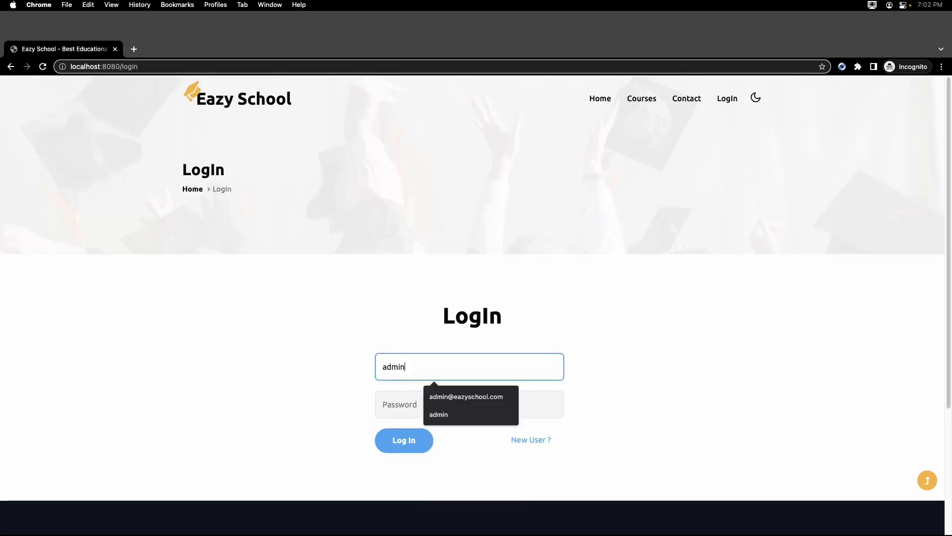
{"action": "key", "text": "Down"}
{"action": "key", "text": "Tab"}
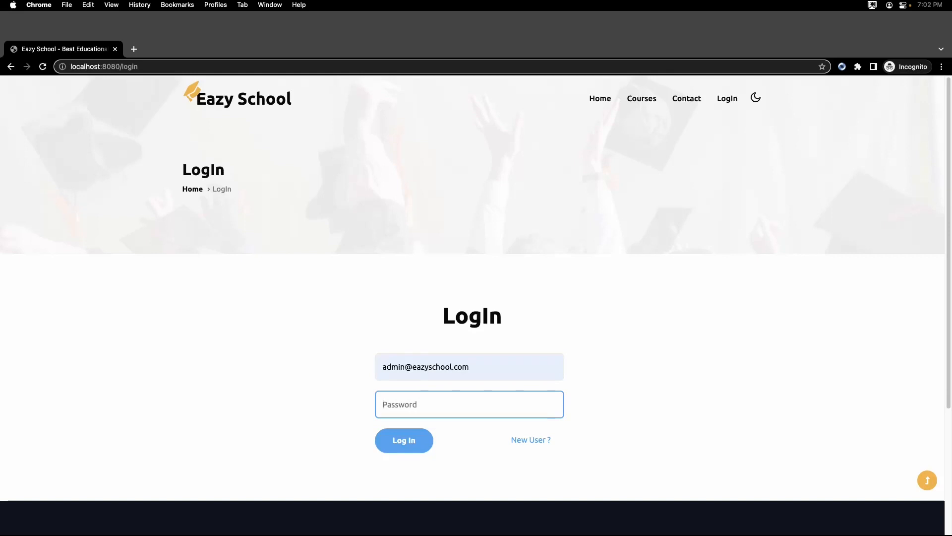
{"action": "type", "text": "1"}
{"action": "left_click", "coordinate": [408, 447]}
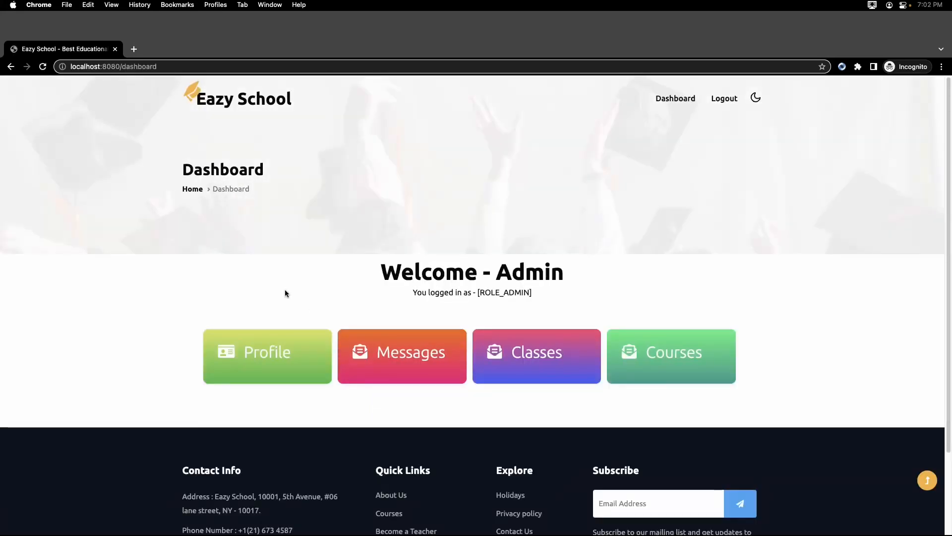
View the admin's profile details from the dashboard and return to the dashboard.
{"action": "left_click", "coordinate": [273, 350]}
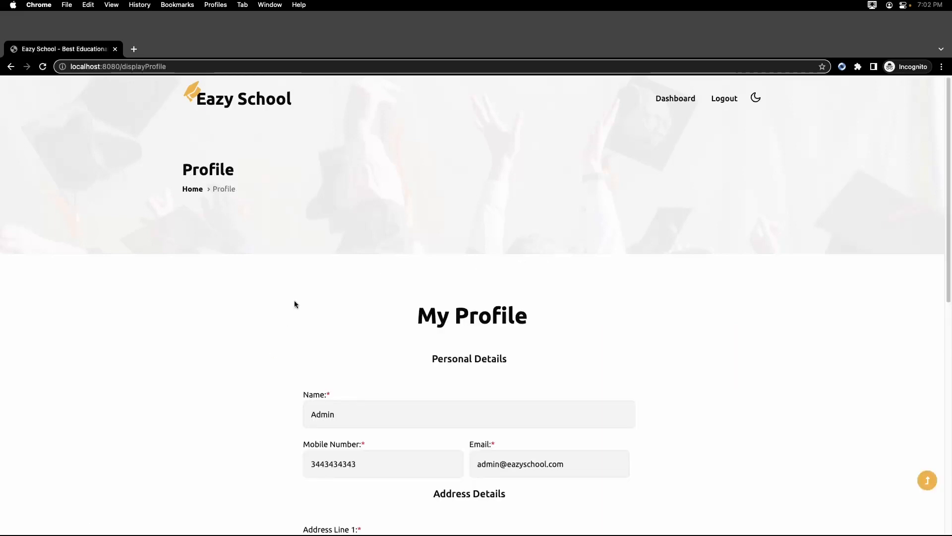
{"action": "scroll", "coordinate": [294, 300], "scroll_direction": "down", "scroll_amount": 8}
{"action": "left_click", "coordinate": [519, 323]}
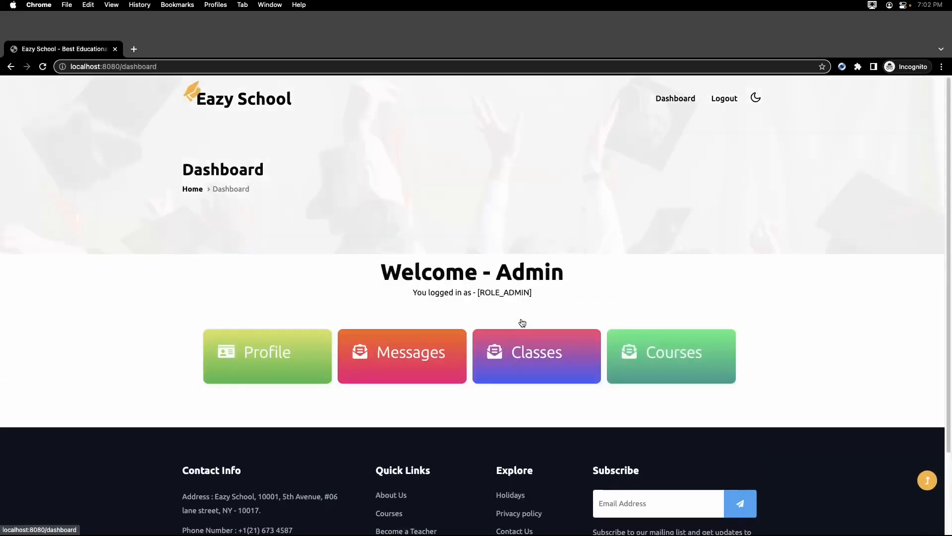
Look through the open contact messages from the dashboard and return to the dashboard.
{"action": "left_click", "coordinate": [394, 337]}
{"action": "scroll", "coordinate": [296, 240], "scroll_direction": "down", "scroll_amount": 11}
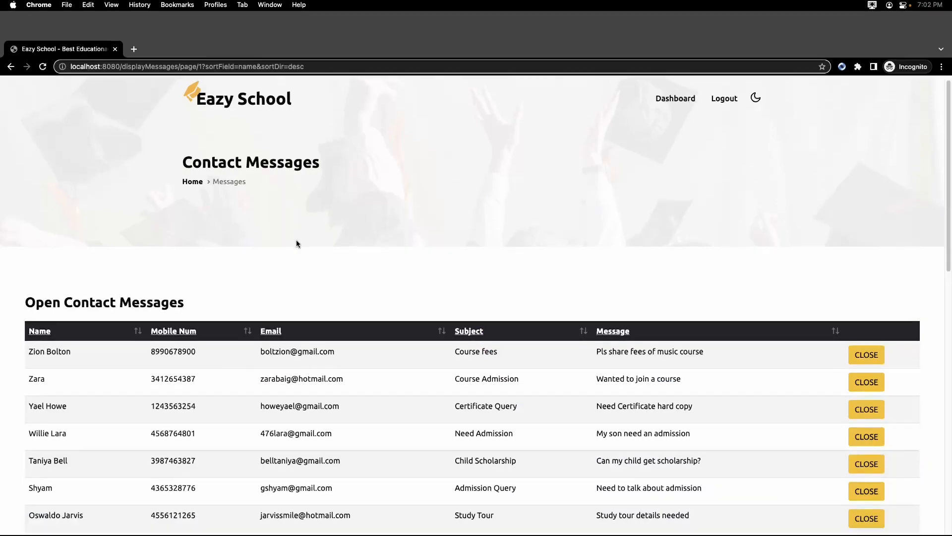
{"action": "scroll", "coordinate": [346, 254], "scroll_direction": "up", "scroll_amount": 5}
{"action": "scroll", "coordinate": [346, 254], "scroll_direction": "up", "scroll_amount": 5}
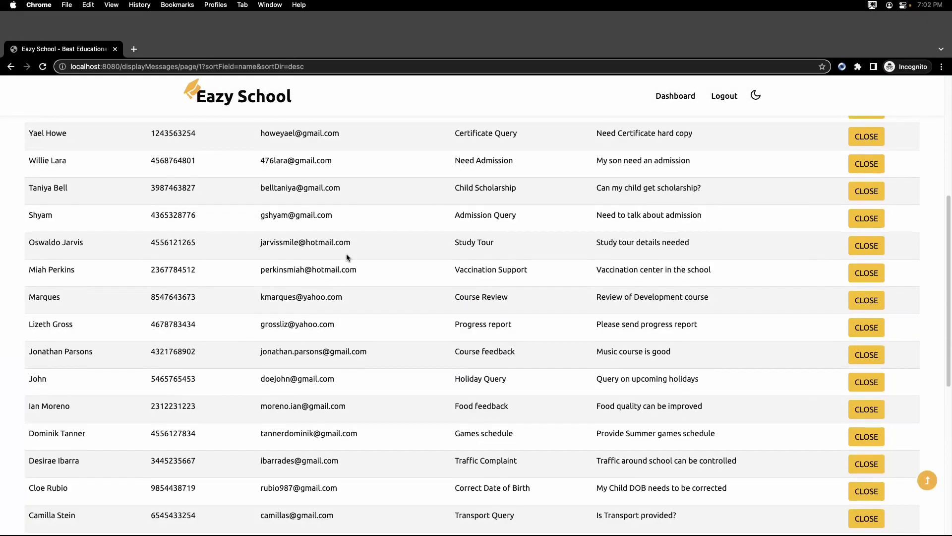
{"action": "scroll", "coordinate": [394, 364], "scroll_direction": "down", "scroll_amount": 8}
{"action": "left_click", "coordinate": [464, 362]}
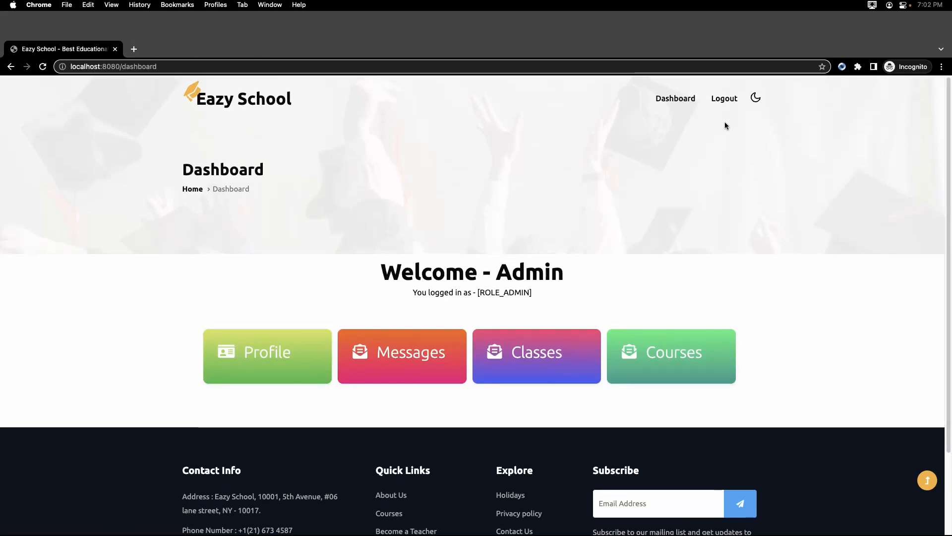
Log out of the admin account and go back to the site's home page.
{"action": "left_click", "coordinate": [723, 102]}
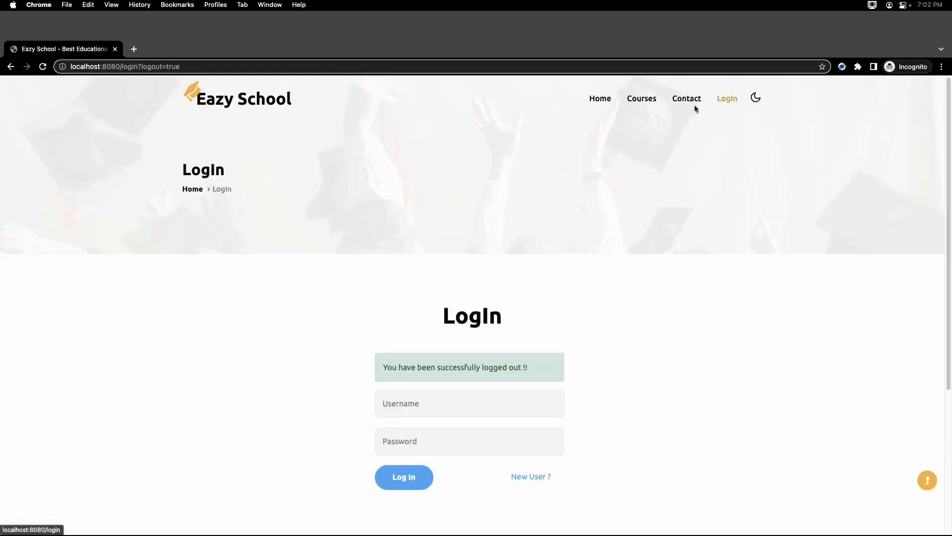
{"action": "left_click", "coordinate": [603, 102]}
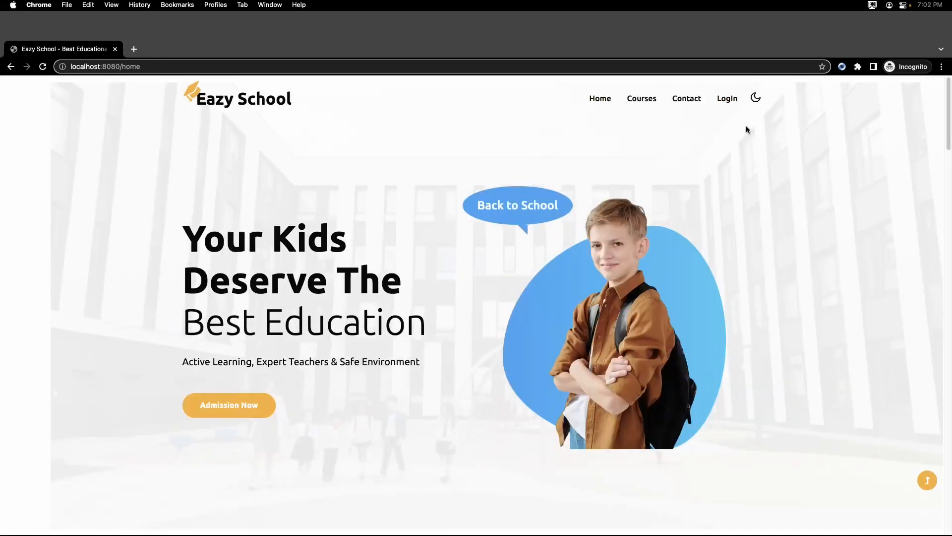
Switch the home page to the dark theme and back to the light theme.
{"action": "left_click", "coordinate": [756, 101]}
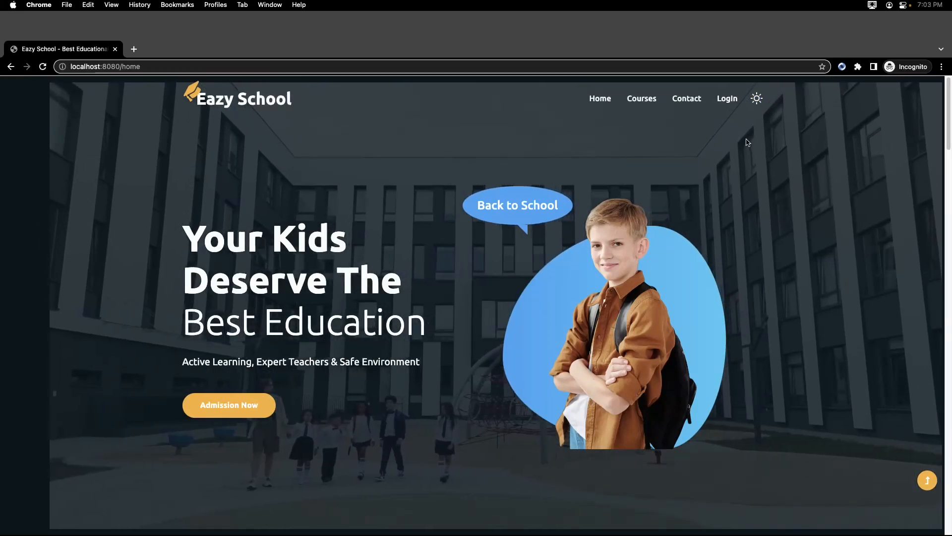
{"action": "left_click", "coordinate": [756, 98]}
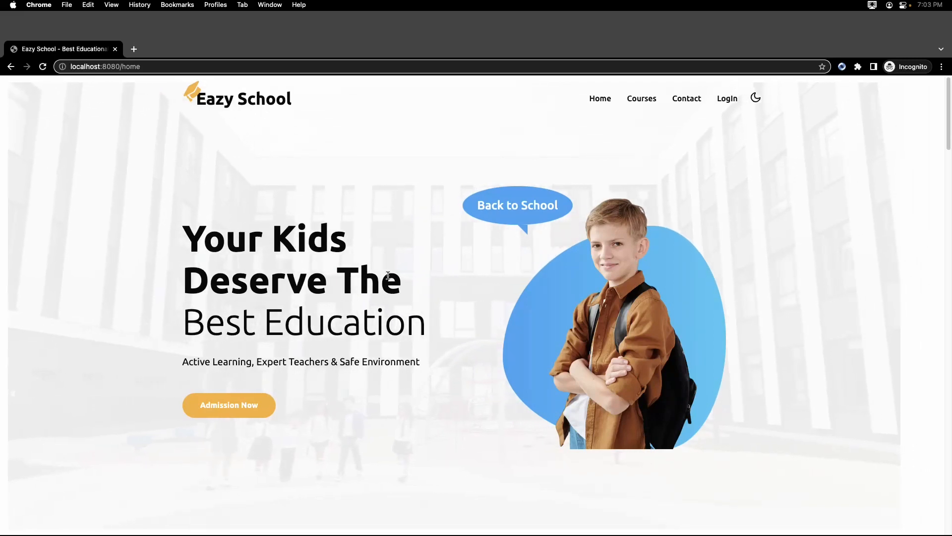
Switch to IntelliJ IDEA and check the packaging type declared in the eazyschool module's pom.xml.
{"action": "key", "text": "super+Tab"}
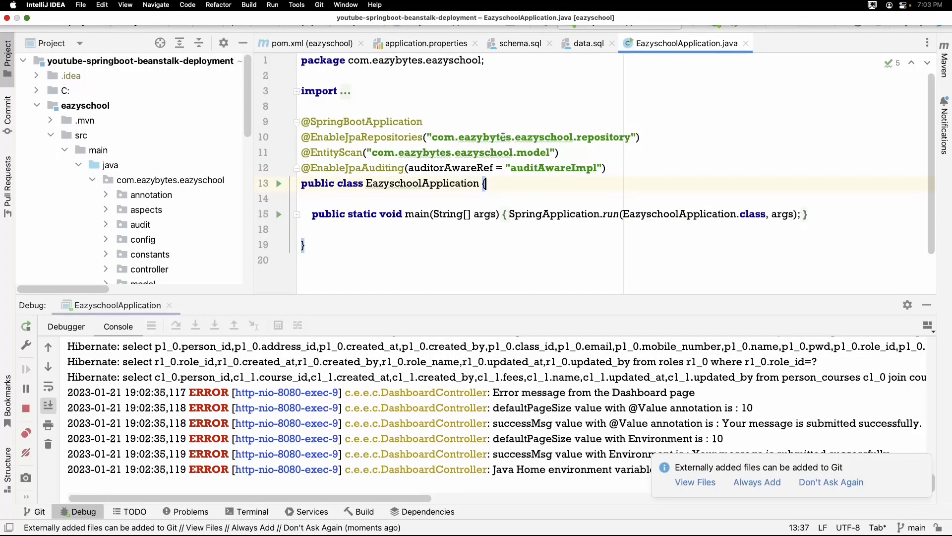
{"action": "left_click", "coordinate": [305, 44]}
{"action": "double_click", "coordinate": [304, 47]}
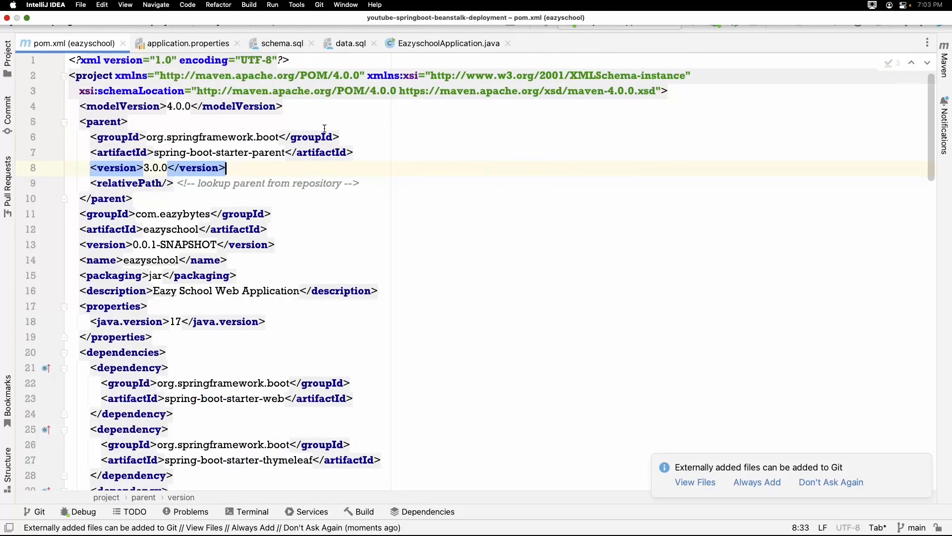
{"action": "double_click", "coordinate": [95, 276]}
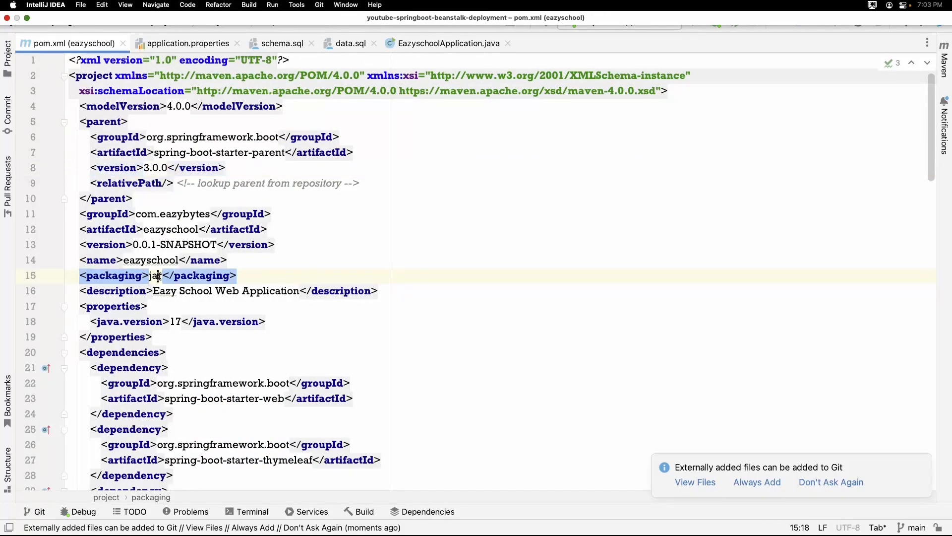
{"action": "left_click", "coordinate": [159, 276]}
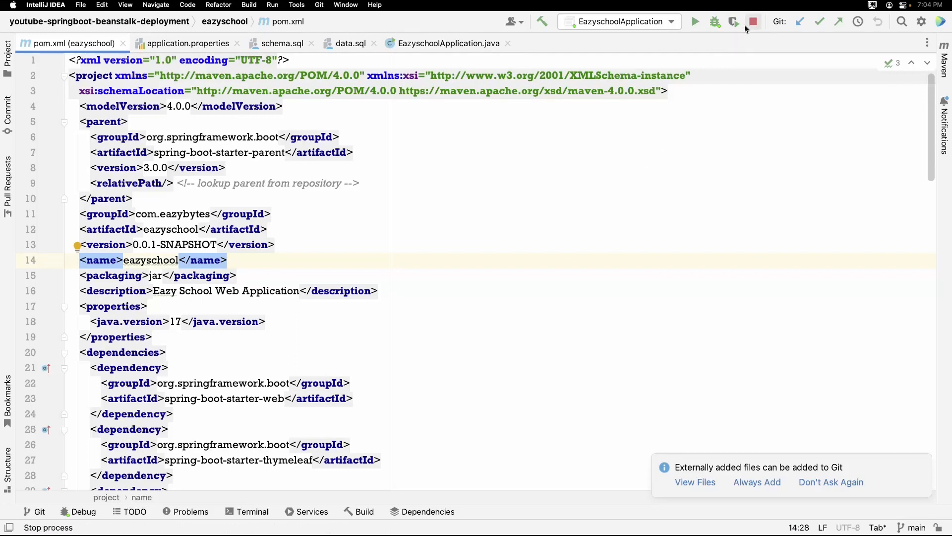
Stop the running application and run mvn clean install with the eazyschool module as the execution context.
{"action": "left_click", "coordinate": [548, 232]}
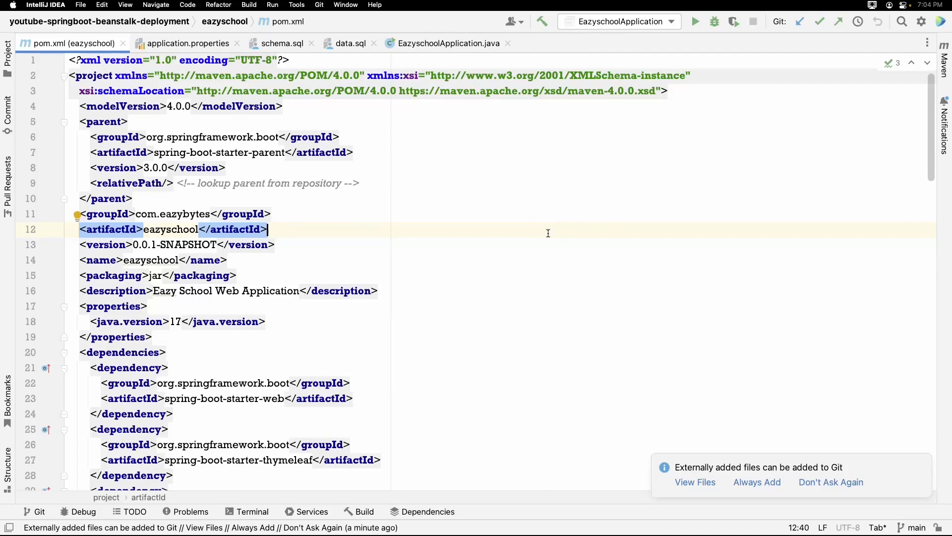
{"action": "left_click", "coordinate": [516, 291]}
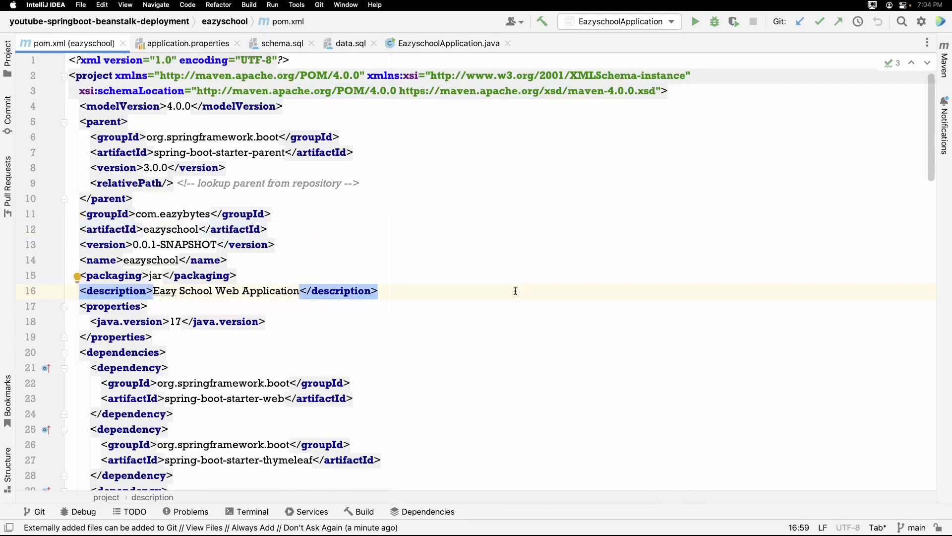
{"action": "key", "text": "ctrl"}
{"action": "key", "text": "ctrl"}
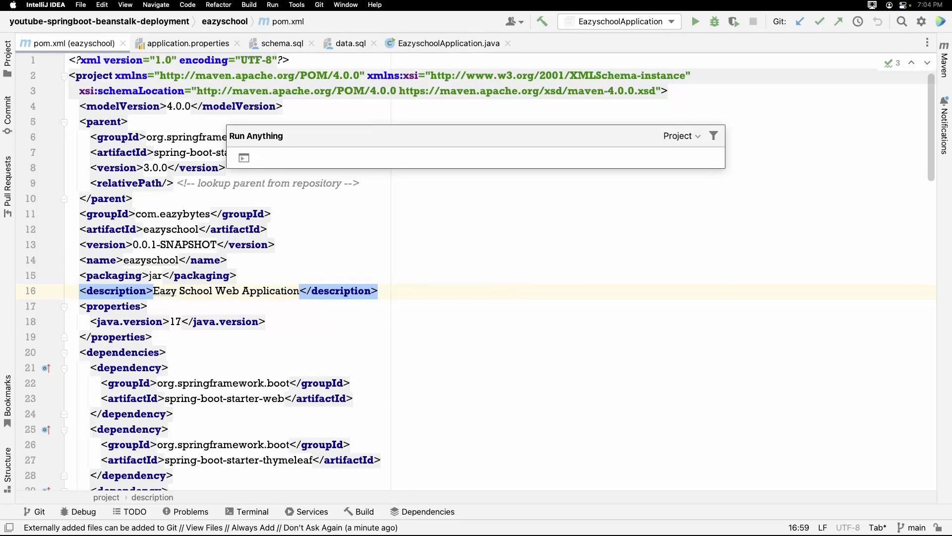
{"action": "type", "text": "mvn c"}
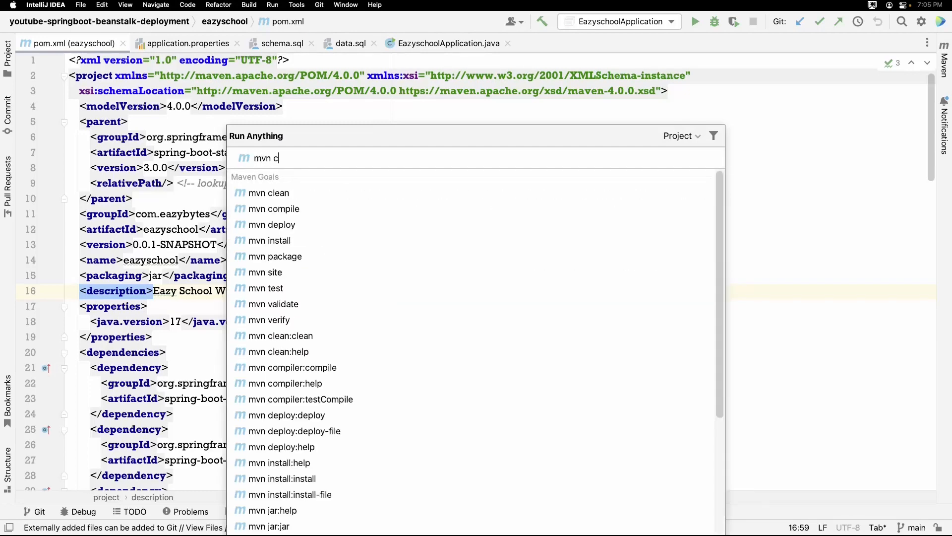
{"action": "type", "text": "lean install"}
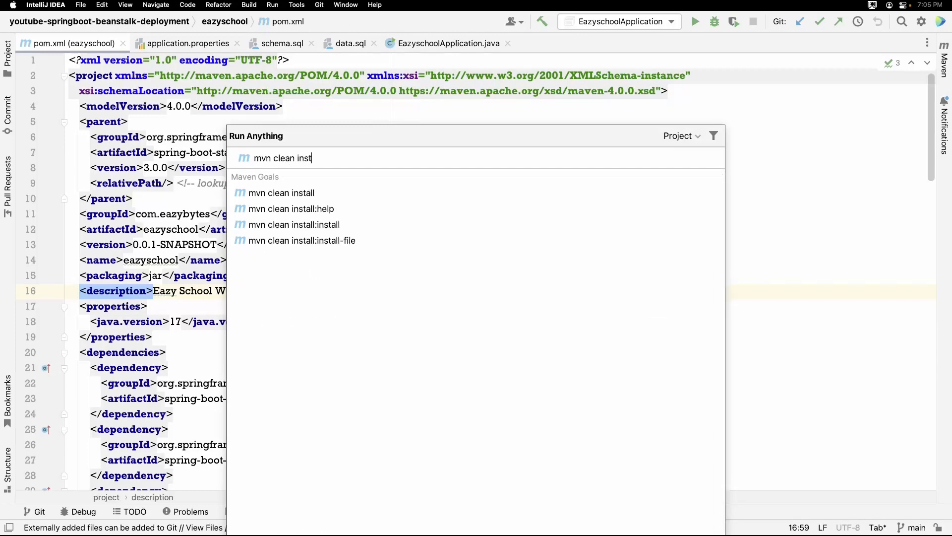
{"action": "left_click", "coordinate": [689, 141]}
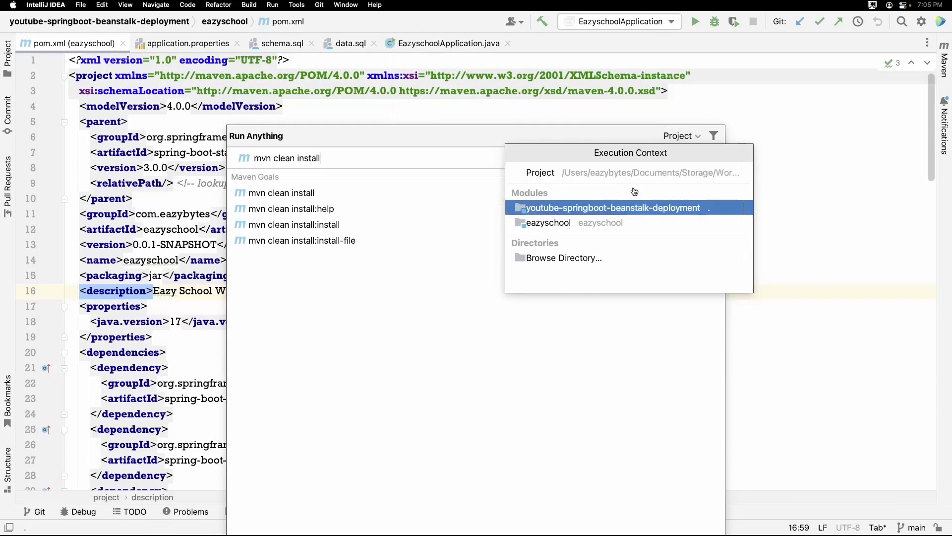
{"action": "left_click", "coordinate": [561, 227]}
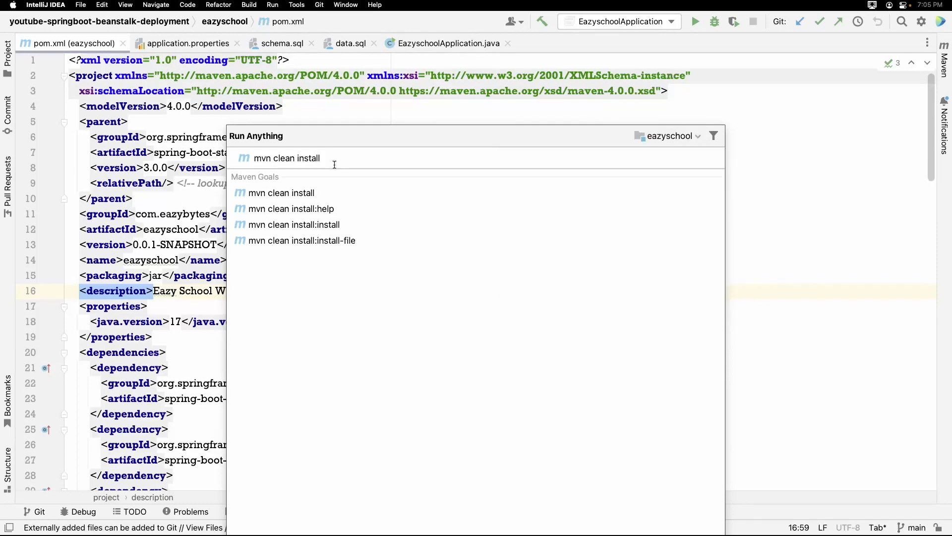
{"action": "key", "text": "Return"}
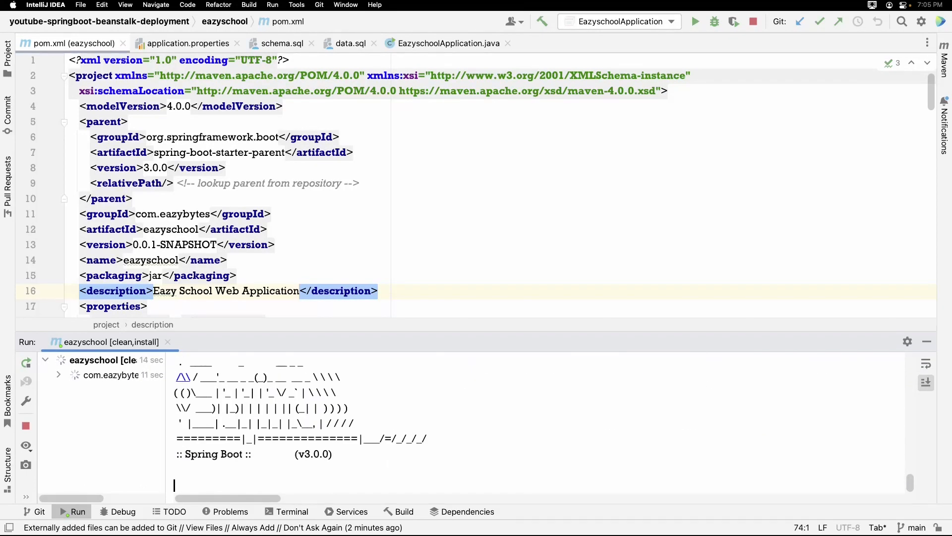
Locate eazyschool-aws-deployment.jar in the eazyschool module's target folder.
{"action": "left_click", "coordinate": [642, 198]}
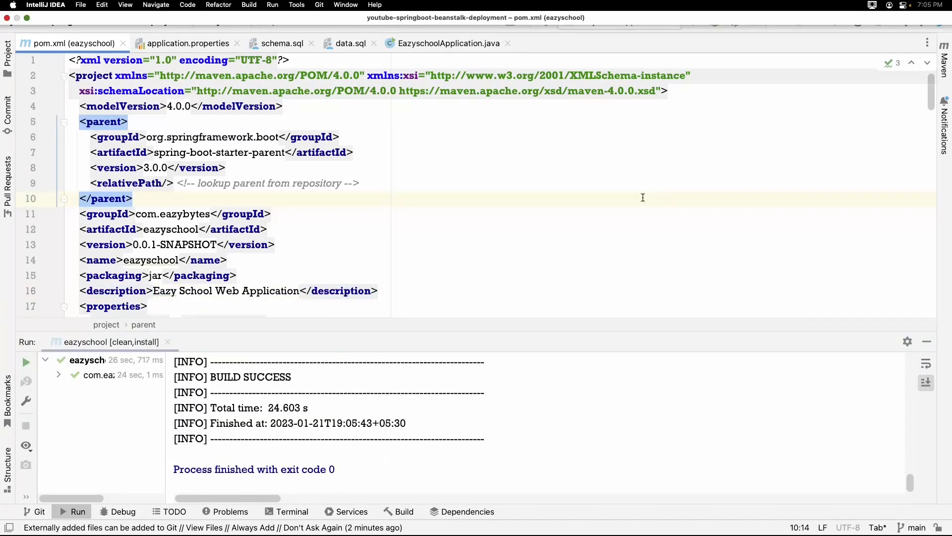
{"action": "left_click", "coordinate": [6, 74]}
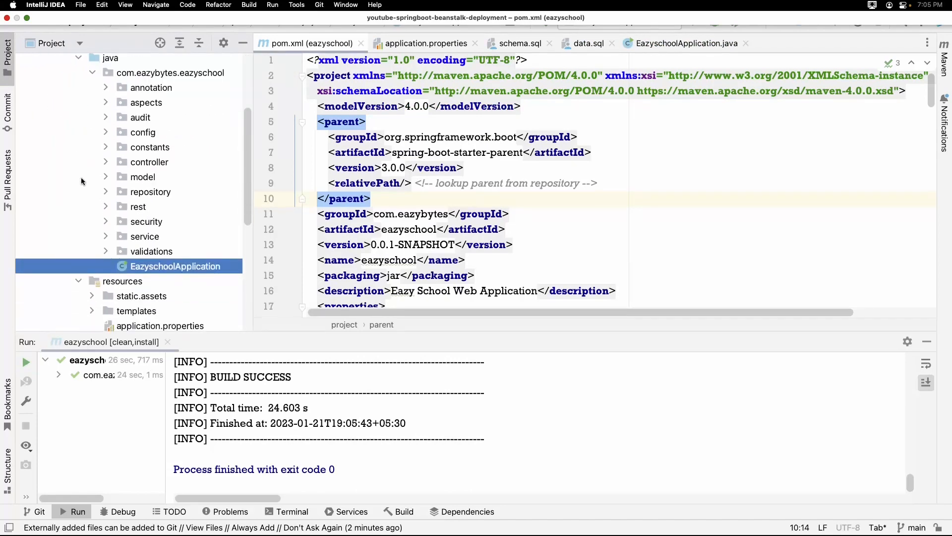
{"action": "scroll", "coordinate": [82, 177], "scroll_direction": "down", "scroll_amount": 4}
{"action": "left_click", "coordinate": [51, 245]}
{"action": "scroll", "coordinate": [94, 210], "scroll_direction": "down", "scroll_amount": 1}
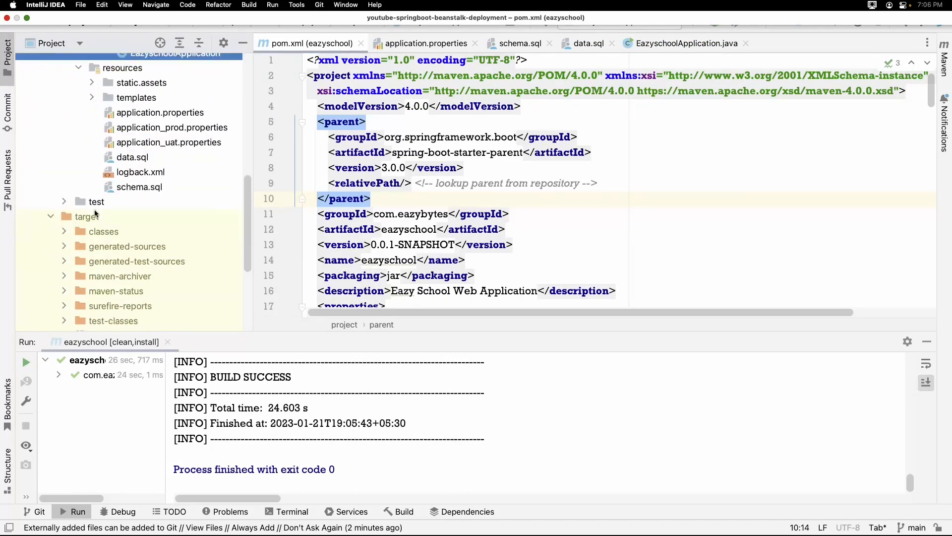
{"action": "scroll", "coordinate": [94, 211], "scroll_direction": "down", "scroll_amount": 3}
{"action": "left_click", "coordinate": [115, 278]}
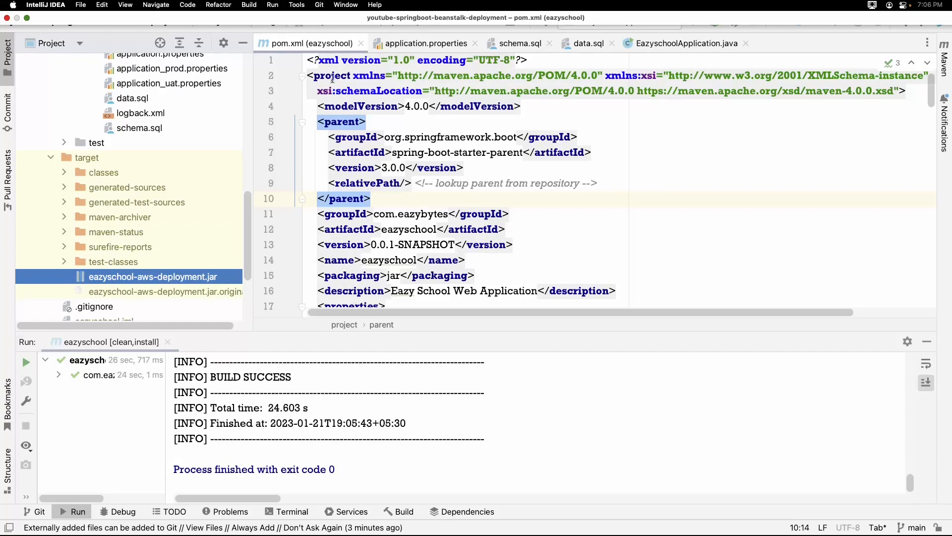
Examine the finalName value in the build section of pom.xml.
{"action": "scroll", "coordinate": [347, 109], "scroll_direction": "down", "scroll_amount": 8}
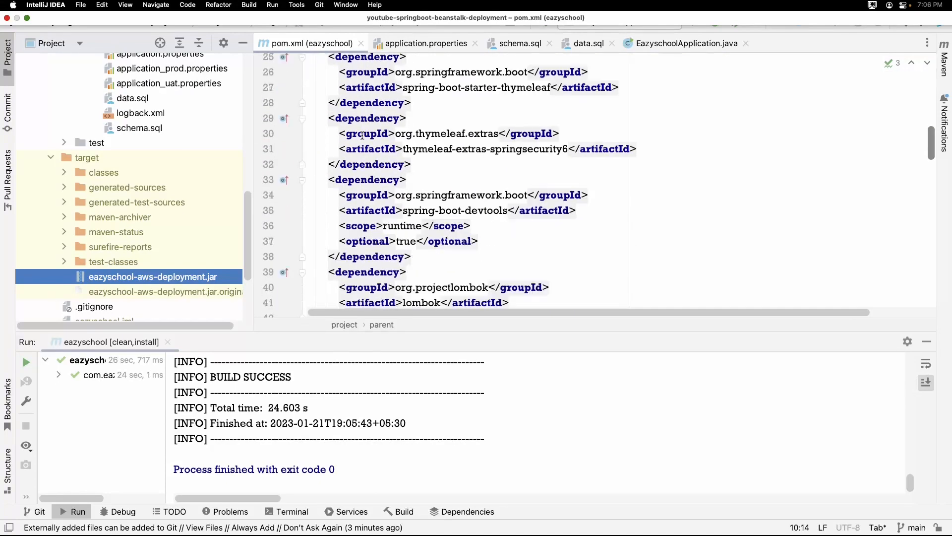
{"action": "double_click", "coordinate": [320, 46]}
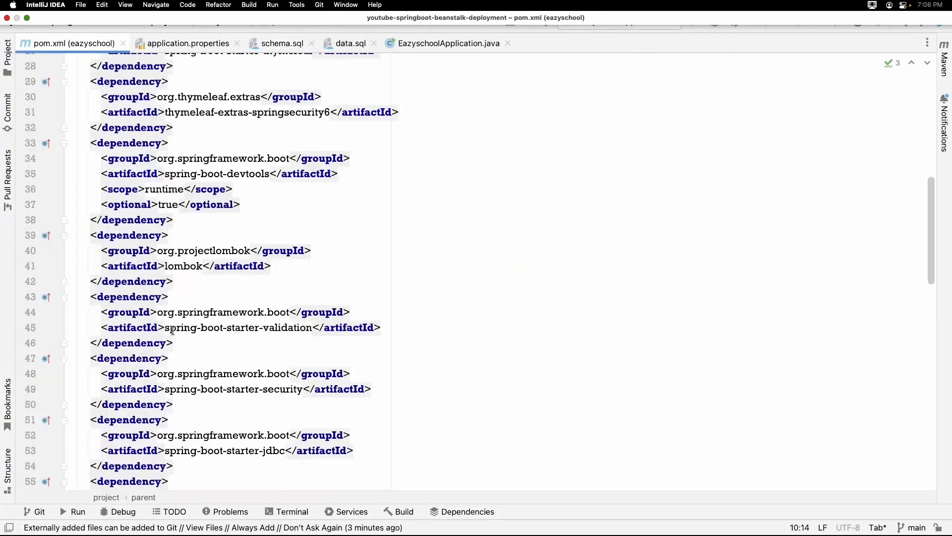
{"action": "scroll", "coordinate": [172, 330], "scroll_direction": "down", "scroll_amount": 15}
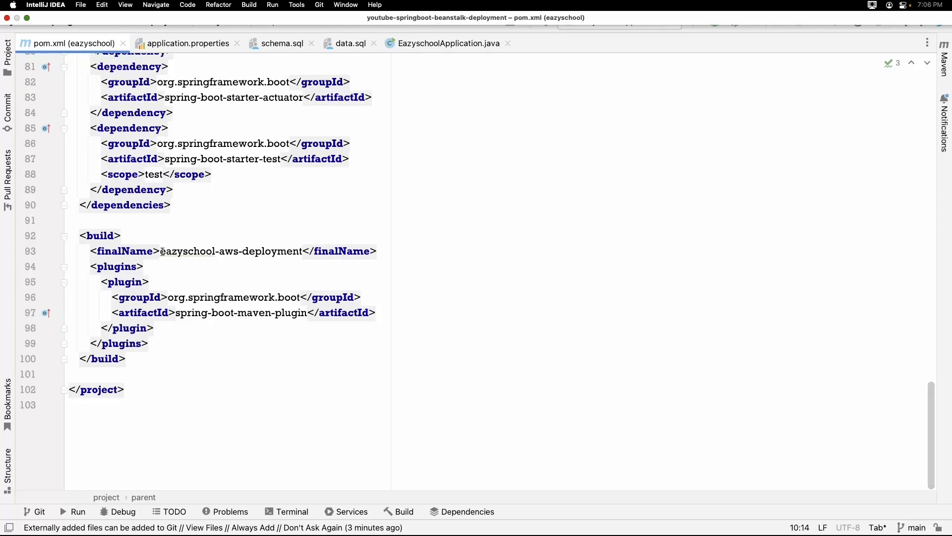
{"action": "left_click_drag", "start_coordinate": [162, 252], "coordinate": [300, 251]}
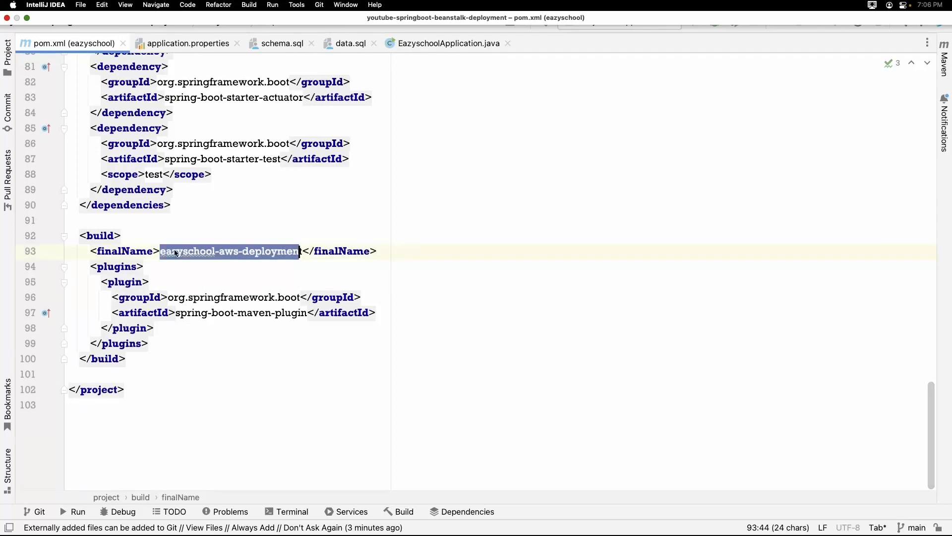
{"action": "mouse_move", "coordinate": [300, 252]}
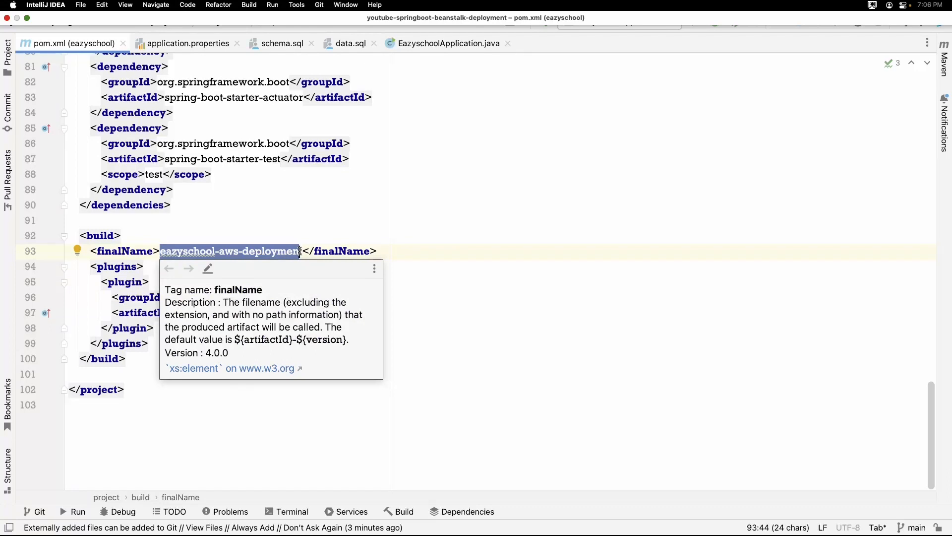
Switch to the AWS console in Safari, search its services for "elastic" and dismiss the results.
{"action": "key", "text": "super+Tab"}
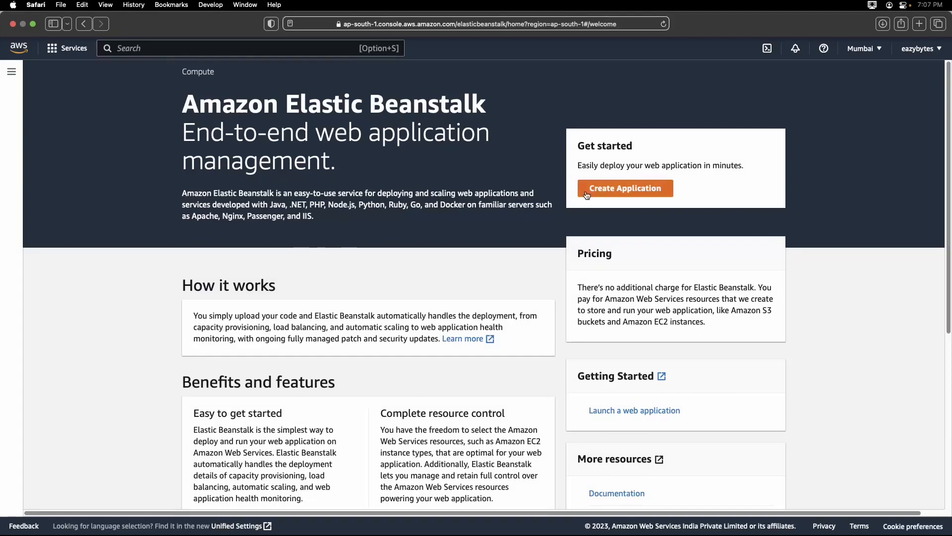
{"action": "left_click", "coordinate": [158, 51]}
{"action": "type", "text": "elastic"}
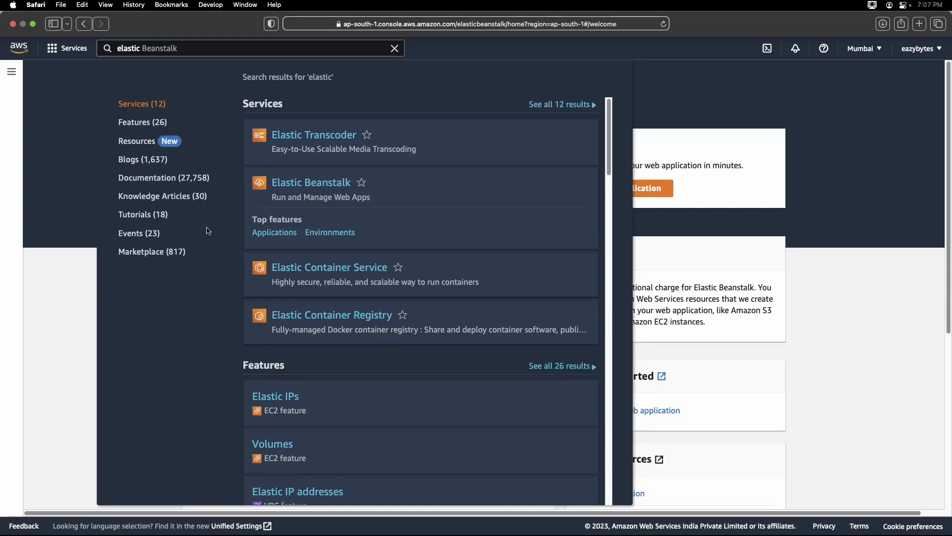
{"action": "left_click", "coordinate": [69, 297]}
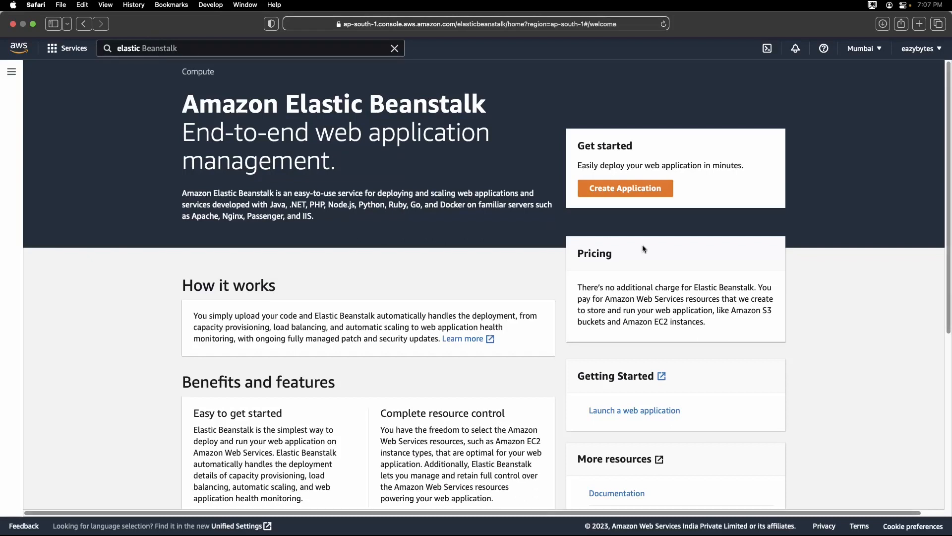
Start creating a new Elastic Beanstalk application and name it eazyschool.
{"action": "left_click", "coordinate": [630, 195]}
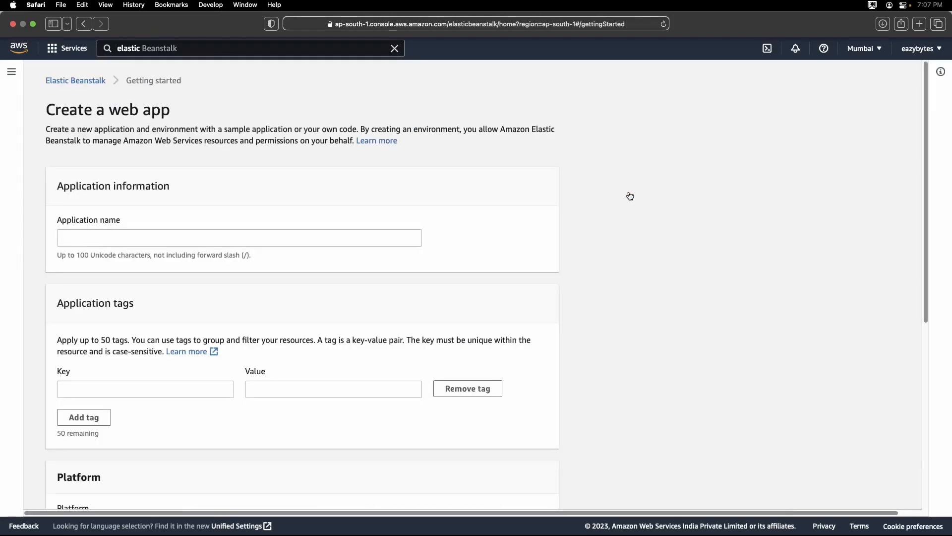
{"action": "left_click", "coordinate": [356, 242]}
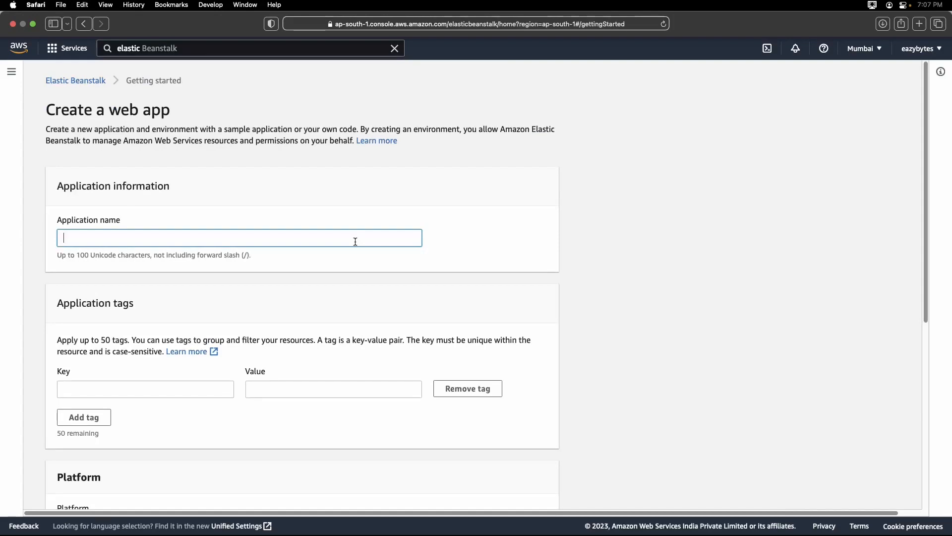
{"action": "type", "text": "eazyschool"}
{"action": "scroll", "coordinate": [141, 238], "scroll_direction": "down", "scroll_amount": 3}
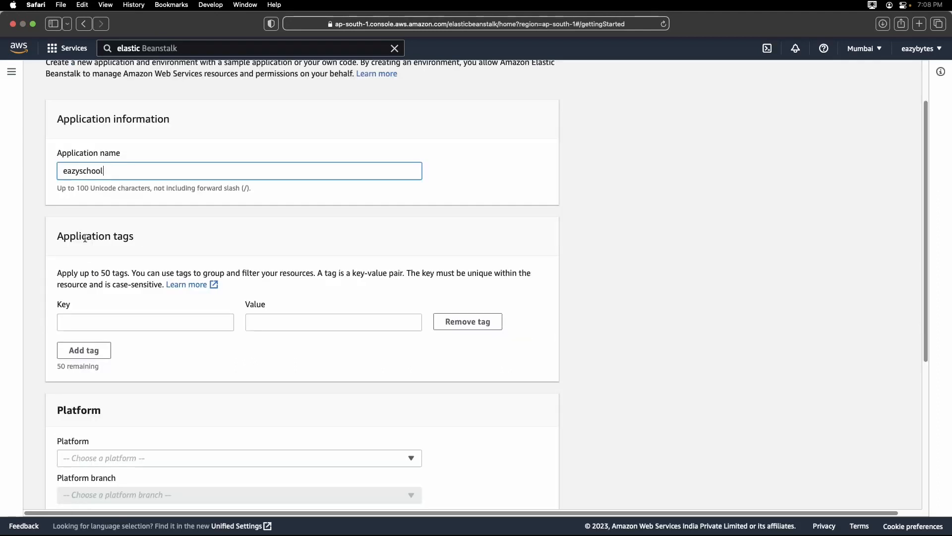
Add an application tag with the key environment and the value prod.
{"action": "left_click_drag", "start_coordinate": [57, 236], "coordinate": [138, 233]}
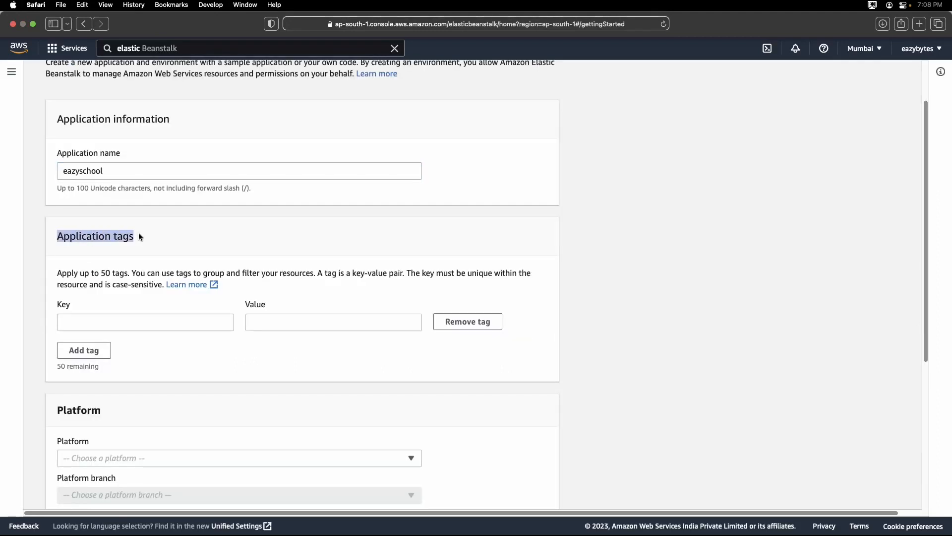
{"action": "left_click", "coordinate": [134, 327]}
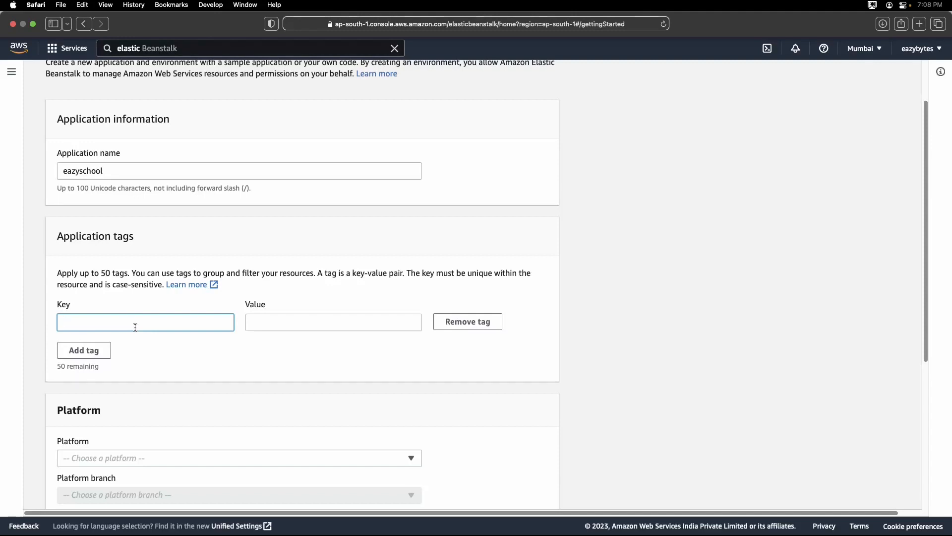
{"action": "type", "text": "environment"}
{"action": "key", "text": "Tab"}
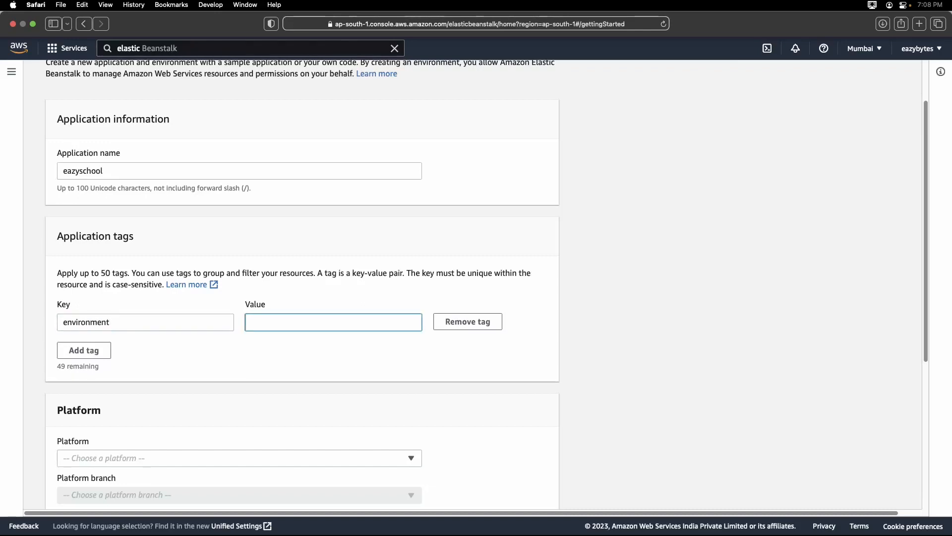
{"action": "type", "text": "prod"}
Set the platform to Java with branch Corretto 17 running on 64bit Amazon Linux 2 and version 3.4.3 (Recommended).
{"action": "scroll", "coordinate": [157, 332], "scroll_direction": "down", "scroll_amount": 2}
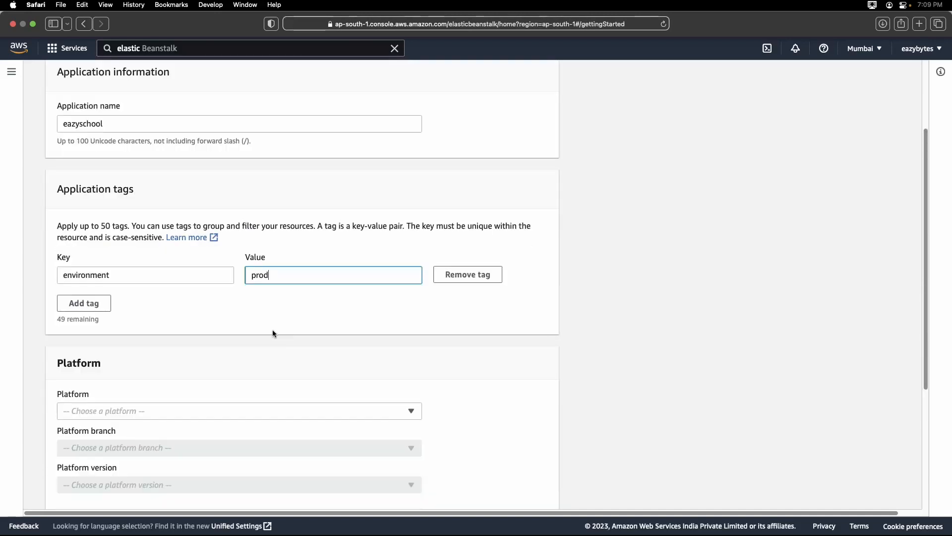
{"action": "scroll", "coordinate": [272, 330], "scroll_direction": "down", "scroll_amount": 2}
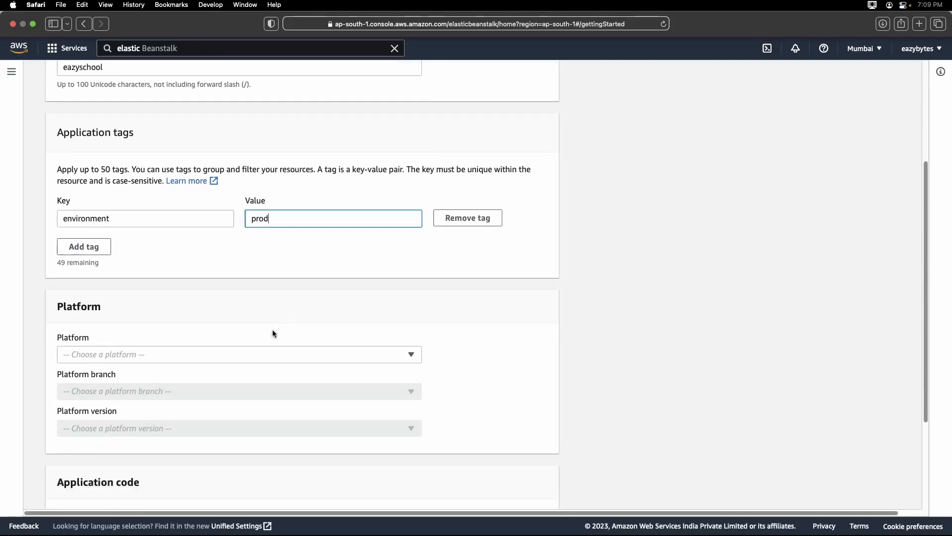
{"action": "scroll", "coordinate": [272, 329], "scroll_direction": "down", "scroll_amount": 3}
{"action": "left_click", "coordinate": [228, 272]}
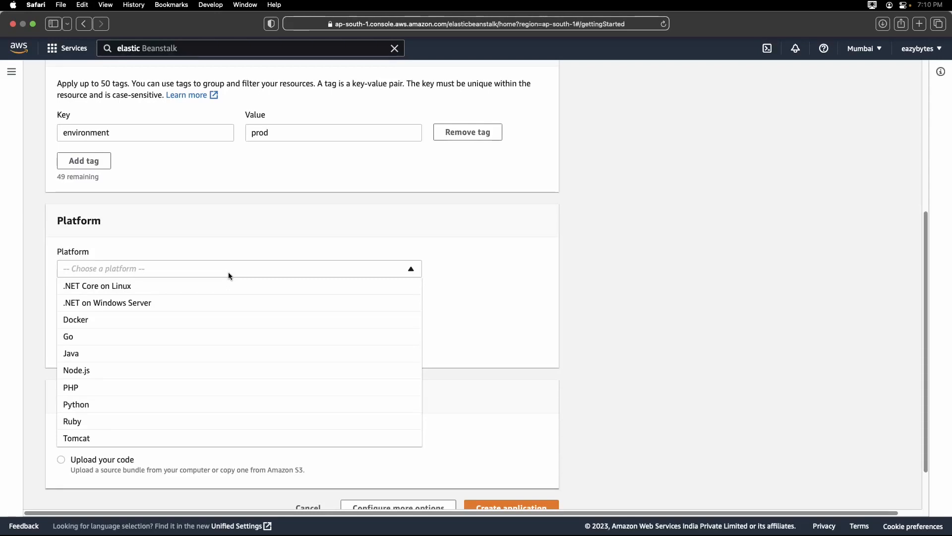
{"action": "left_click", "coordinate": [123, 361]}
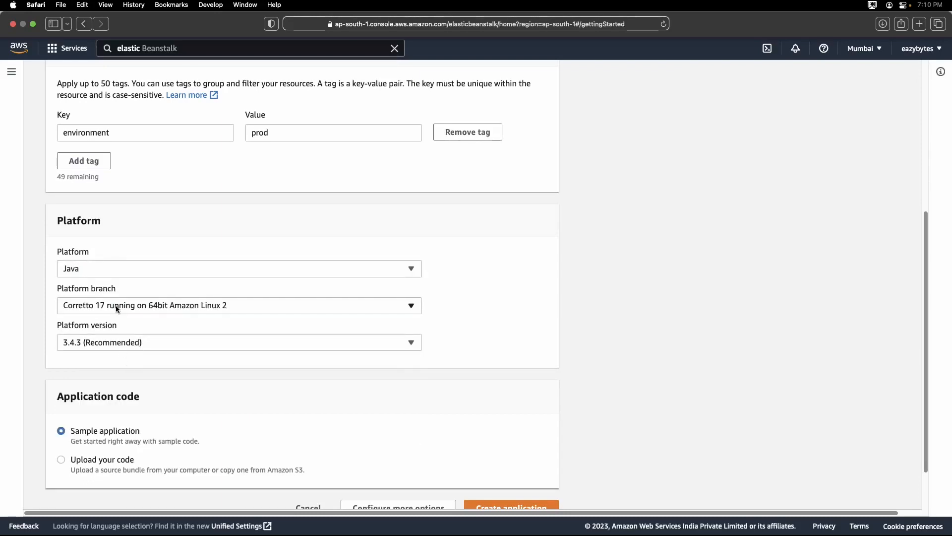
{"action": "left_click", "coordinate": [278, 311]}
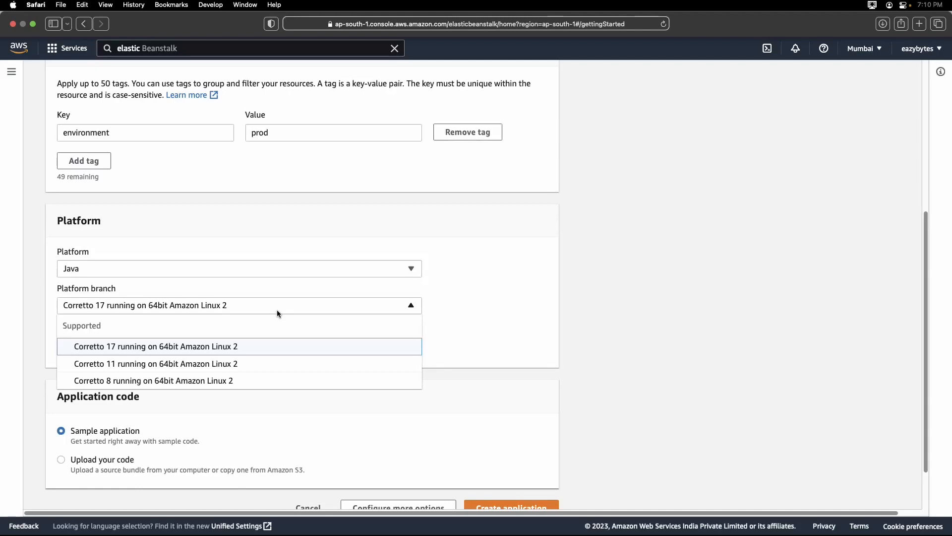
{"action": "left_click", "coordinate": [87, 355]}
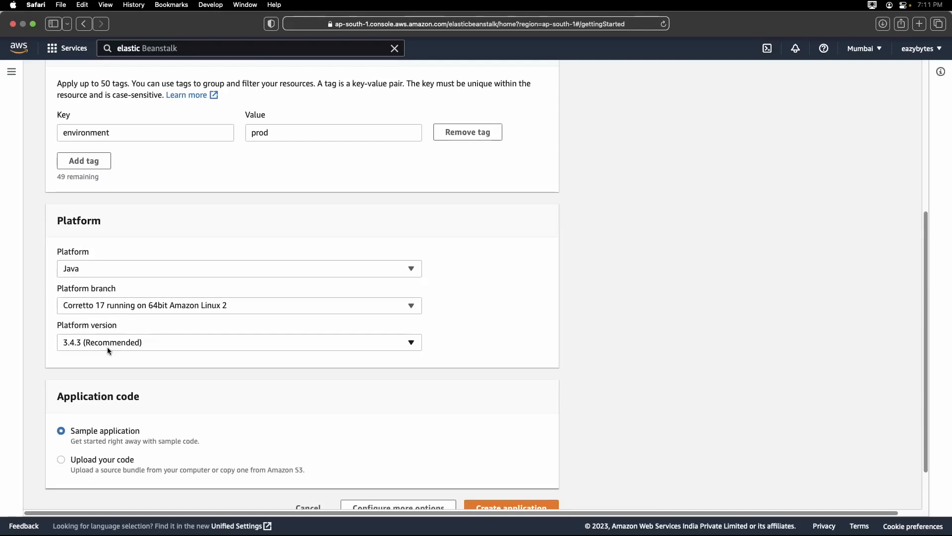
{"action": "left_click", "coordinate": [107, 347]}
{"action": "left_click", "coordinate": [106, 343]}
Choose to upload your own application code and set its version label to eazyschool-v1.
{"action": "scroll", "coordinate": [148, 367], "scroll_direction": "down", "scroll_amount": 3}
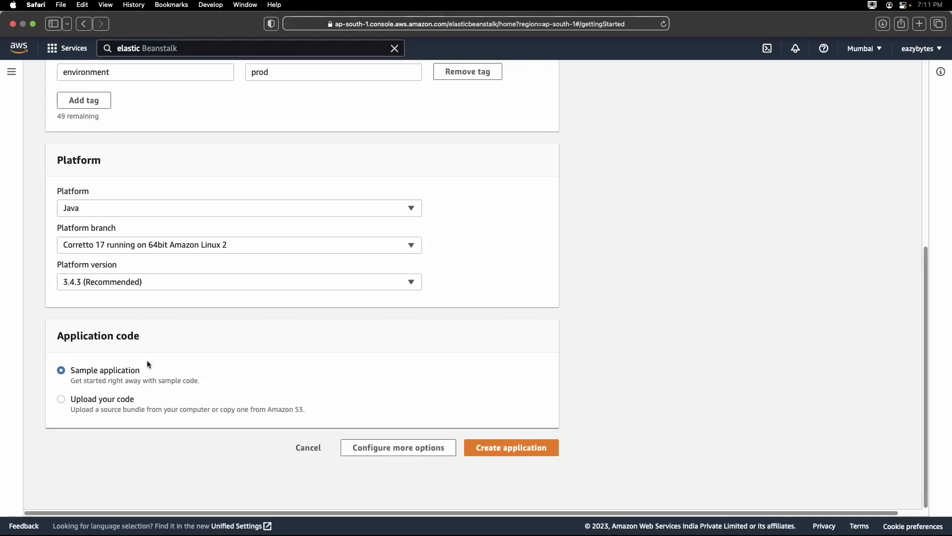
{"action": "left_click", "coordinate": [62, 400]}
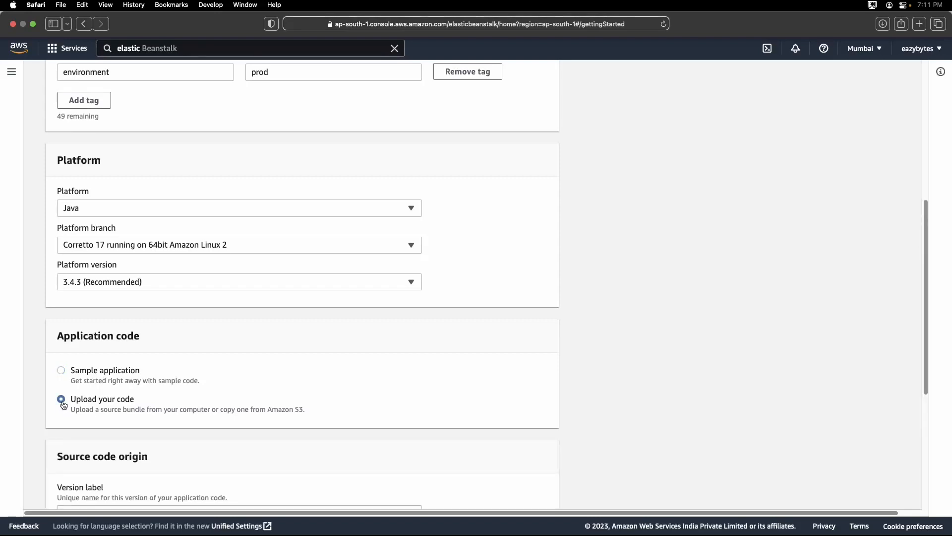
{"action": "scroll", "coordinate": [156, 276], "scroll_direction": "down", "scroll_amount": 5}
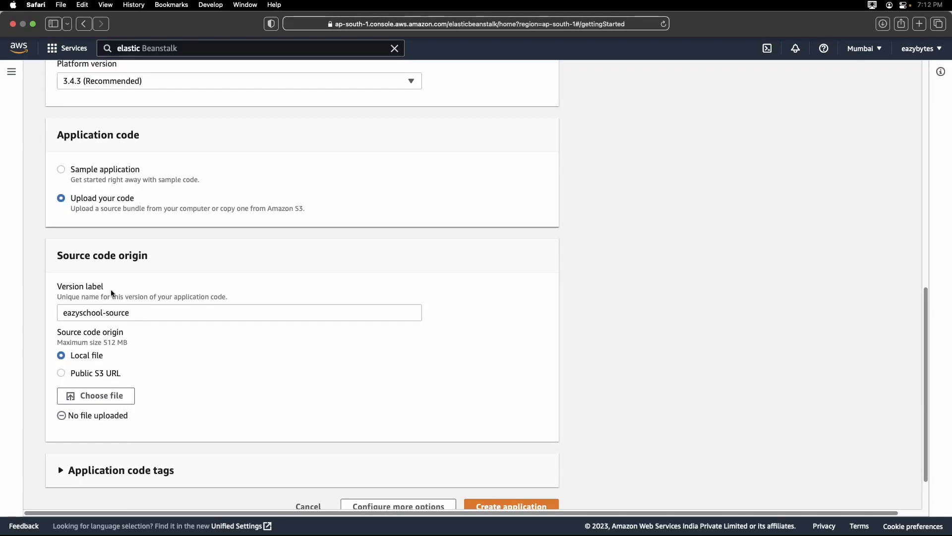
{"action": "left_click", "coordinate": [139, 313]}
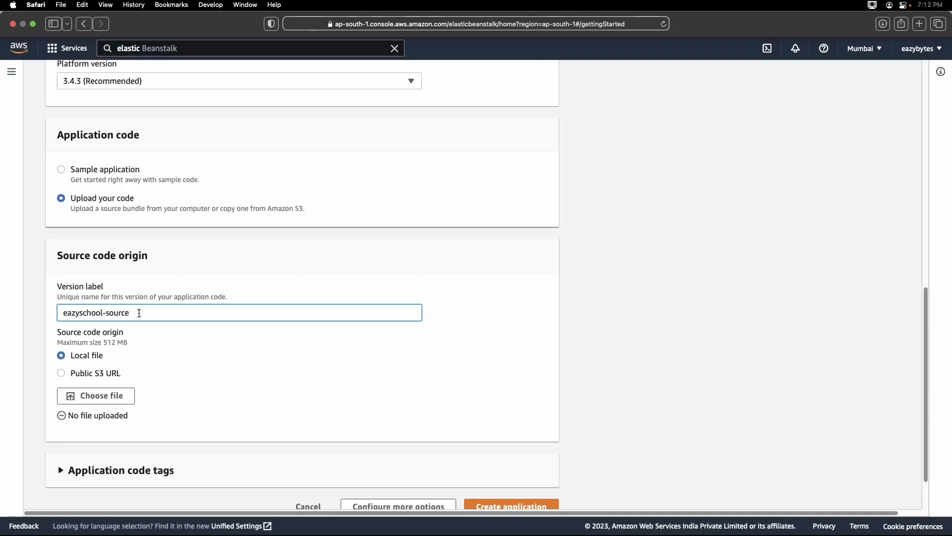
{"action": "key", "text": "BackSpace"}
{"action": "key", "text": "BackSpace"}
{"action": "key", "text": "BackSpace"}
{"action": "key", "text": "BackSpace"}
{"action": "key", "text": "BackSpace"}
{"action": "key", "text": "BackSpace"}
{"action": "type", "text": "v"}
Upload eazyschool-aws-deployment.jar from the project's target folder as the local source file.
{"action": "left_click", "coordinate": [107, 403]}
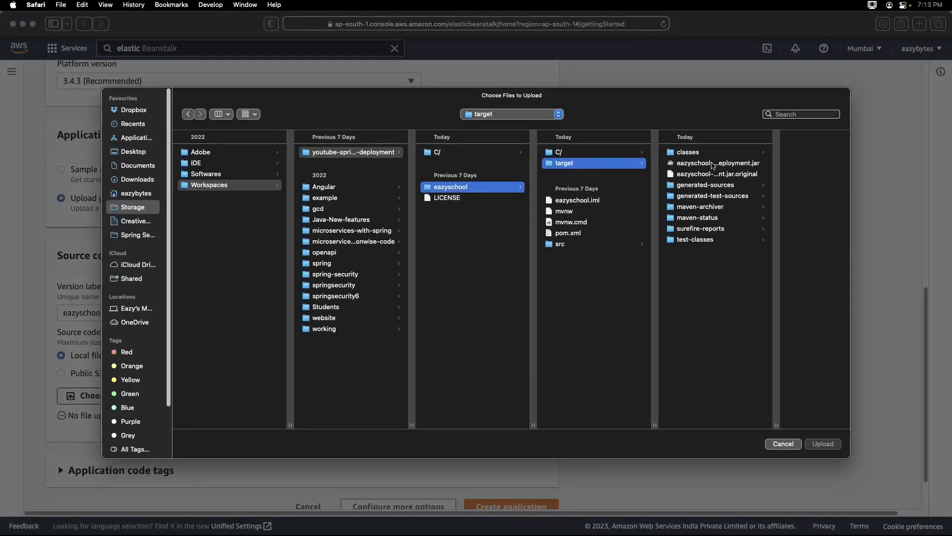
{"action": "left_click", "coordinate": [712, 164]}
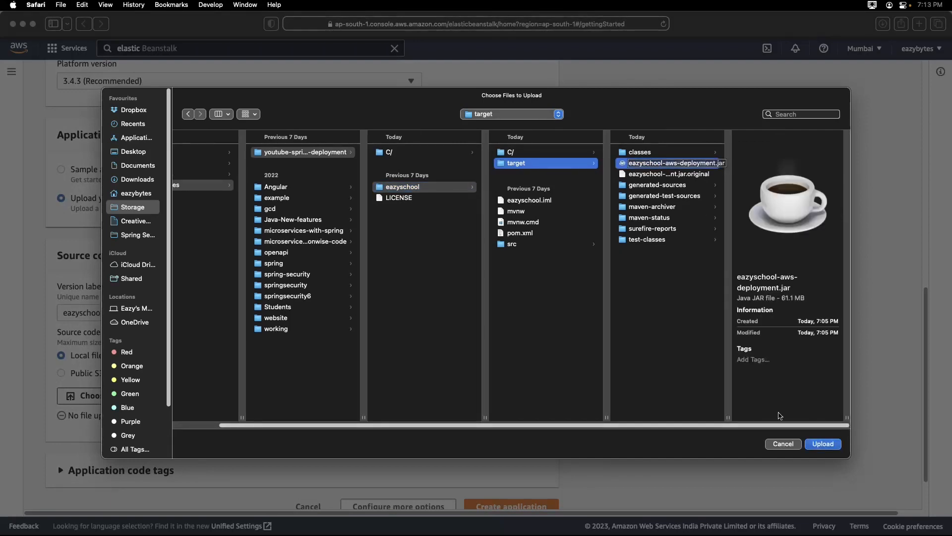
{"action": "left_click", "coordinate": [825, 444]}
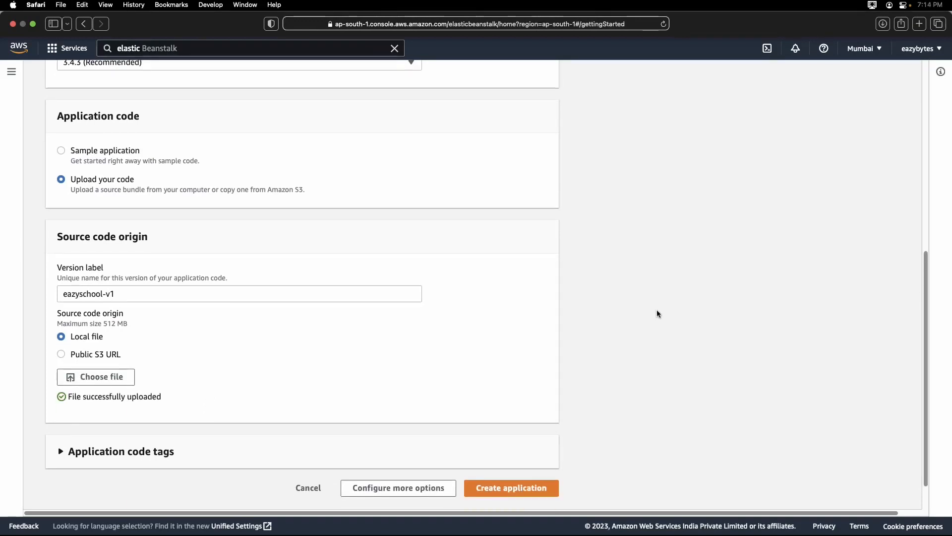
Open the additional configuration options and review the platform, software, instance and capacity summaries.
{"action": "scroll", "coordinate": [659, 313], "scroll_direction": "down", "scroll_amount": 2}
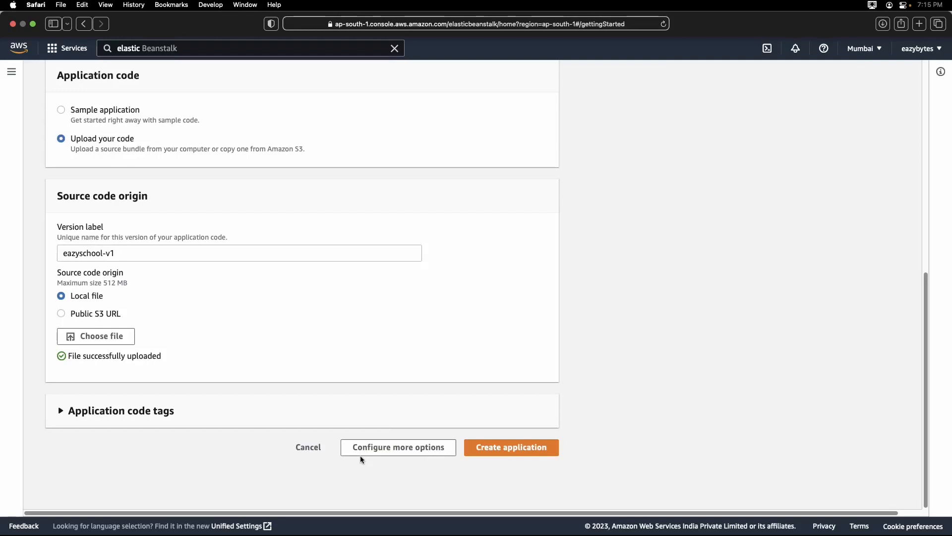
{"action": "left_click", "coordinate": [362, 448]}
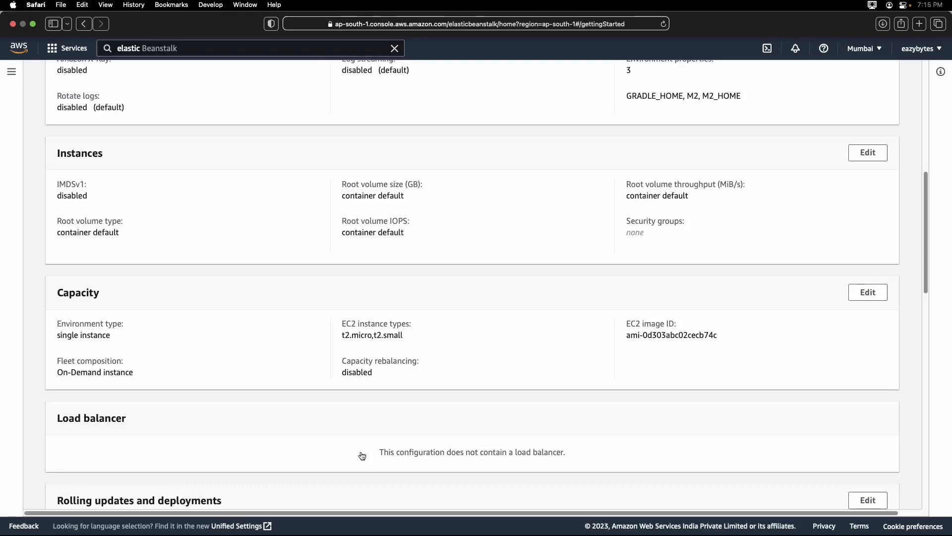
{"action": "scroll", "coordinate": [287, 323], "scroll_direction": "up", "scroll_amount": 10}
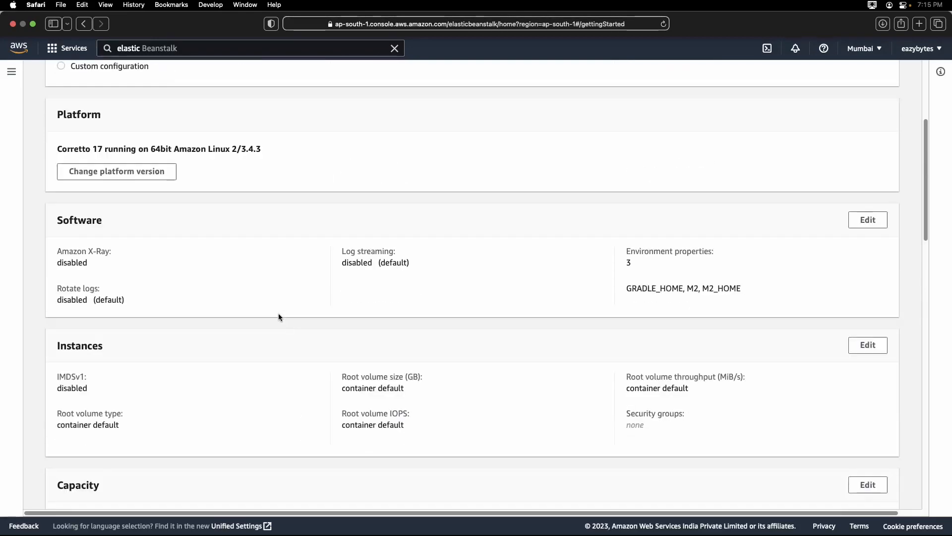
{"action": "scroll", "coordinate": [215, 293], "scroll_direction": "down", "scroll_amount": 5}
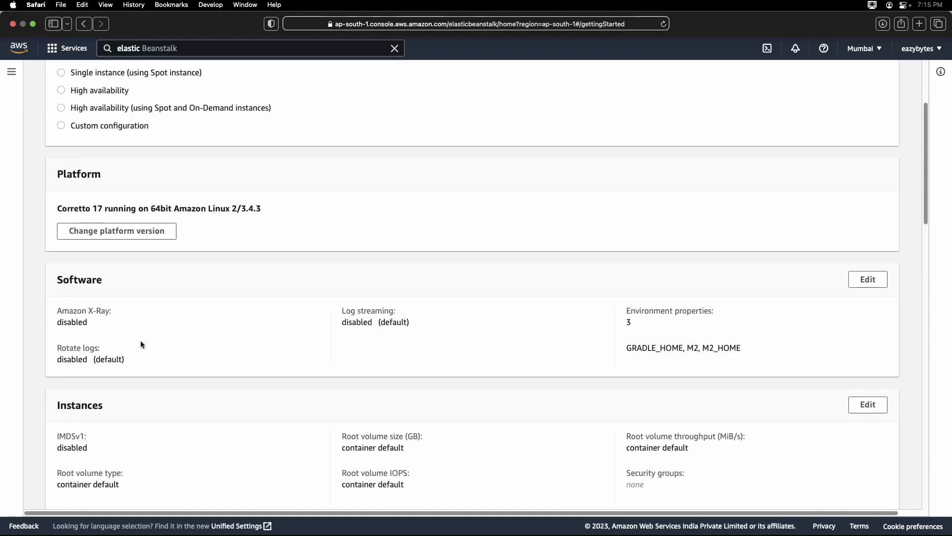
{"action": "scroll", "coordinate": [141, 344], "scroll_direction": "down", "scroll_amount": 8}
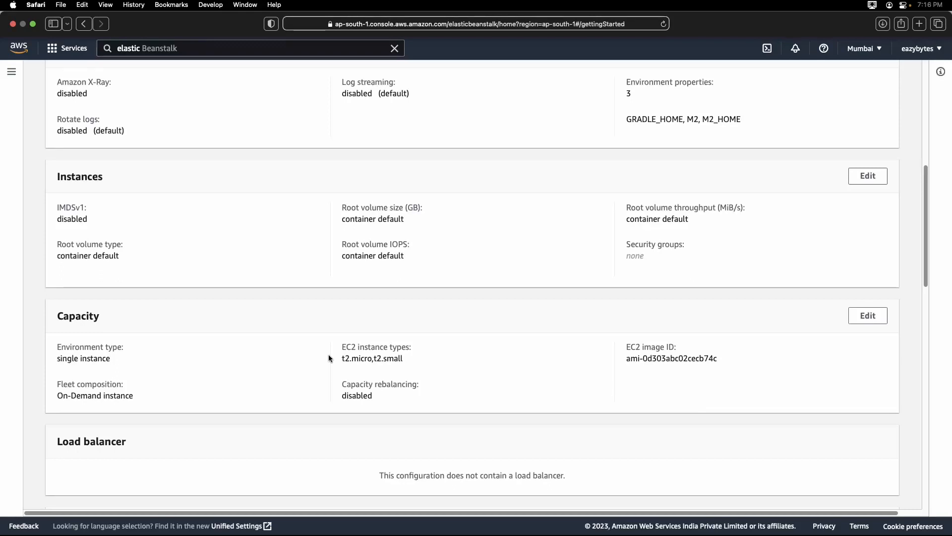
Inspect the Capacity settings, including processor, instance types and scaling triggers, and leave without saving.
{"action": "left_click", "coordinate": [866, 316]}
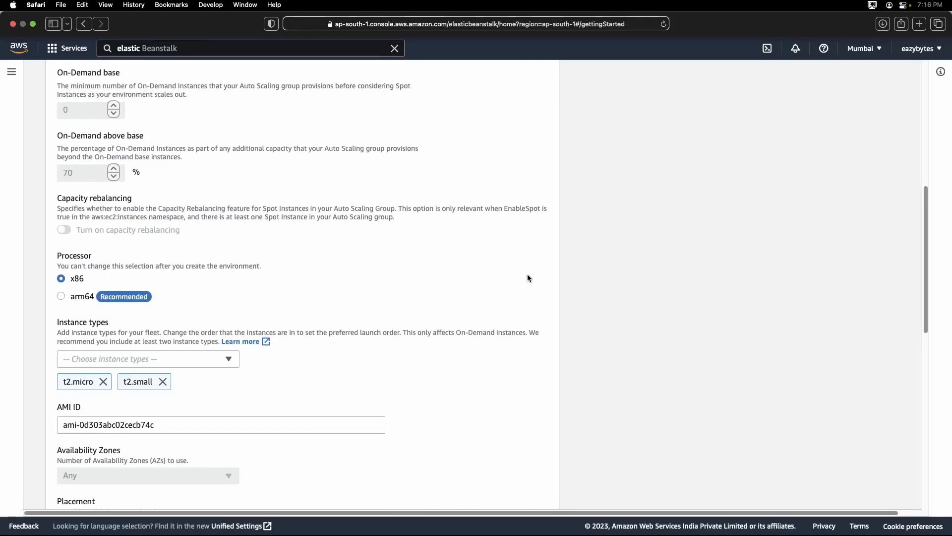
{"action": "scroll", "coordinate": [450, 280], "scroll_direction": "down", "scroll_amount": 10}
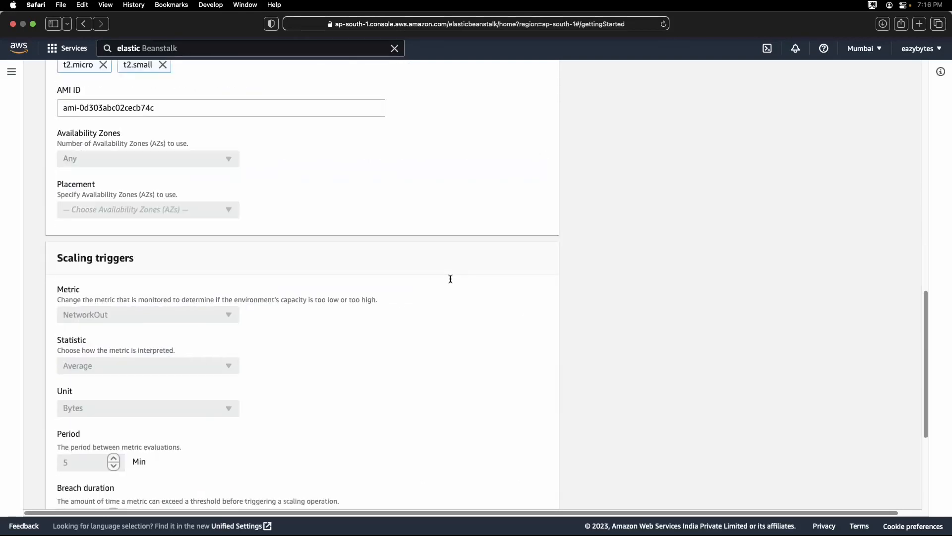
{"action": "scroll", "coordinate": [451, 280], "scroll_direction": "down", "scroll_amount": 2}
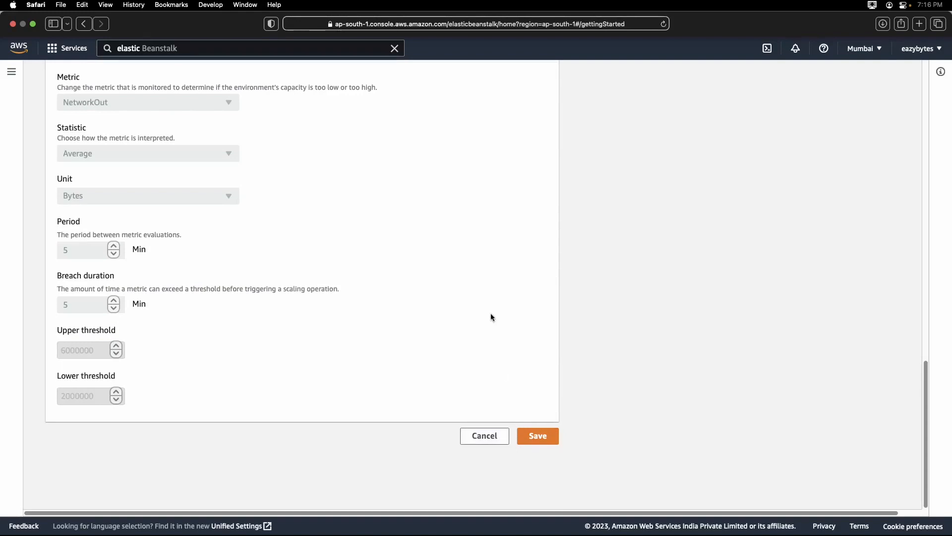
{"action": "left_click", "coordinate": [487, 436]}
Inspect the Database settings for adding an RDS database and leave without saving.
{"action": "scroll", "coordinate": [469, 308], "scroll_direction": "down", "scroll_amount": 5}
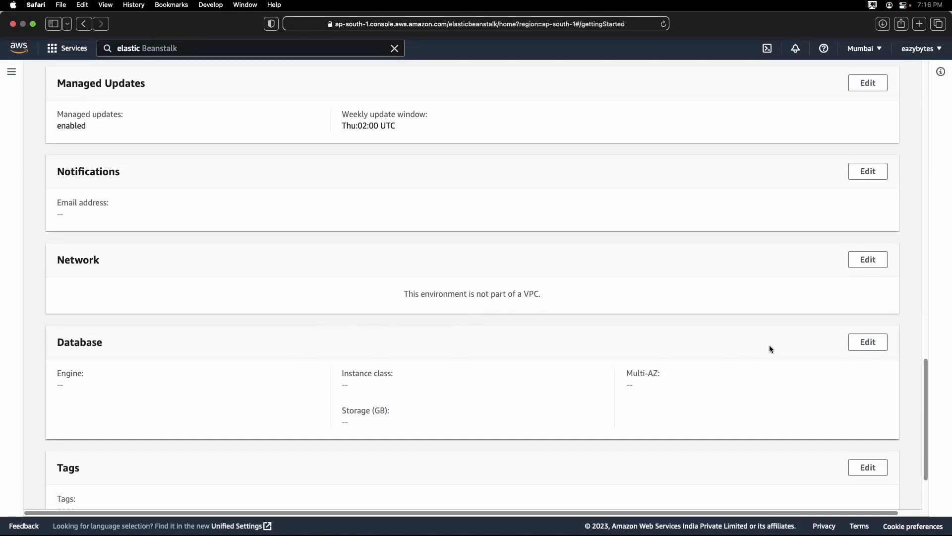
{"action": "left_click", "coordinate": [875, 342]}
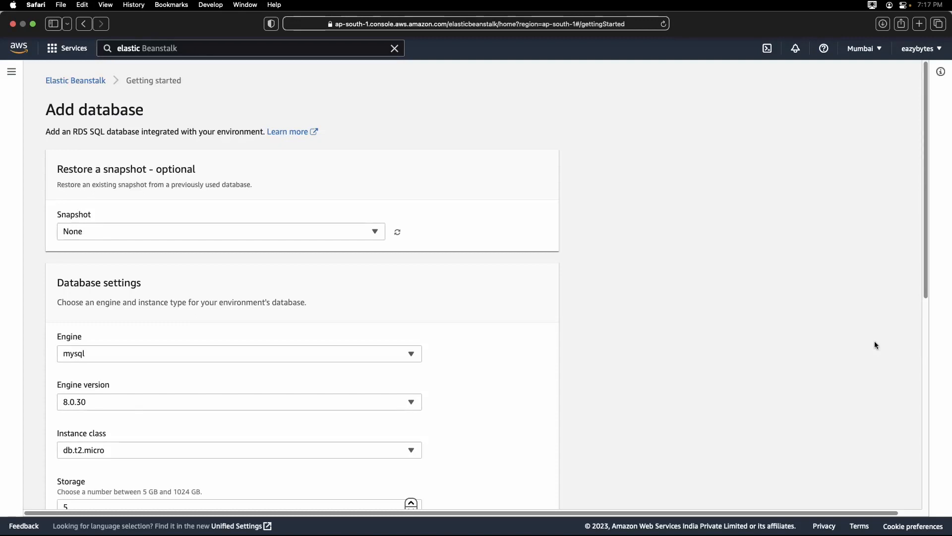
{"action": "scroll", "coordinate": [525, 270], "scroll_direction": "down", "scroll_amount": 10}
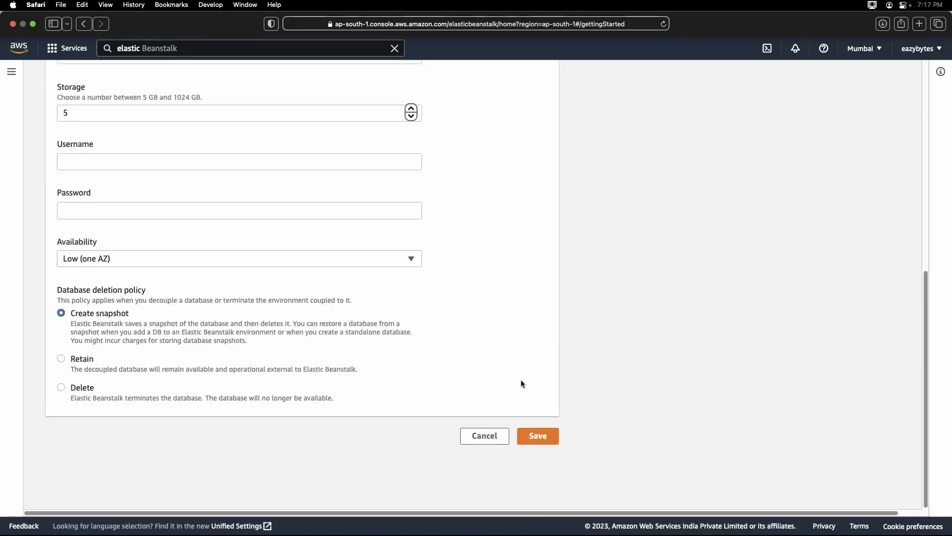
{"action": "left_click", "coordinate": [497, 442]}
Return from the additional configuration to the application form and create the application.
{"action": "scroll", "coordinate": [497, 322], "scroll_direction": "down", "scroll_amount": 10}
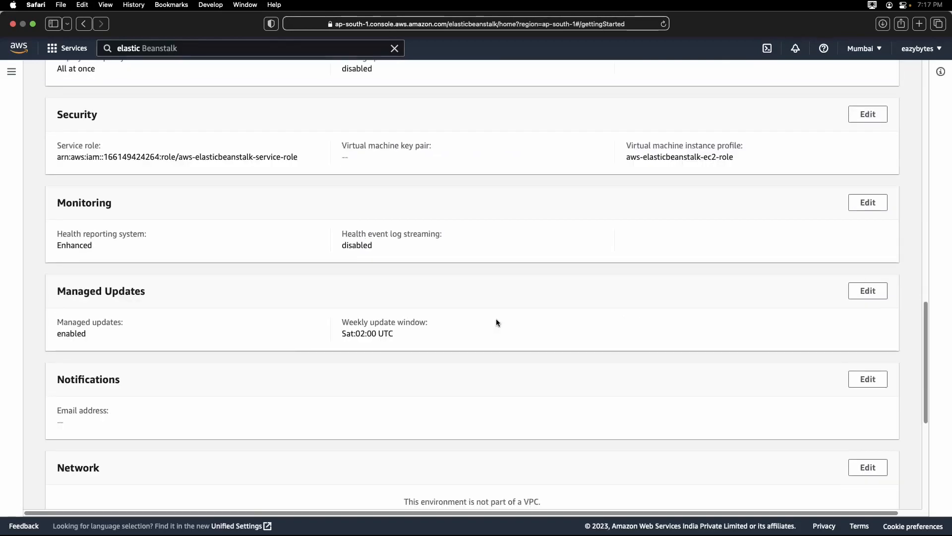
{"action": "scroll", "coordinate": [497, 322], "scroll_direction": "down", "scroll_amount": 4}
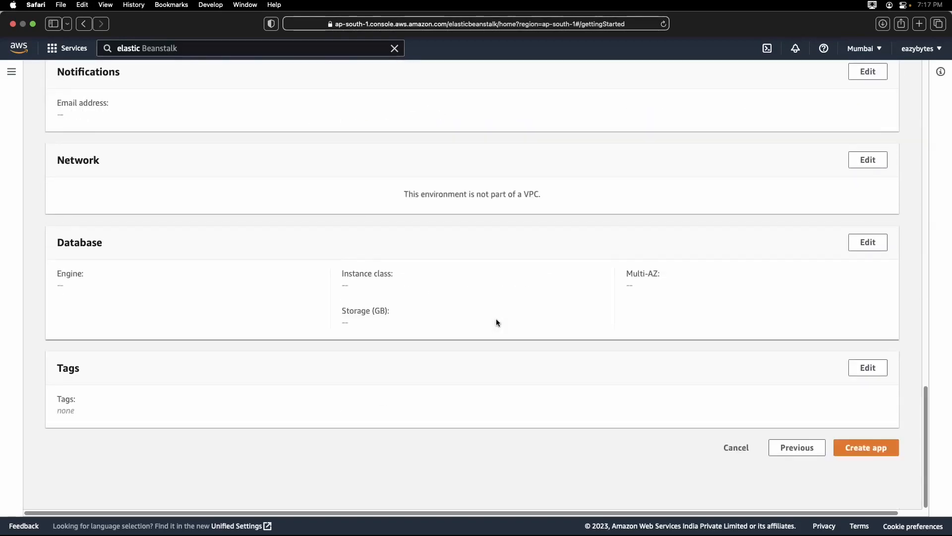
{"action": "left_click", "coordinate": [798, 448]}
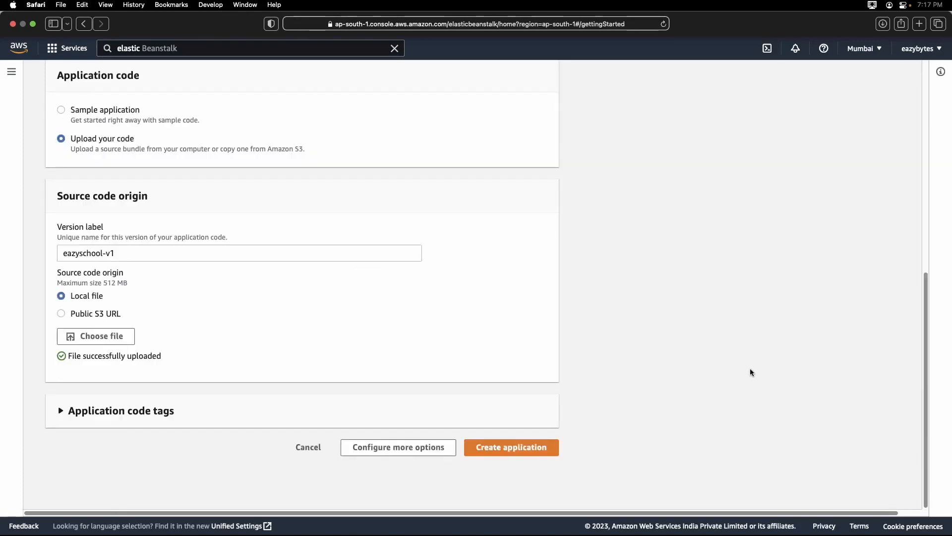
{"action": "left_click", "coordinate": [549, 451]}
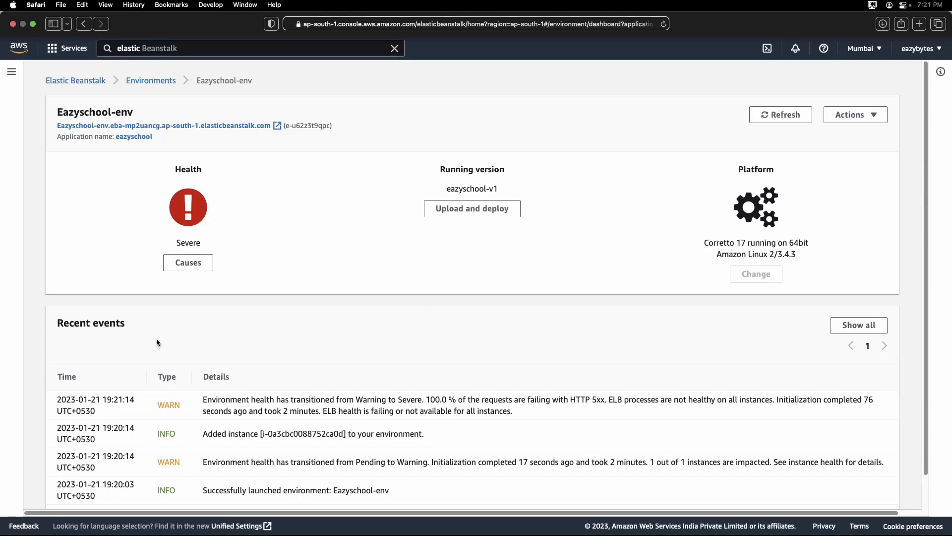
Show all environment events and examine the entries for EC2 instances, Auto Scaling group, CloudWatch alarms and load balancer.
{"action": "left_click", "coordinate": [853, 327]}
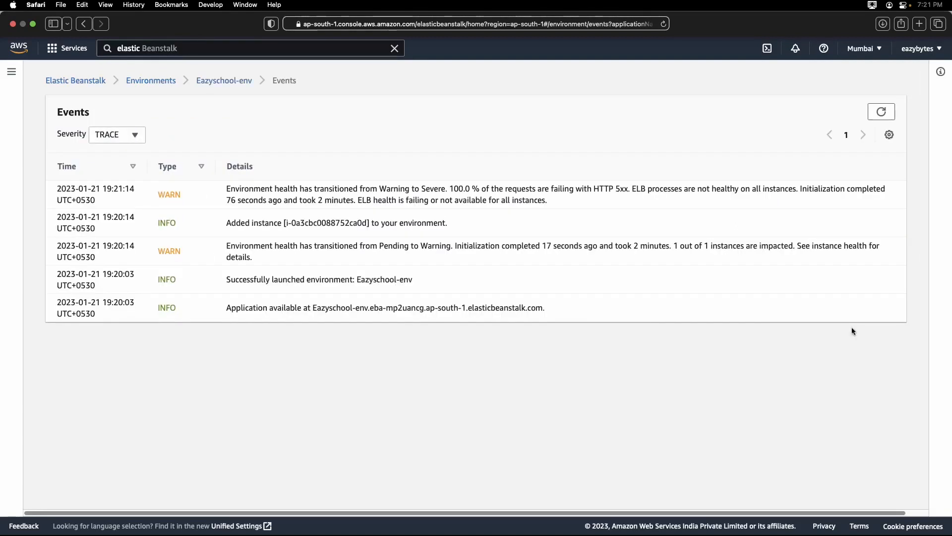
{"action": "scroll", "coordinate": [625, 321], "scroll_direction": "down", "scroll_amount": 6}
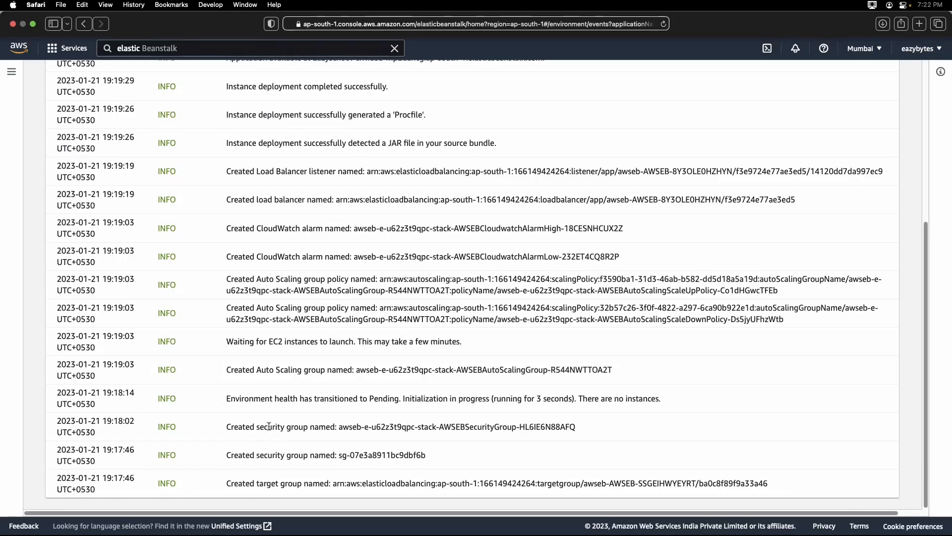
{"action": "left_click_drag", "start_coordinate": [268, 344], "coordinate": [315, 343]}
{"action": "left_click_drag", "start_coordinate": [257, 370], "coordinate": [313, 370]}
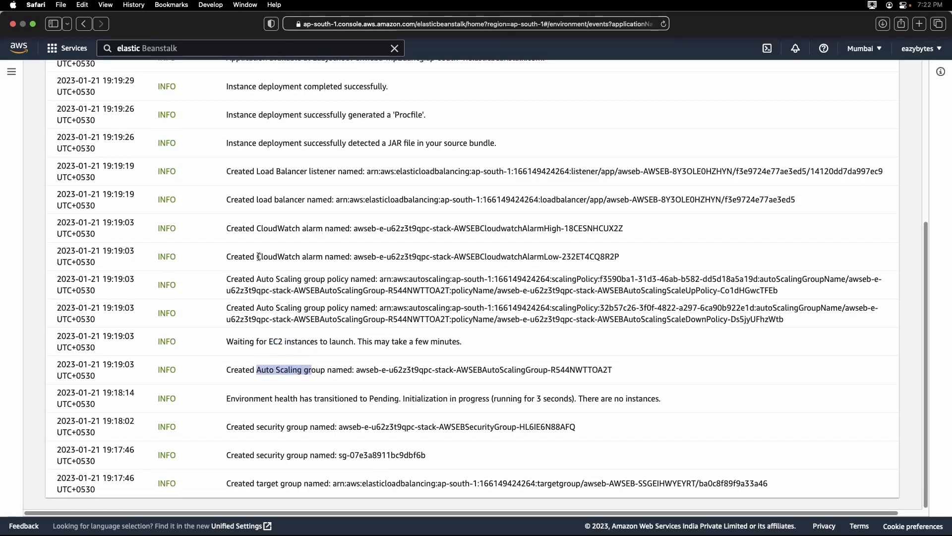
{"action": "left_click_drag", "start_coordinate": [257, 257], "coordinate": [316, 257]}
{"action": "scroll", "coordinate": [307, 286], "scroll_direction": "up", "scroll_amount": 3}
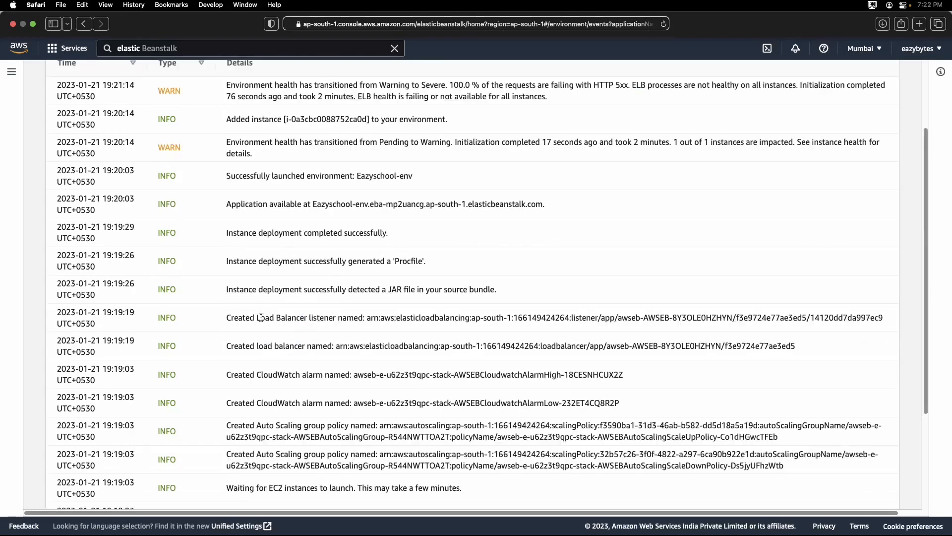
{"action": "left_click_drag", "start_coordinate": [250, 318], "coordinate": [319, 319]}
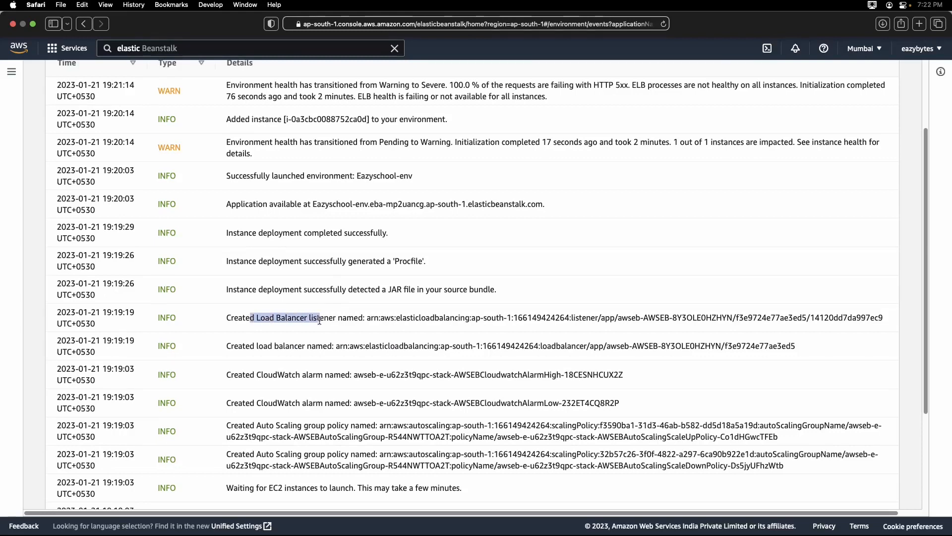
{"action": "left_click", "coordinate": [371, 332]}
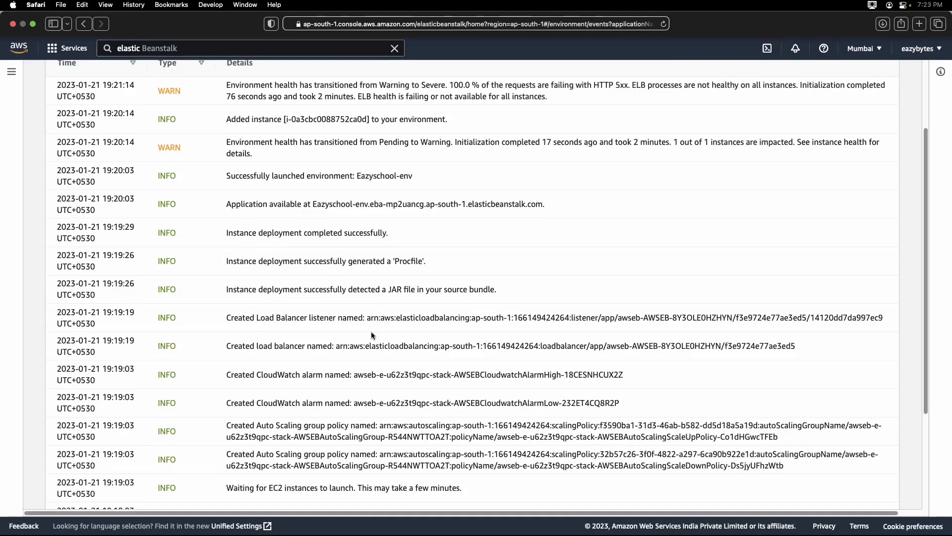
{"action": "scroll", "coordinate": [371, 331], "scroll_direction": "up", "scroll_amount": 3}
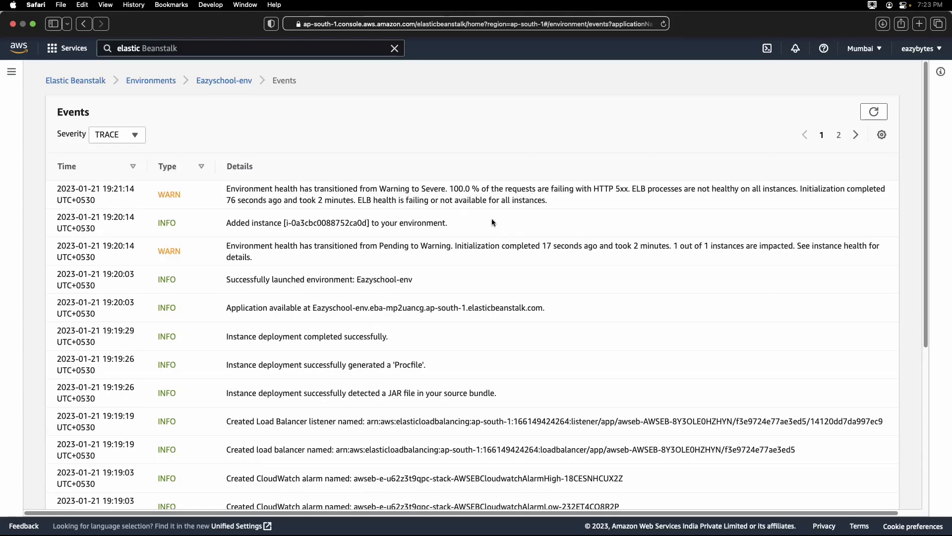
Examine the causes of the Eazyschool-env health status, including the 5xx responses, and return to the environment overview.
{"action": "left_click", "coordinate": [223, 83]}
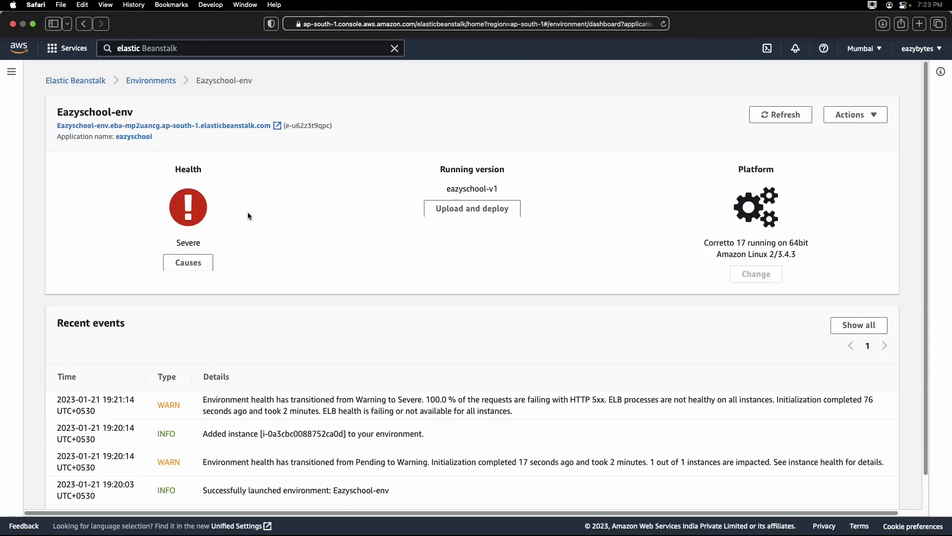
{"action": "left_click", "coordinate": [186, 269]}
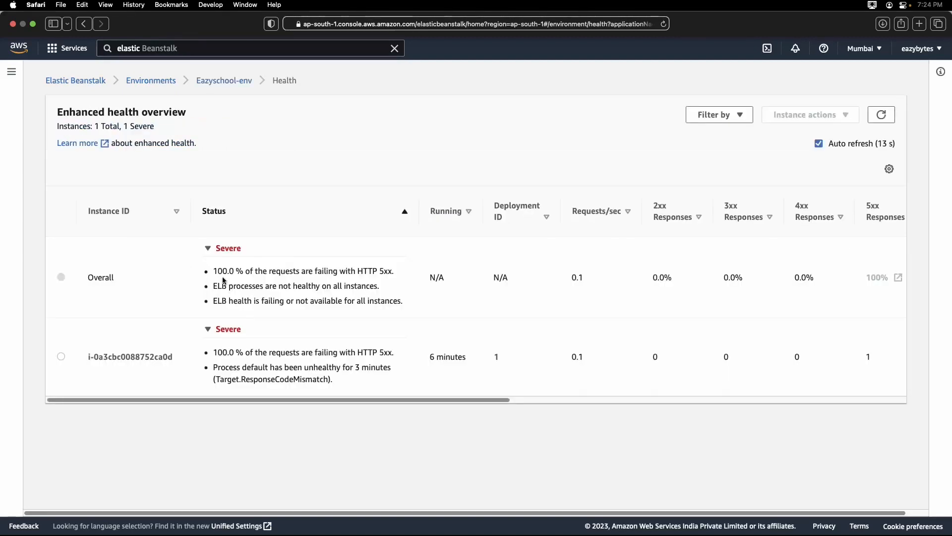
{"action": "left_click_drag", "start_coordinate": [245, 400], "coordinate": [328, 400]}
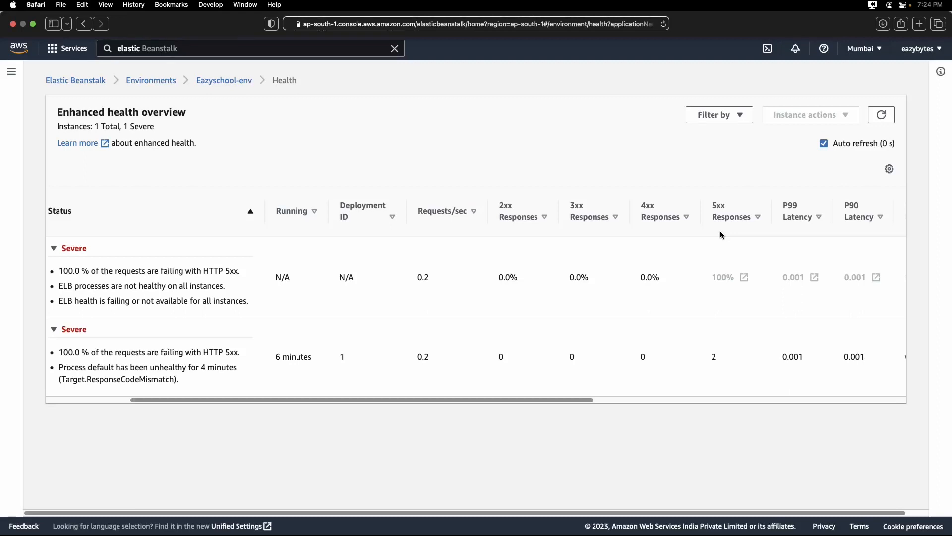
{"action": "left_click", "coordinate": [226, 81]}
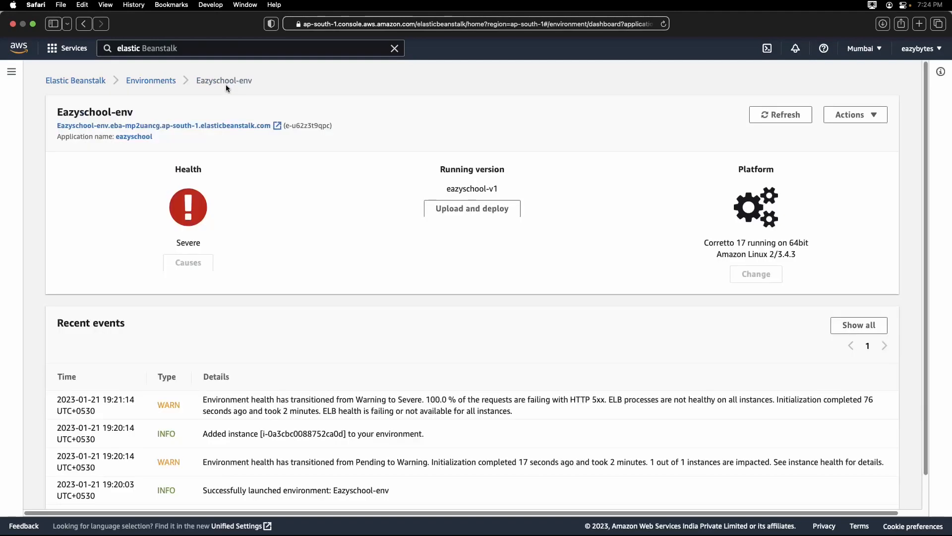
Add the environment property SERVER_PORT with the value 5000 to the Software configuration of Eazyschool-env and apply the change.
{"action": "left_click", "coordinate": [12, 74]}
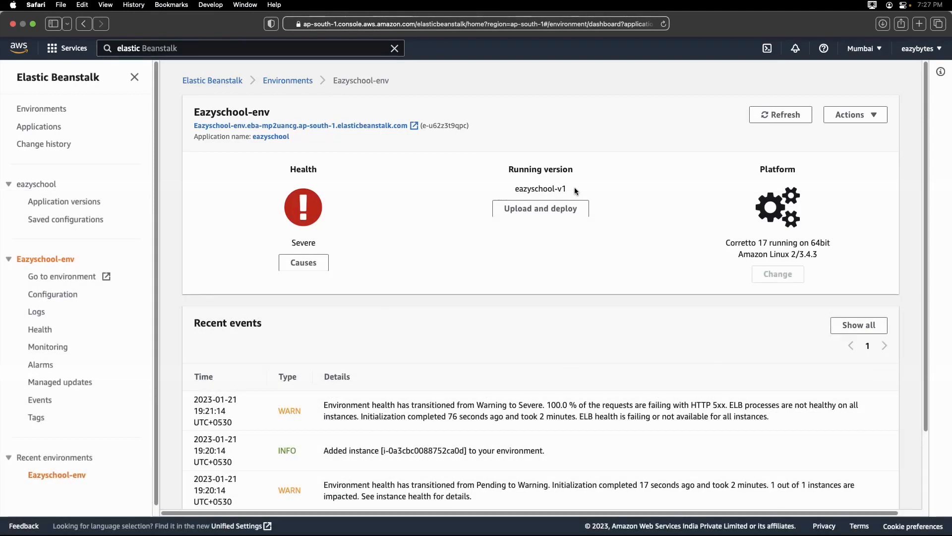
{"action": "left_click", "coordinate": [58, 296]}
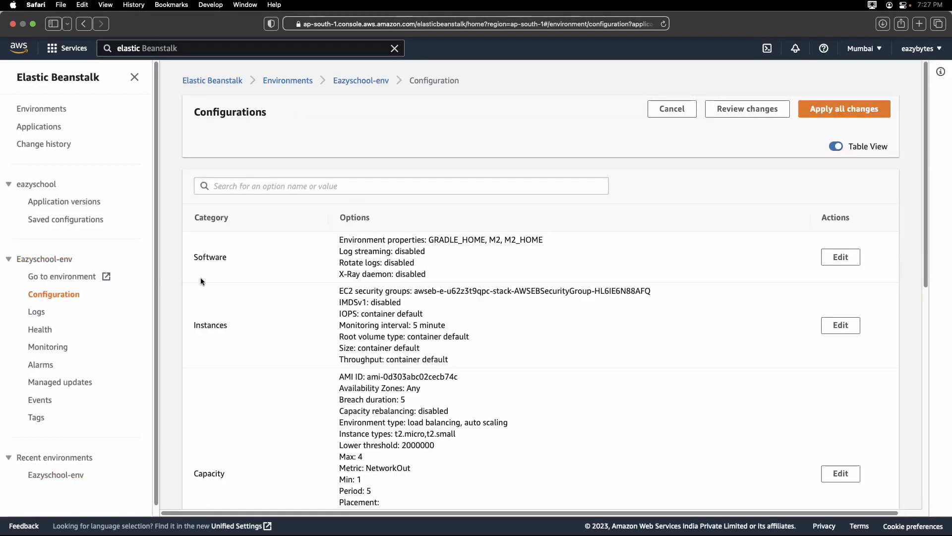
{"action": "double_click", "coordinate": [198, 261]}
{"action": "left_click", "coordinate": [833, 264]}
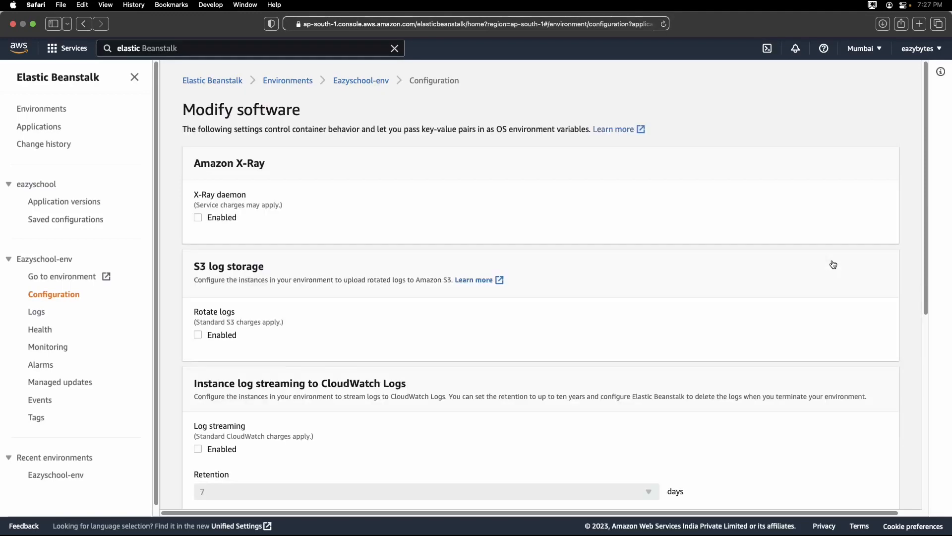
{"action": "scroll", "coordinate": [444, 234], "scroll_direction": "down", "scroll_amount": 7}
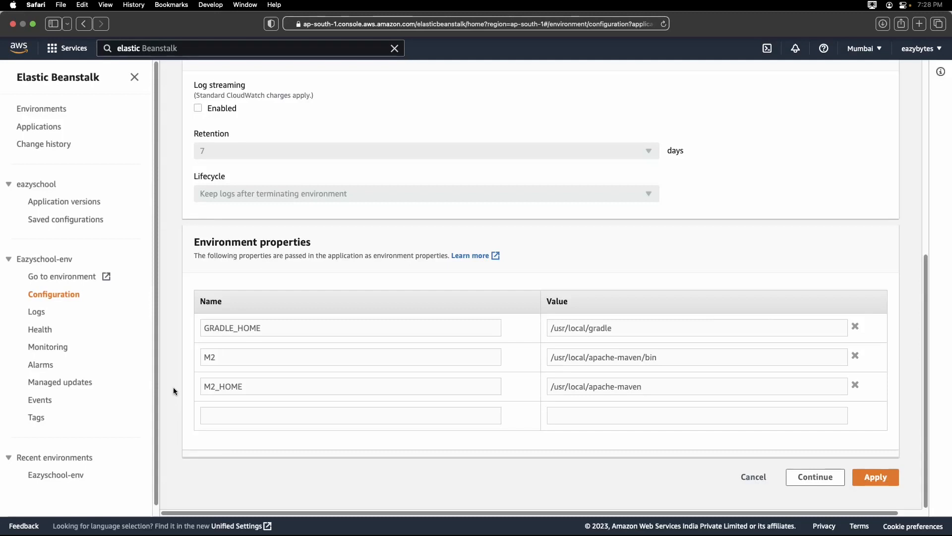
{"action": "left_click", "coordinate": [232, 416]}
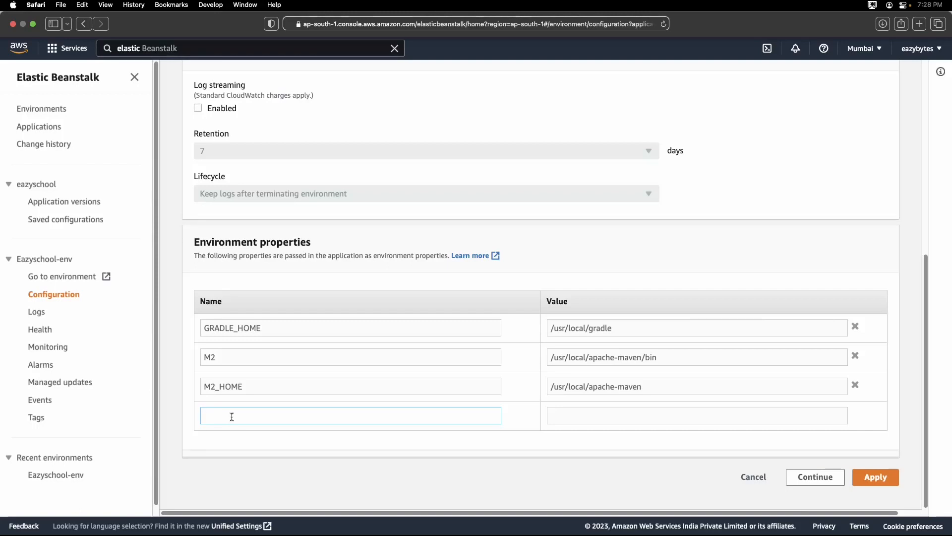
{"action": "type", "text": "SERVER"}
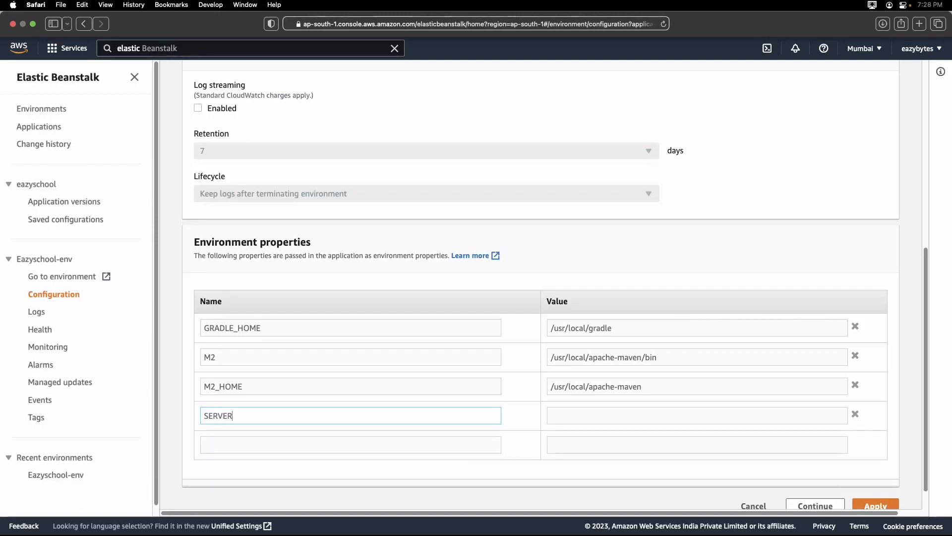
{"action": "type", "text": "_P"}
{"action": "type", "text": "ORT"}
{"action": "type", "text": "5000"}
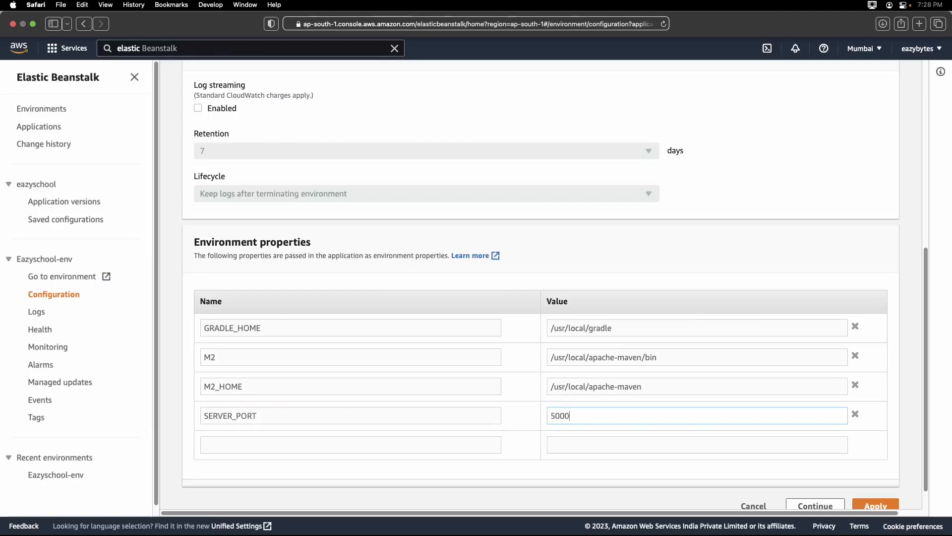
{"action": "scroll", "coordinate": [372, 319], "scroll_direction": "down", "scroll_amount": 1}
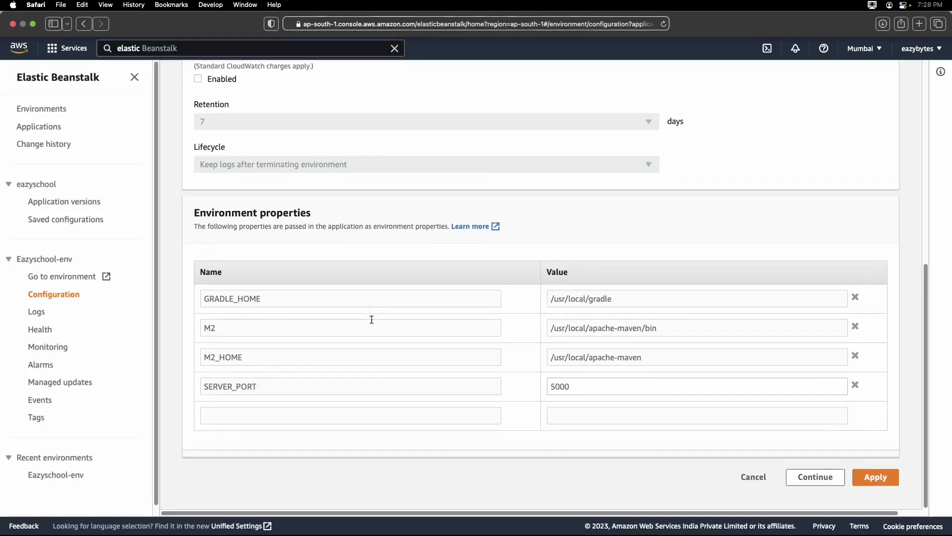
{"action": "left_click", "coordinate": [864, 480]}
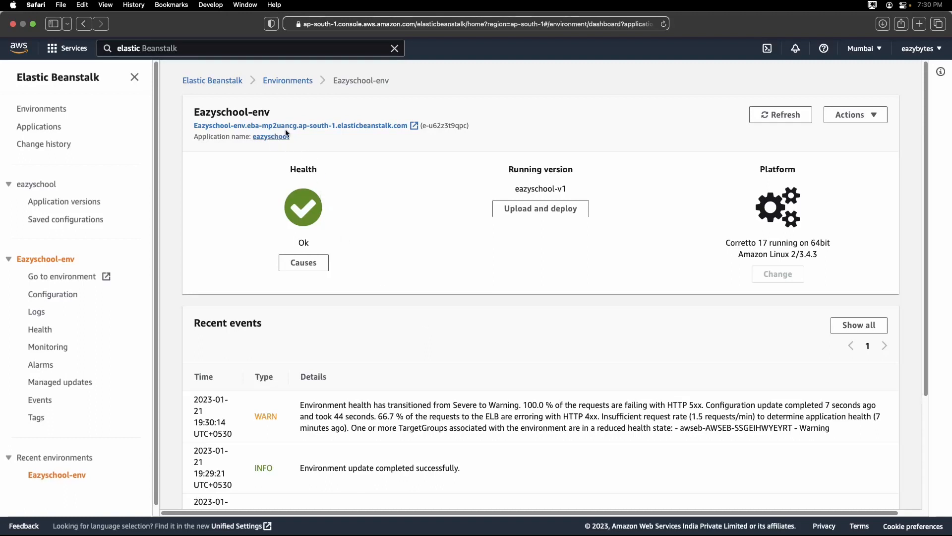
Copy the Eazyschool-env application link and load it in an incognito Chrome window.
{"action": "right_click", "coordinate": [308, 130]}
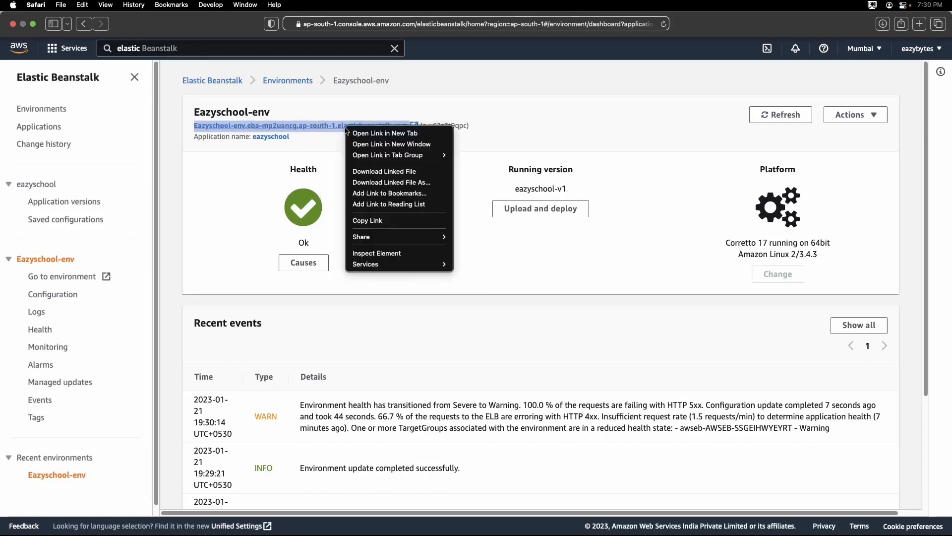
{"action": "left_click", "coordinate": [373, 220]}
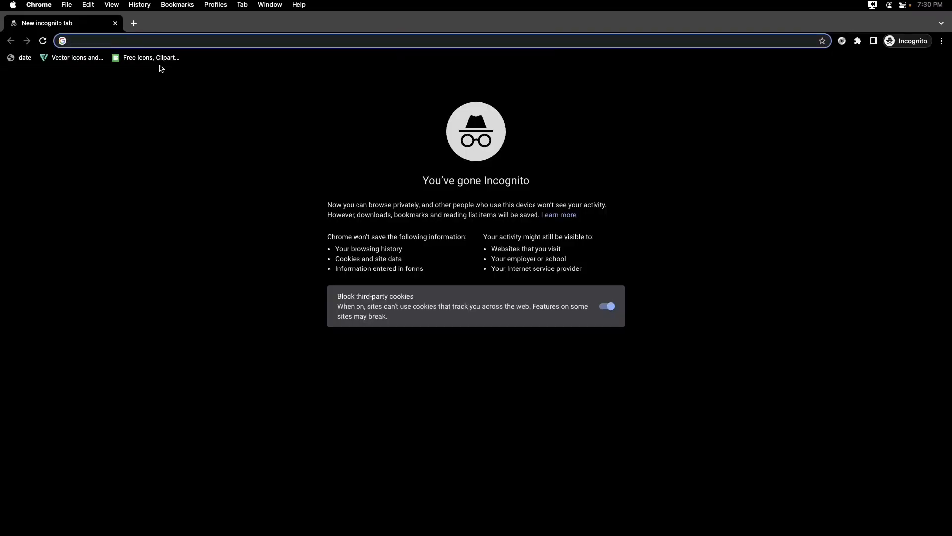
{"action": "key", "text": "super+v"}
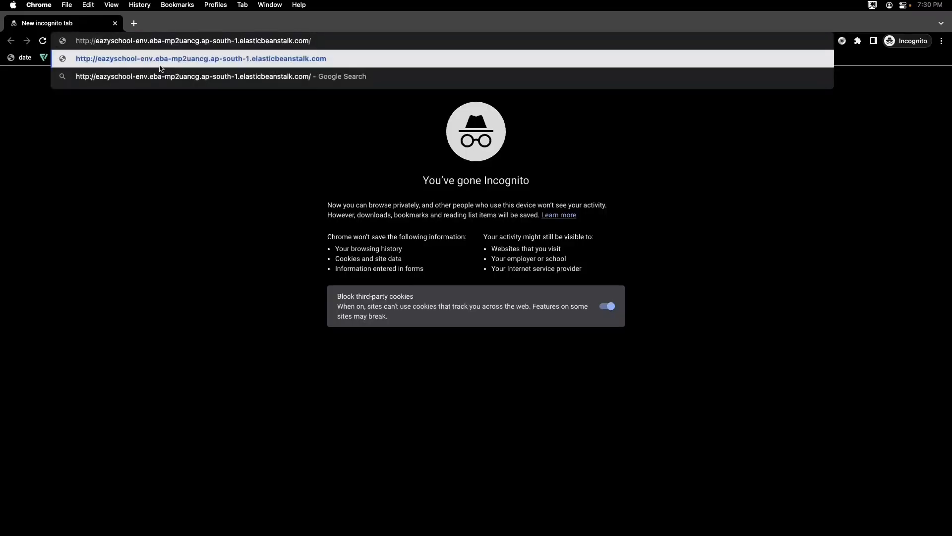
{"action": "key", "text": "Return"}
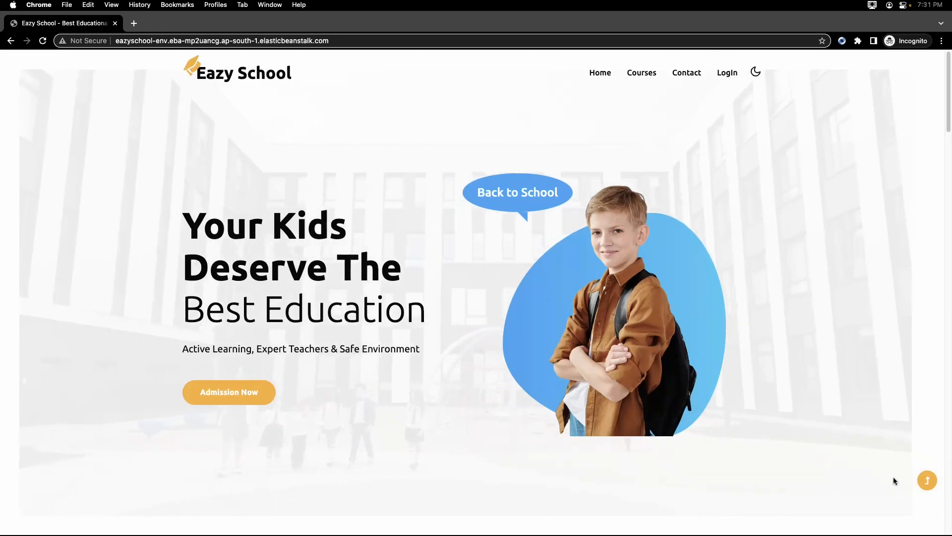
Check the Courses and Contact pages of the deployed Eazy School site.
{"action": "left_click", "coordinate": [644, 78]}
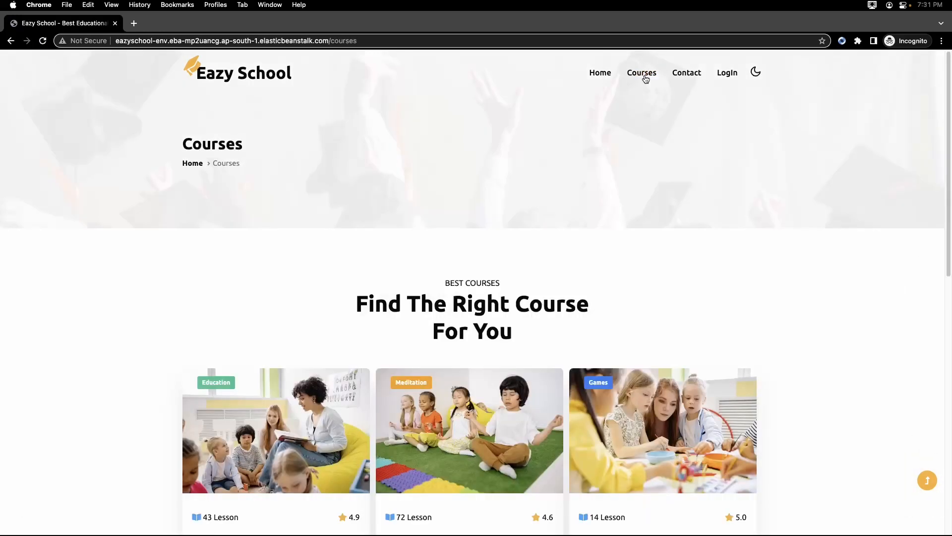
{"action": "left_click", "coordinate": [687, 74]}
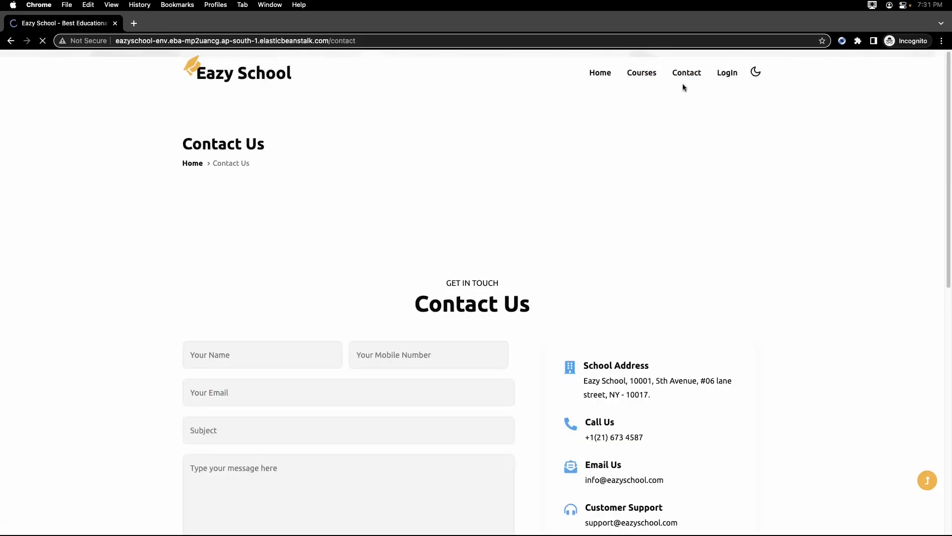
{"action": "scroll", "coordinate": [676, 144], "scroll_direction": "down", "scroll_amount": 15}
{"action": "scroll", "coordinate": [677, 147], "scroll_direction": "up", "scroll_amount": 10}
{"action": "scroll", "coordinate": [677, 147], "scroll_direction": "up", "scroll_amount": 5}
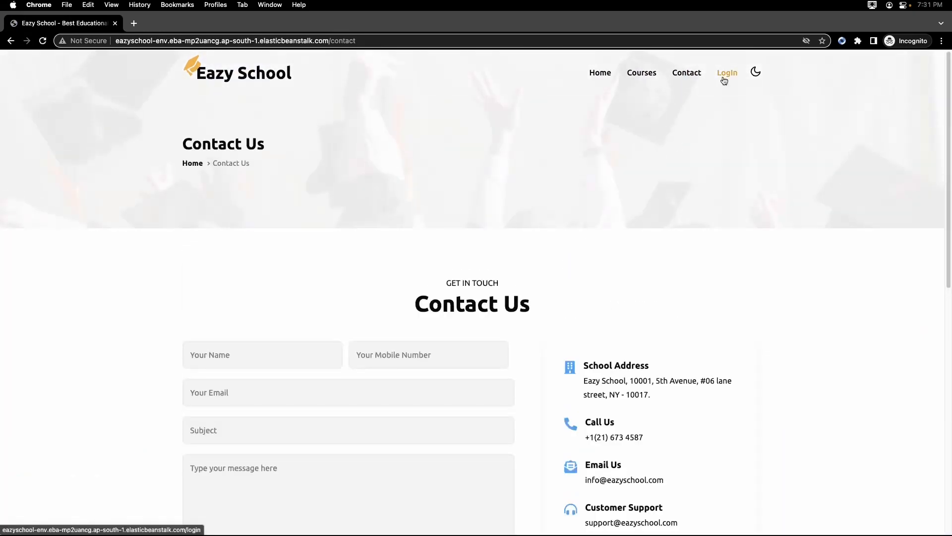
Log in to Eazy School with the admin account's e-mail as username and the account password.
{"action": "left_click", "coordinate": [724, 79]}
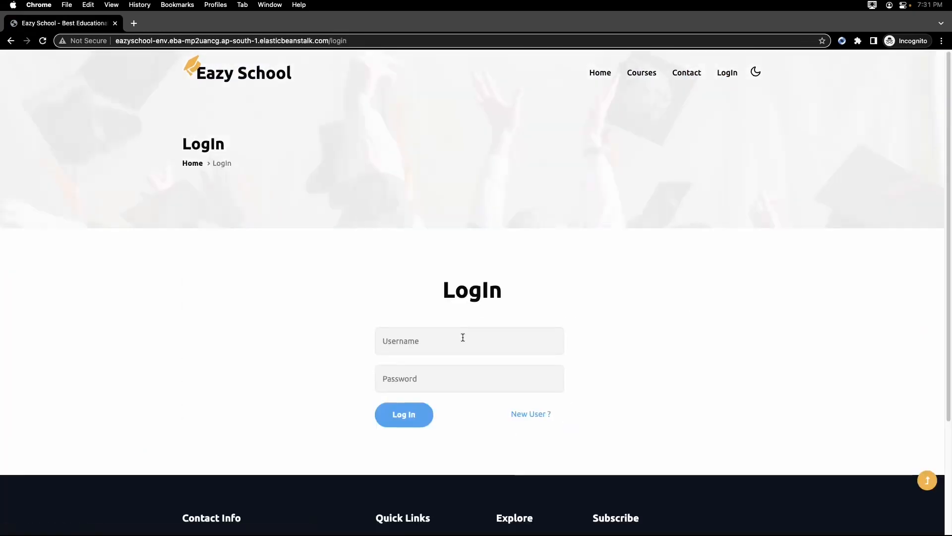
{"action": "left_click", "coordinate": [462, 337]}
{"action": "left_click", "coordinate": [466, 370]}
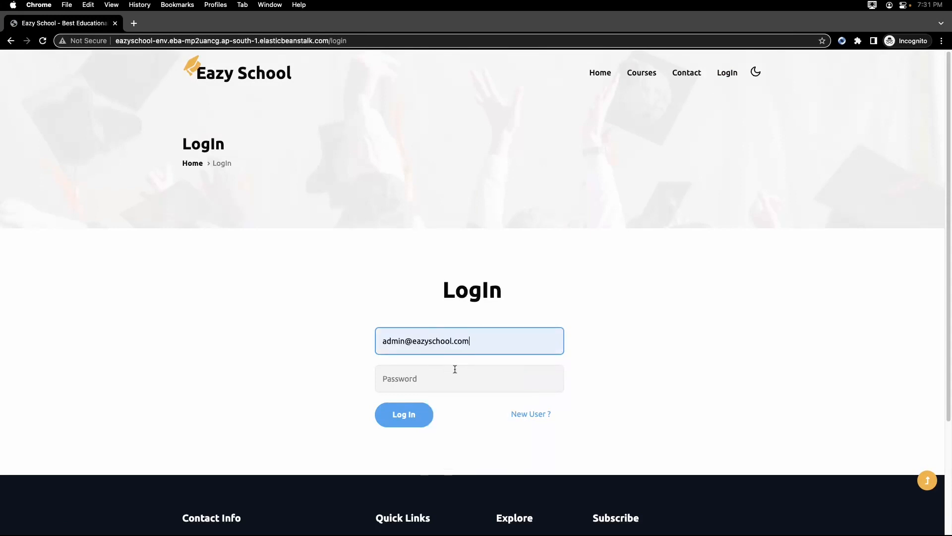
{"action": "left_click", "coordinate": [443, 375]}
{"action": "type", "text": "a"}
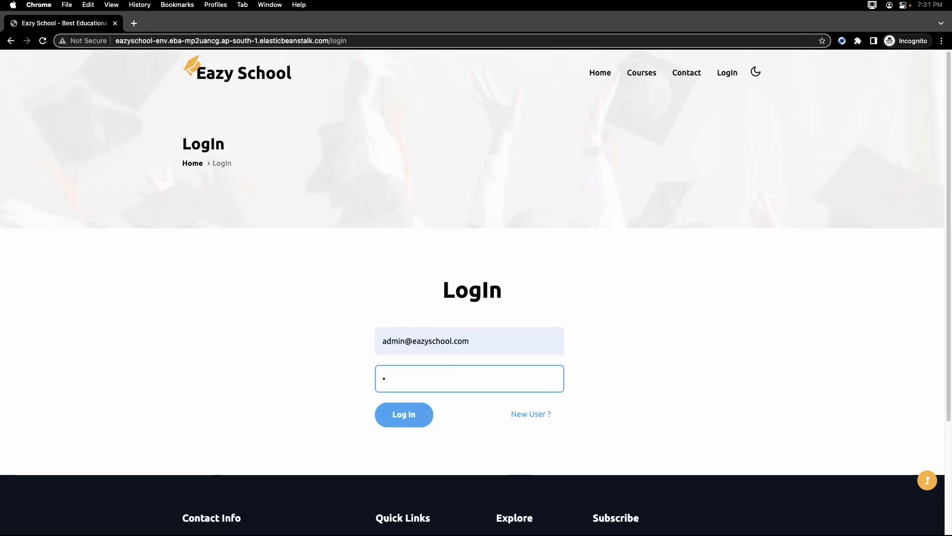
{"action": "type", "text": "dmi"}
{"action": "left_click", "coordinate": [399, 422]}
View the admin's profile details and return to the dashboard without updating them.
{"action": "left_click", "coordinate": [298, 342]}
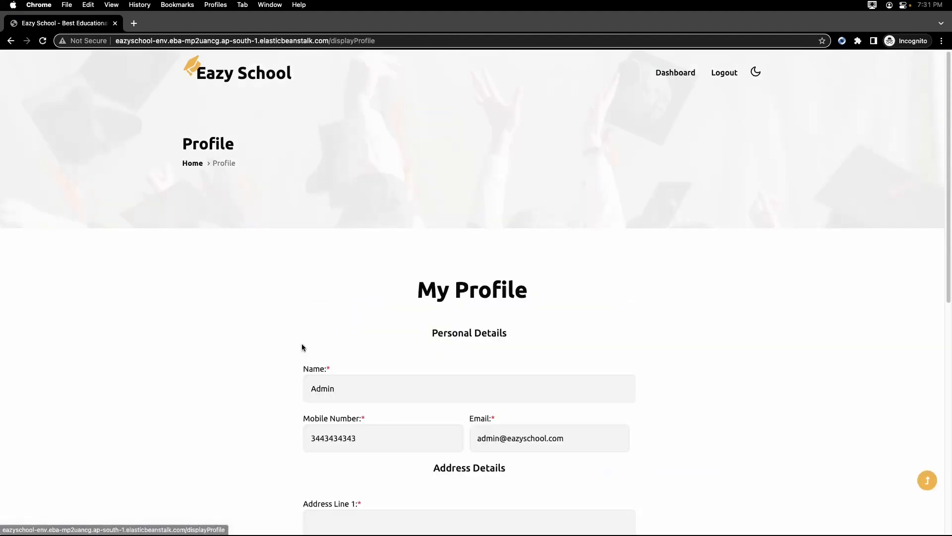
{"action": "scroll", "coordinate": [308, 347], "scroll_direction": "down", "scroll_amount": 10}
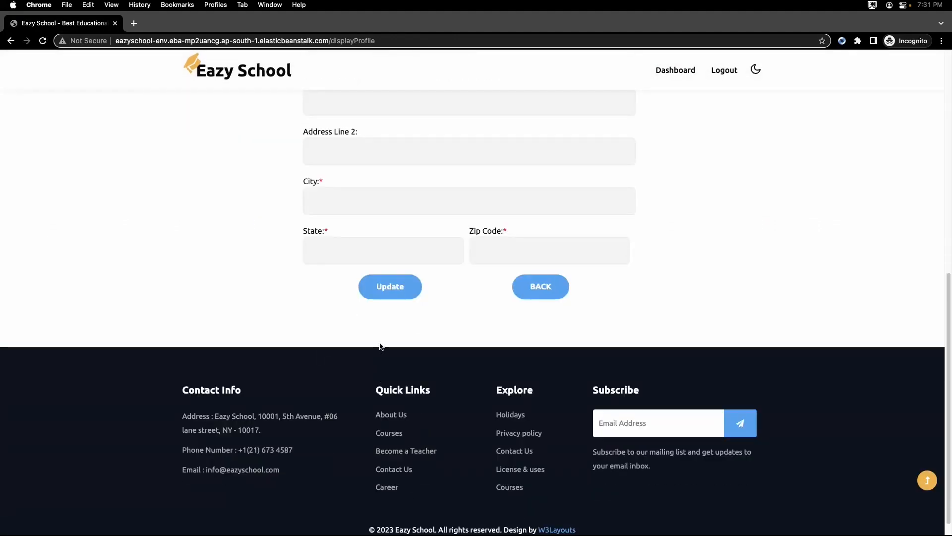
{"action": "left_click", "coordinate": [532, 290]}
Look through the open contact messages and return to the dashboard.
{"action": "left_click", "coordinate": [404, 316]}
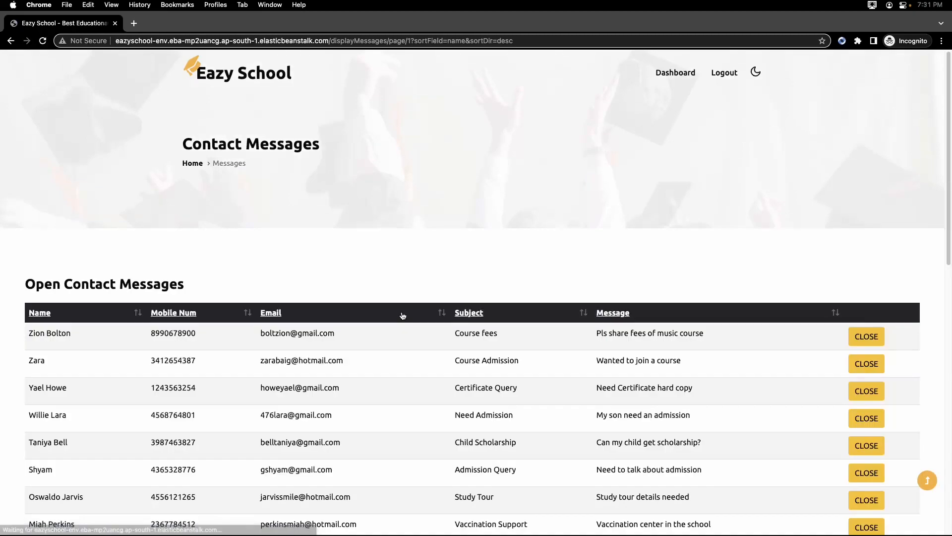
{"action": "scroll", "coordinate": [359, 260], "scroll_direction": "down", "scroll_amount": 3}
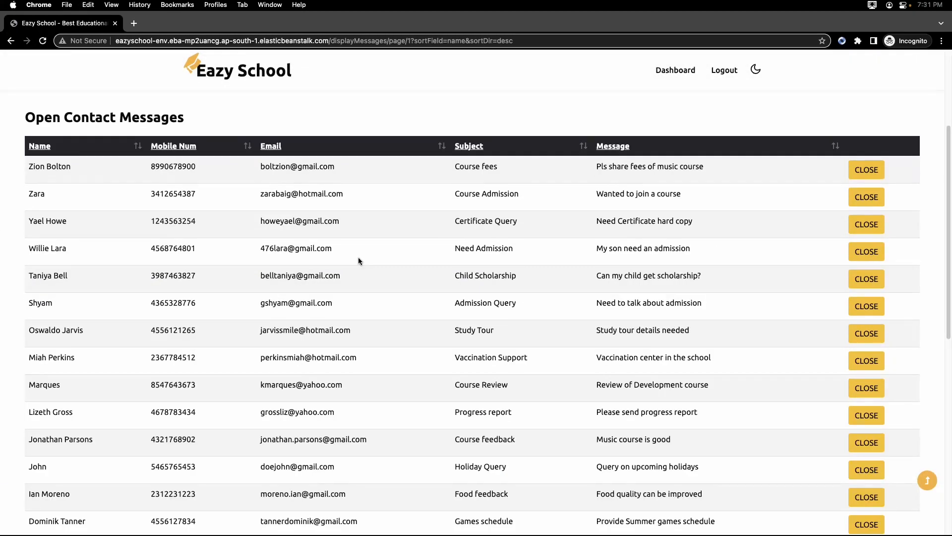
{"action": "scroll", "coordinate": [358, 257], "scroll_direction": "down", "scroll_amount": 5}
{"action": "left_click", "coordinate": [467, 488]}
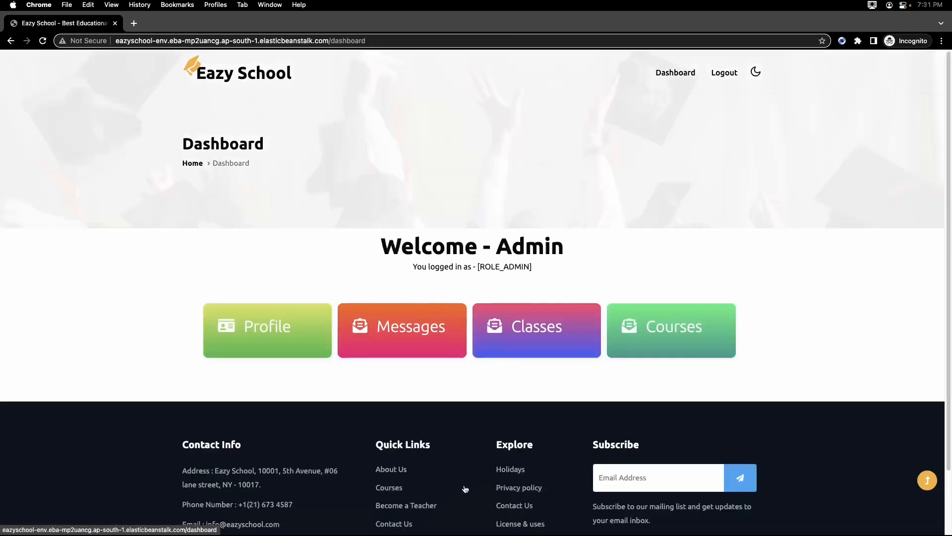
Create a new class named First Class in the Eazy School class details.
{"action": "left_click", "coordinate": [514, 340]}
{"action": "left_click", "coordinate": [655, 267]}
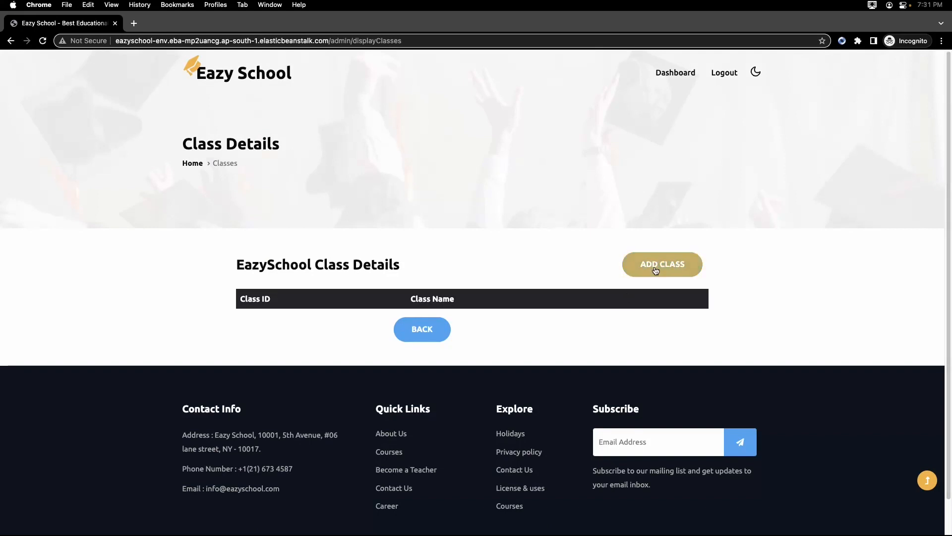
{"action": "type", "text": "First"}
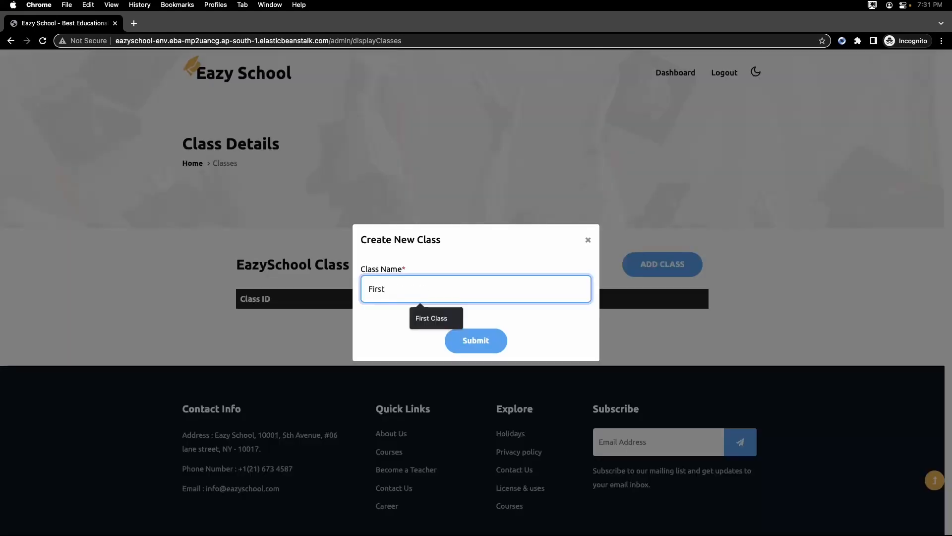
{"action": "type", "text": " Class"}
{"action": "key", "text": "Return"}
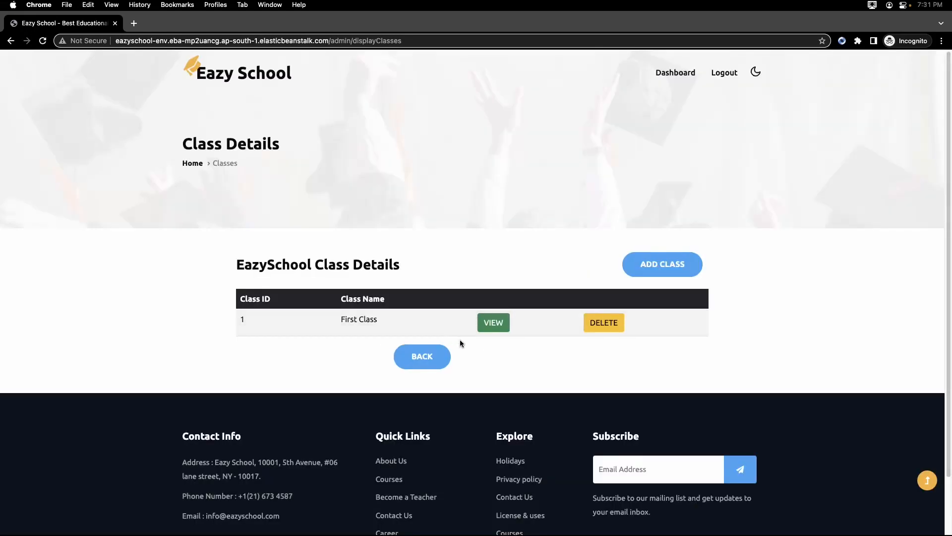
View the student details of First Class and go back to the dashboard.
{"action": "left_click", "coordinate": [496, 325]}
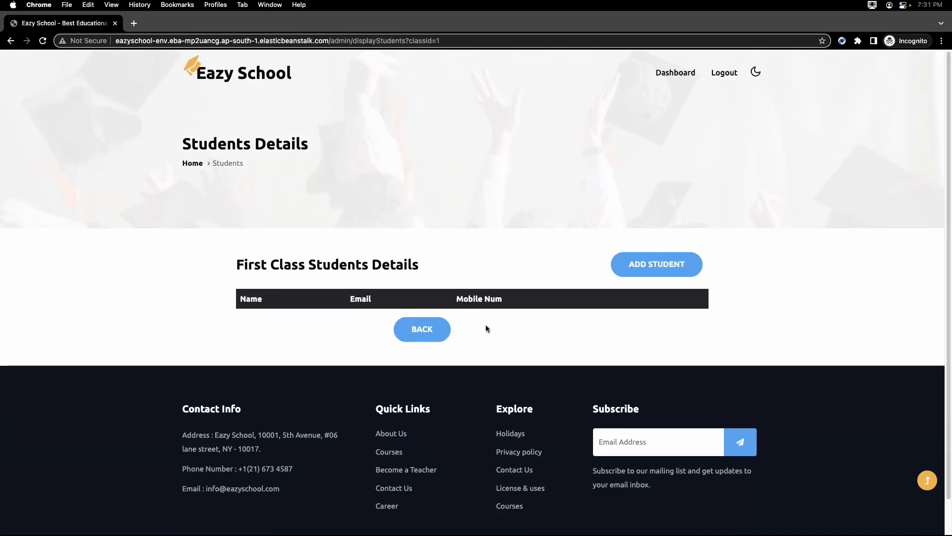
{"action": "left_click", "coordinate": [422, 330]}
{"action": "left_click", "coordinate": [421, 356]}
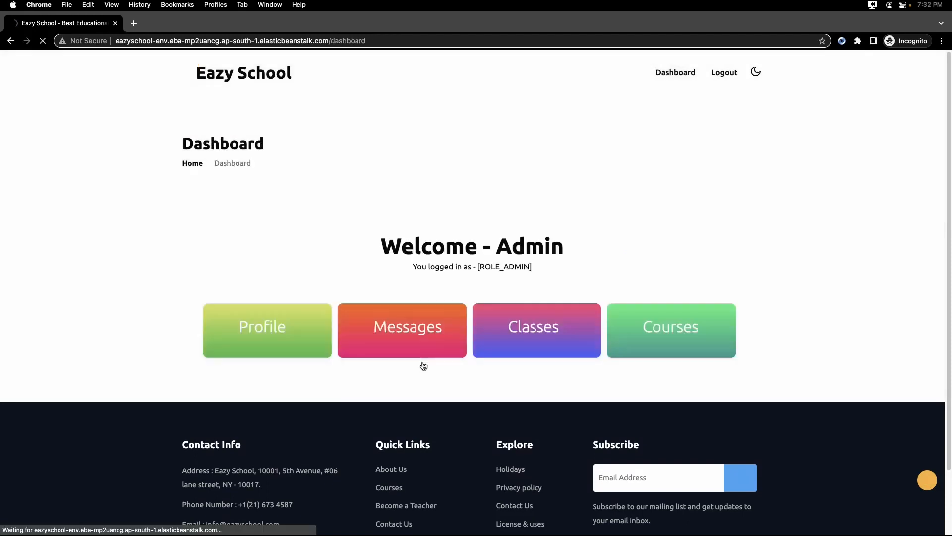
Add a course named Yoga with fees of $ 1000 to the Eazy School course details.
{"action": "left_click", "coordinate": [659, 358]}
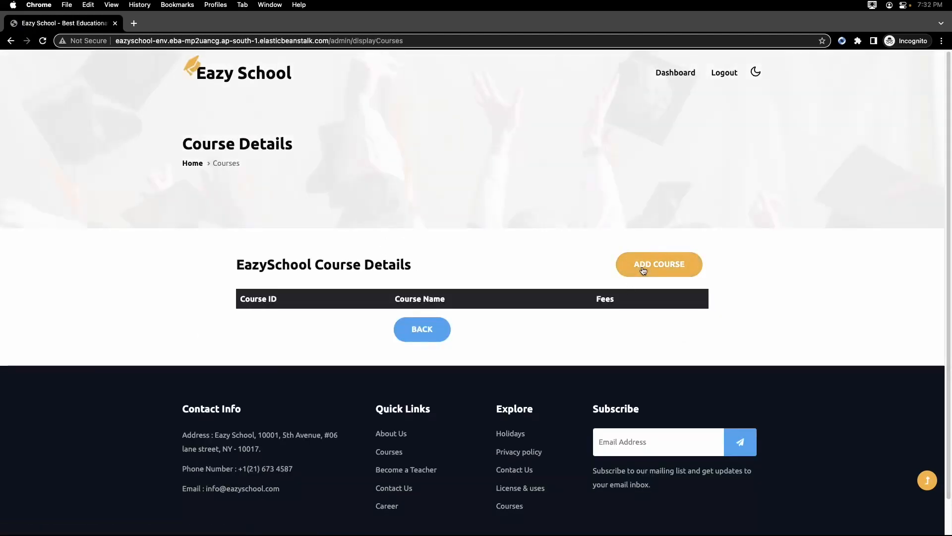
{"action": "left_click", "coordinate": [644, 270]}
{"action": "left_click", "coordinate": [469, 269]}
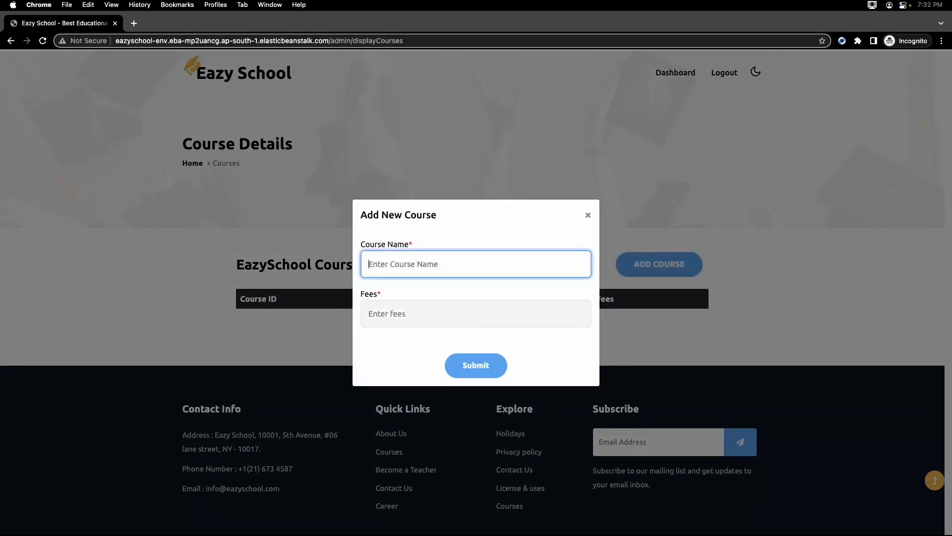
{"action": "type", "text": "Yoga"}
{"action": "key", "text": "Tab"}
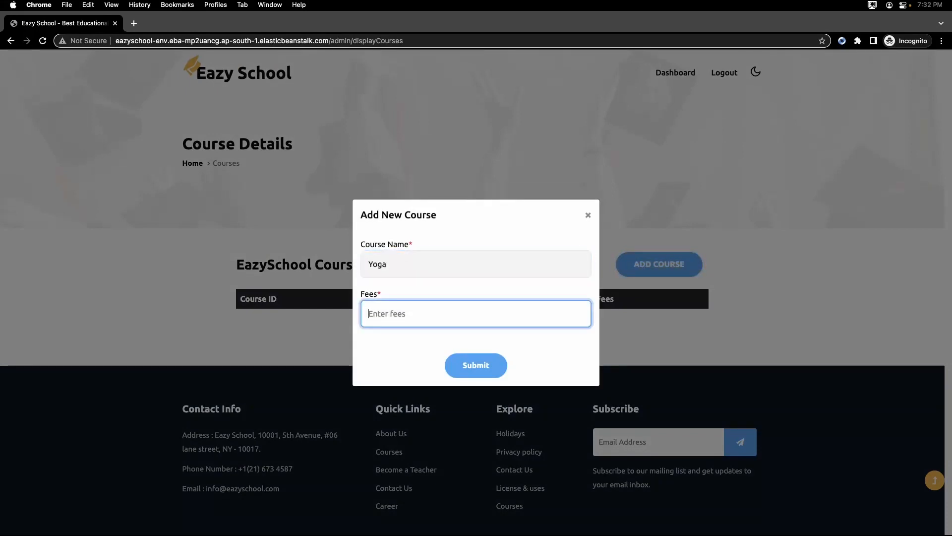
{"action": "type", "text": "$ 1000"}
{"action": "left_click", "coordinate": [491, 359]}
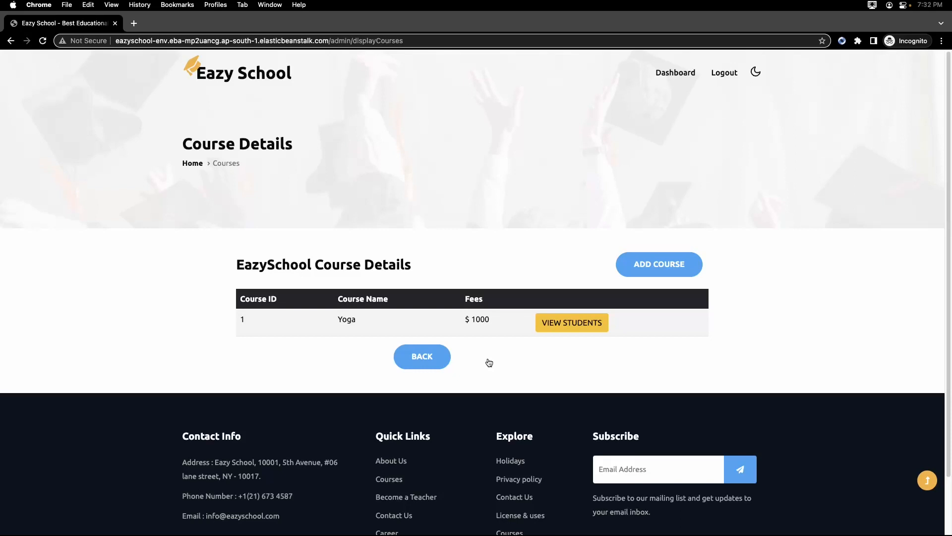
Log out and start a new user registration, filling in the student's full name and mobile number.
{"action": "left_click", "coordinate": [724, 72]}
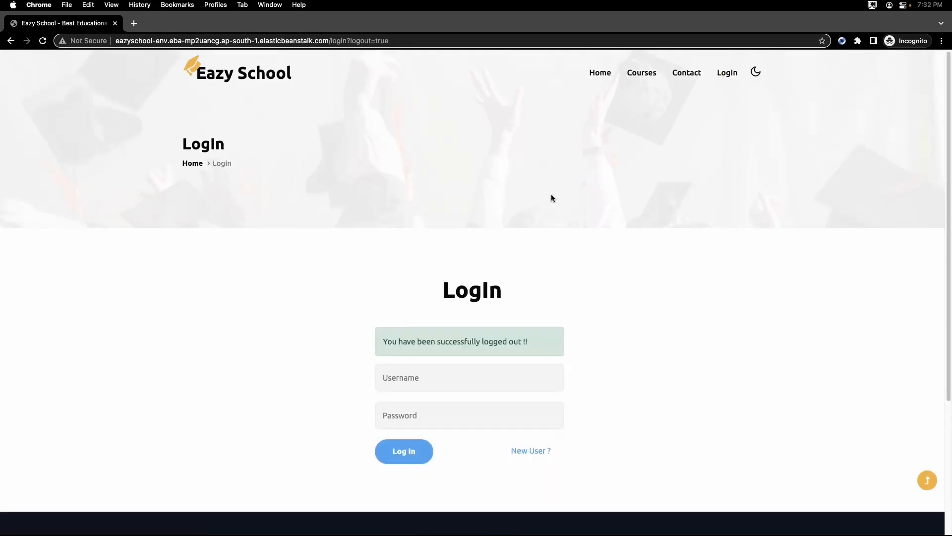
{"action": "left_click", "coordinate": [536, 455]}
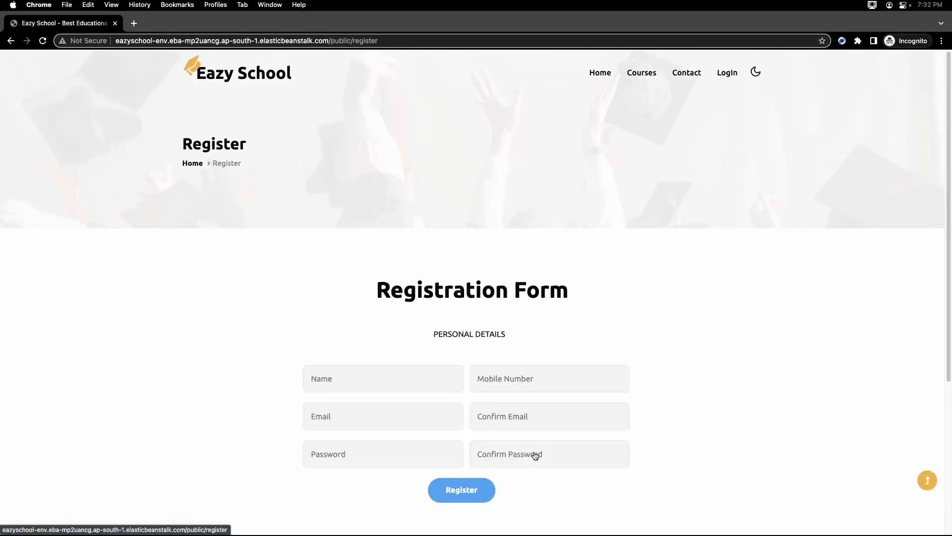
{"action": "left_click", "coordinate": [424, 383]}
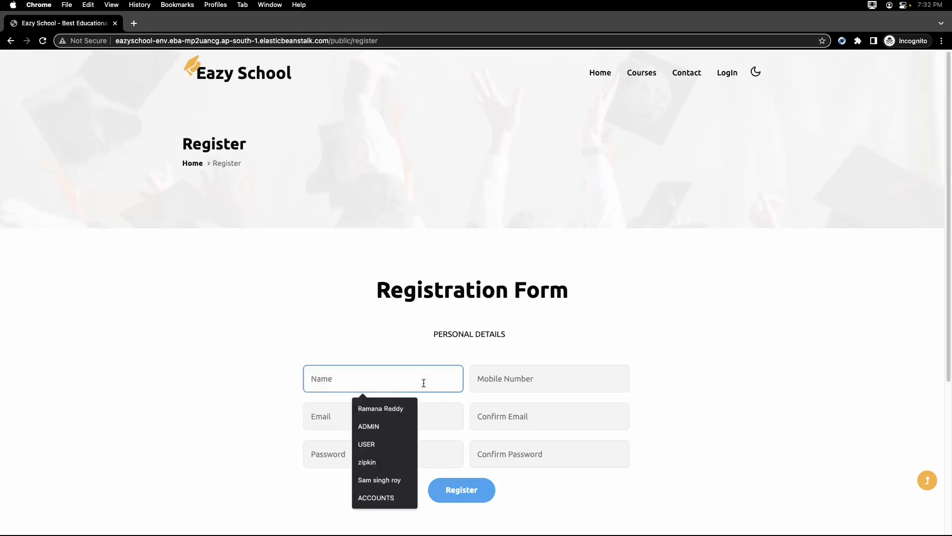
{"action": "type", "text": "John Doe"}
{"action": "key", "text": "Tab"}
{"action": "type", "text": "3232323223"}
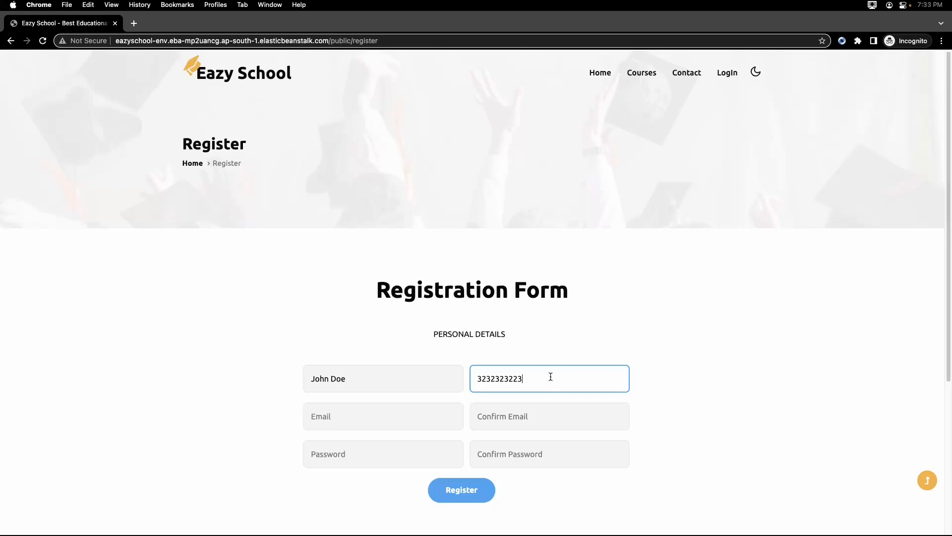
Try to register with a mobile number shortened by three digits and blank email and password fields, and review the validation messages.
{"action": "key", "text": "BackSpace"}
{"action": "key", "text": "BackSpace"}
{"action": "key", "text": "BackSpace"}
{"action": "left_click", "coordinate": [456, 483]}
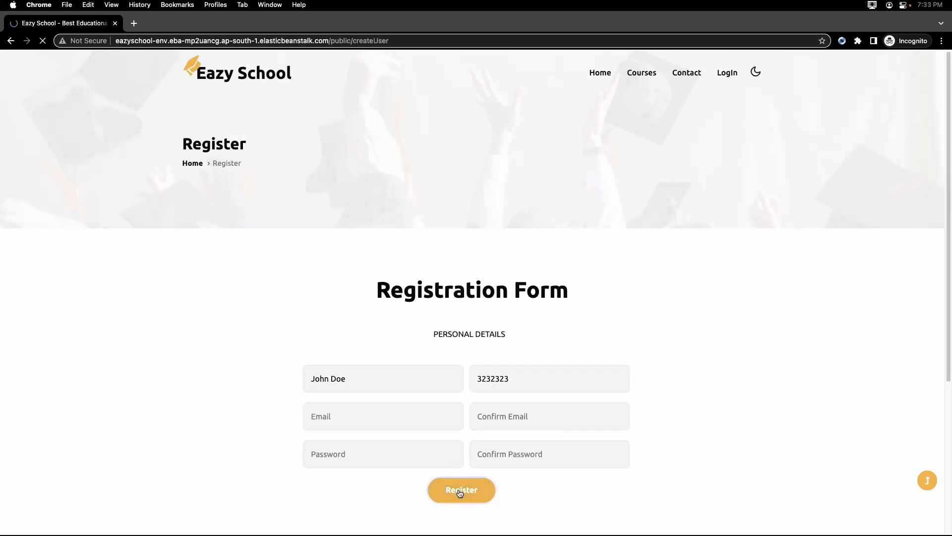
{"action": "scroll", "coordinate": [347, 347], "scroll_direction": "down", "scroll_amount": 2}
{"action": "scroll", "coordinate": [287, 343], "scroll_direction": "down", "scroll_amount": 5}
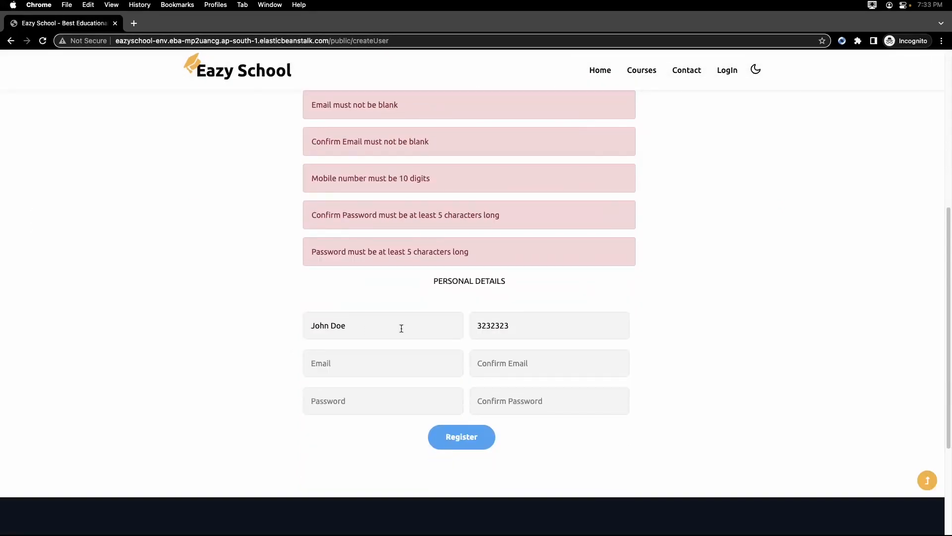
Extend the mobile number by two digits and fill in the student's email address in both email fields.
{"action": "left_click", "coordinate": [525, 326]}
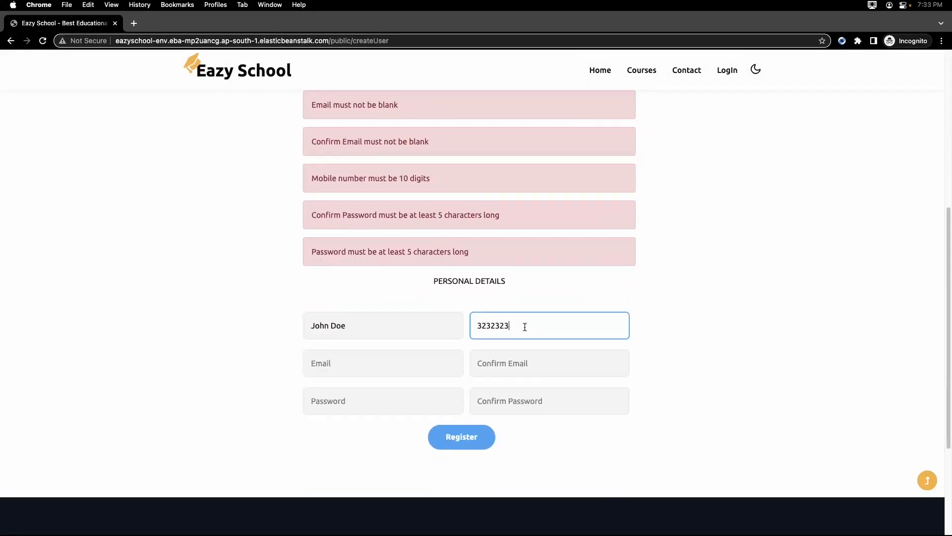
{"action": "type", "text": "33"}
{"action": "left_click", "coordinate": [377, 365]}
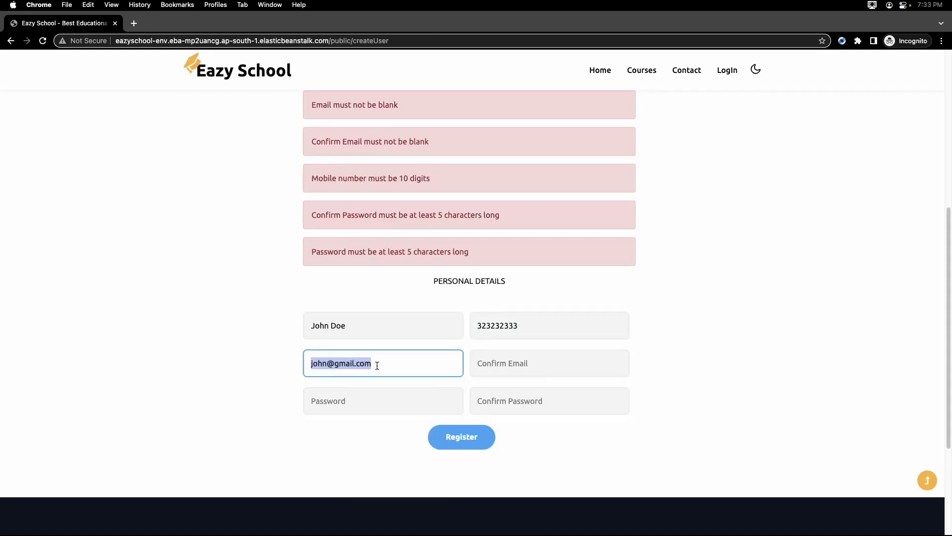
{"action": "left_click", "coordinate": [510, 366]}
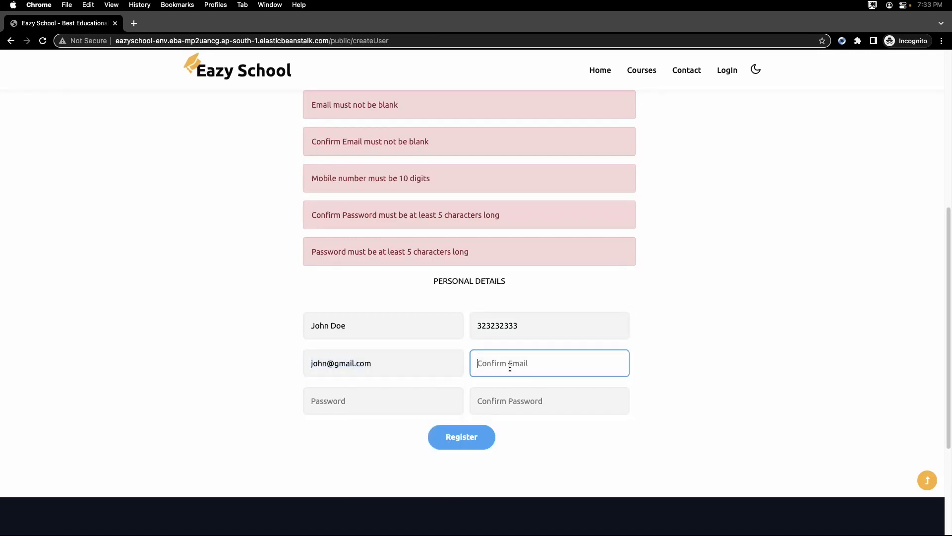
{"action": "key", "text": "Down"}
{"action": "key", "text": "Return"}
Enter and confirm the account password, and try to submit the registration.
{"action": "left_click", "coordinate": [368, 398]}
{"action": "type", "text": "1"}
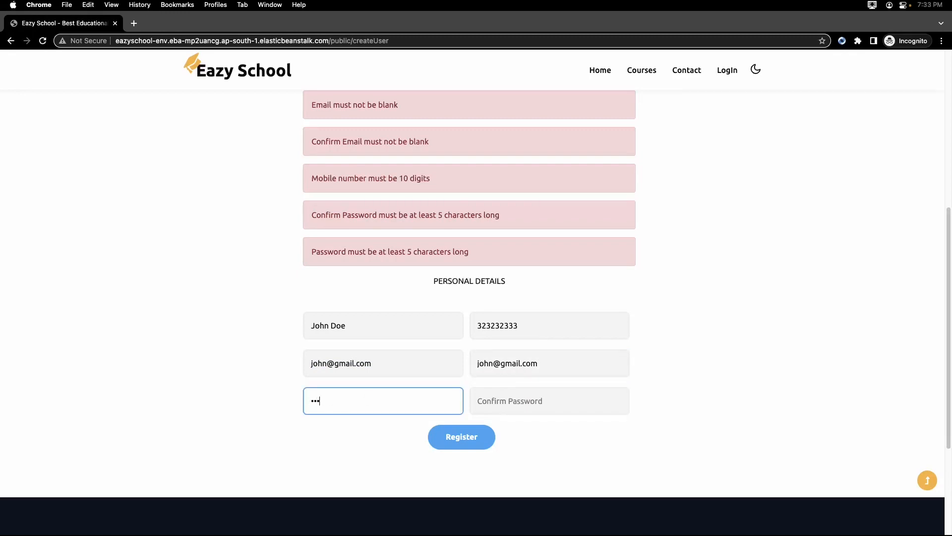
{"action": "type", "text": "•••••••"}
{"action": "key", "text": "Tab"}
{"action": "type", "text": "••"}
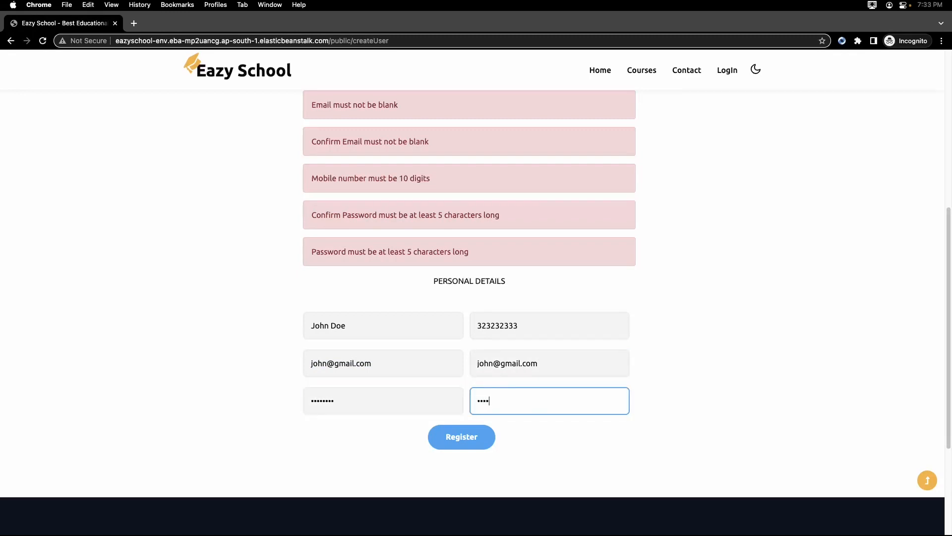
{"action": "type", "text": "••••••"}
{"action": "left_click", "coordinate": [459, 438]}
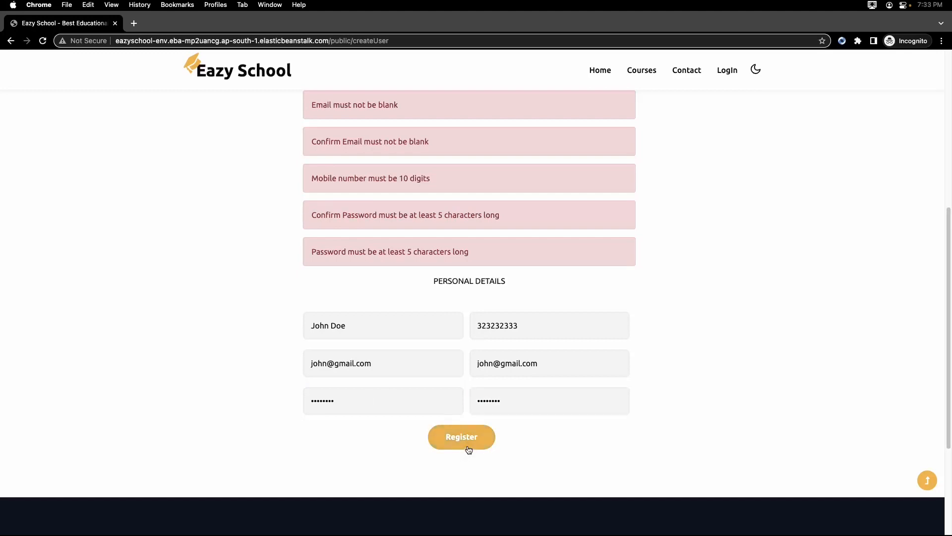
Complete the mobile number to ten digits, re-enter and confirm the account password, and register the student.
{"action": "scroll", "coordinate": [277, 351], "scroll_direction": "down", "scroll_amount": 1}
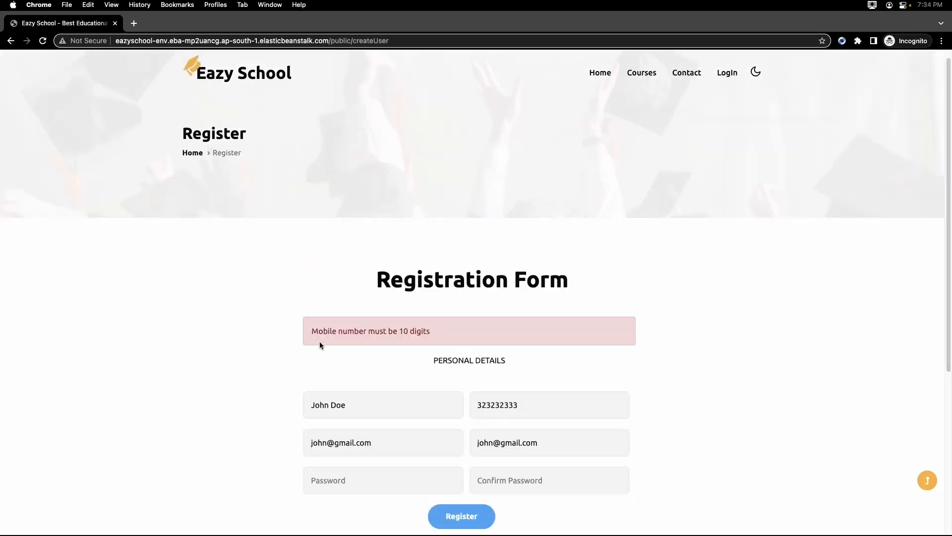
{"action": "left_click", "coordinate": [535, 403]}
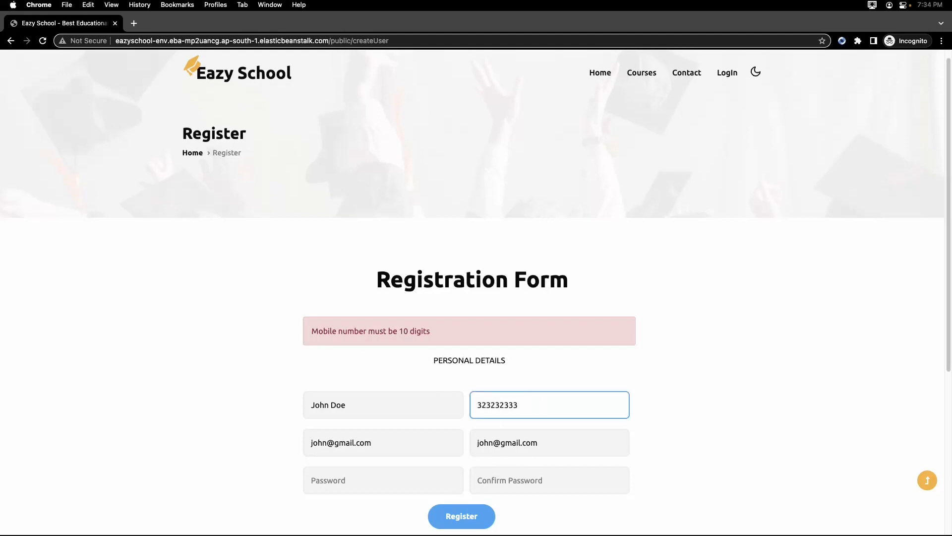
{"action": "left_click", "coordinate": [394, 478]}
{"action": "type", "text": "•"}
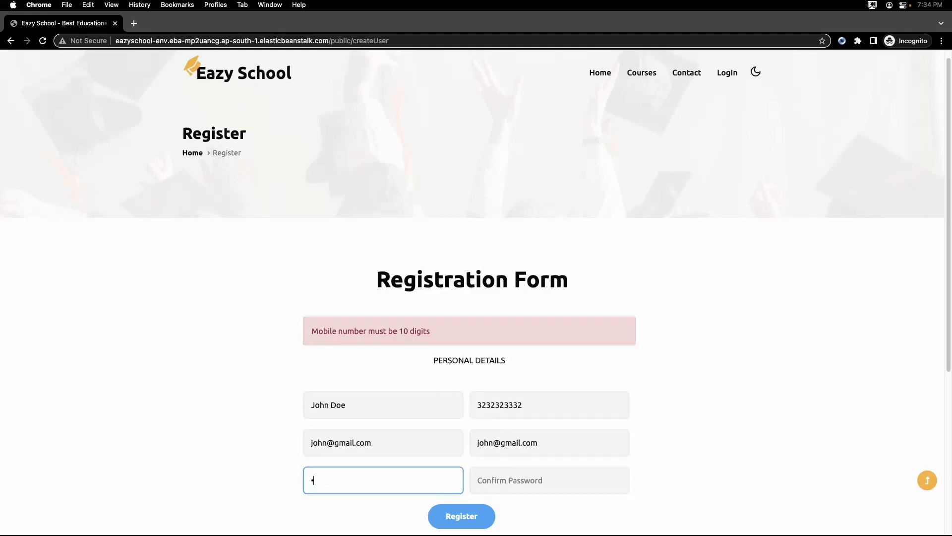
{"action": "type", "text": "•••••••"}
{"action": "key", "text": "Tab"}
{"action": "type", "text": "••••••••"}
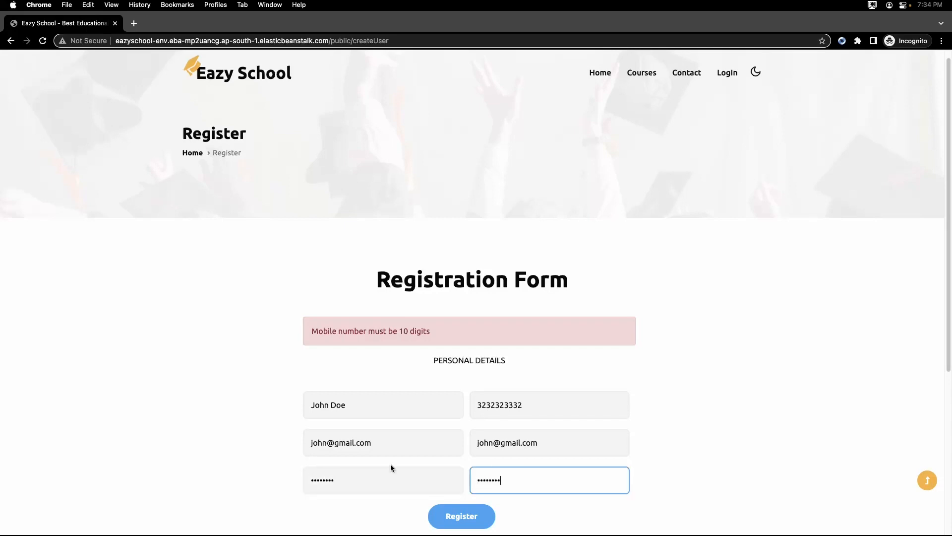
{"action": "scroll", "coordinate": [391, 463], "scroll_direction": "down", "scroll_amount": 5}
{"action": "left_click", "coordinate": [444, 448]}
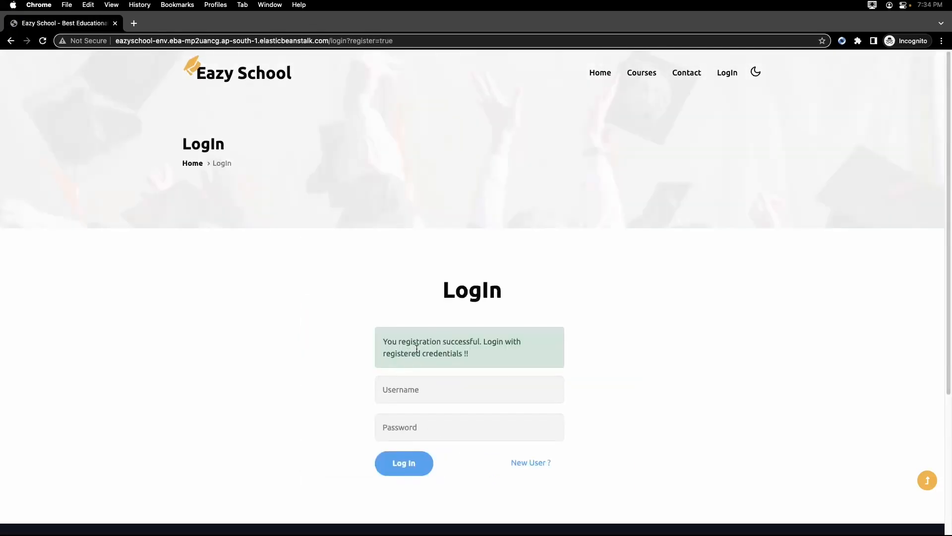
Log in to Eazy School with the admin's username and password.
{"action": "left_click", "coordinate": [720, 77]}
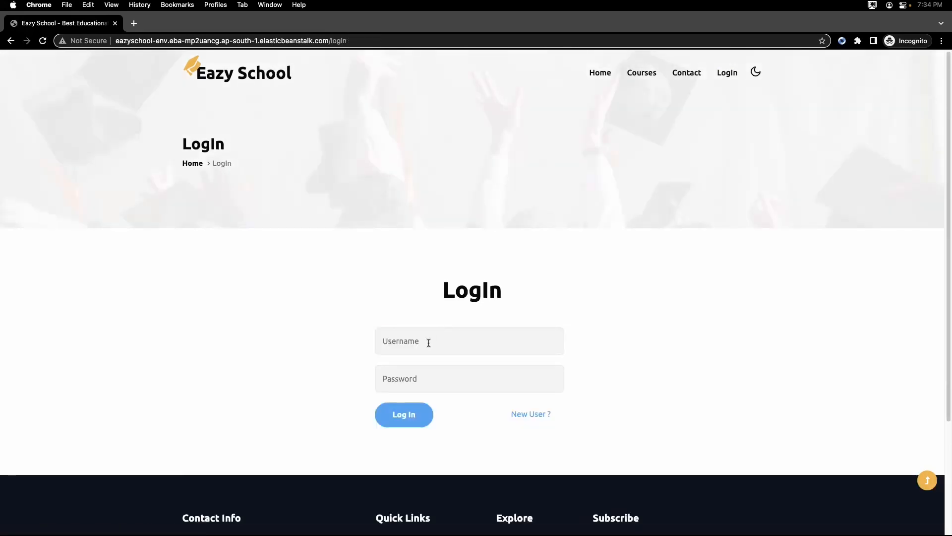
{"action": "left_click", "coordinate": [428, 341]}
{"action": "left_click", "coordinate": [449, 371]}
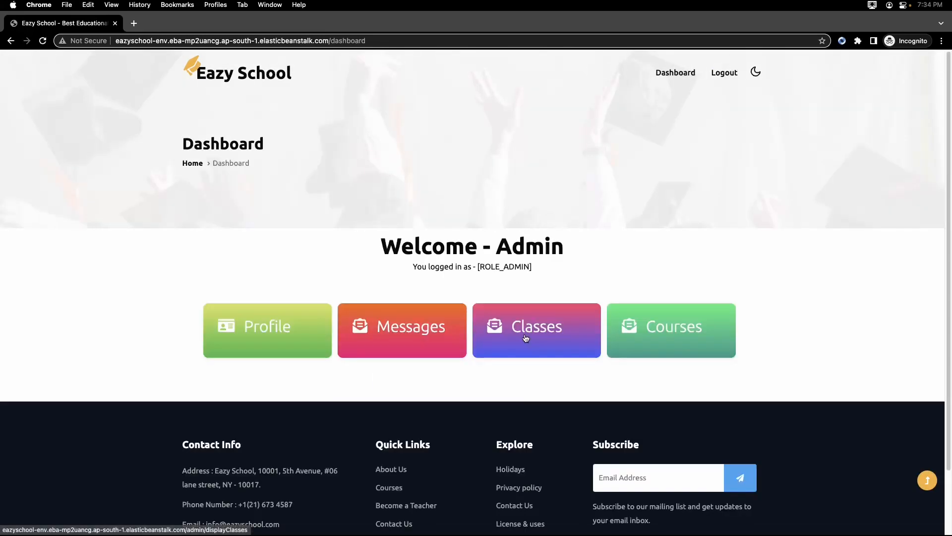
Add the registered student to First Class using the student's email address.
{"action": "left_click", "coordinate": [525, 336]}
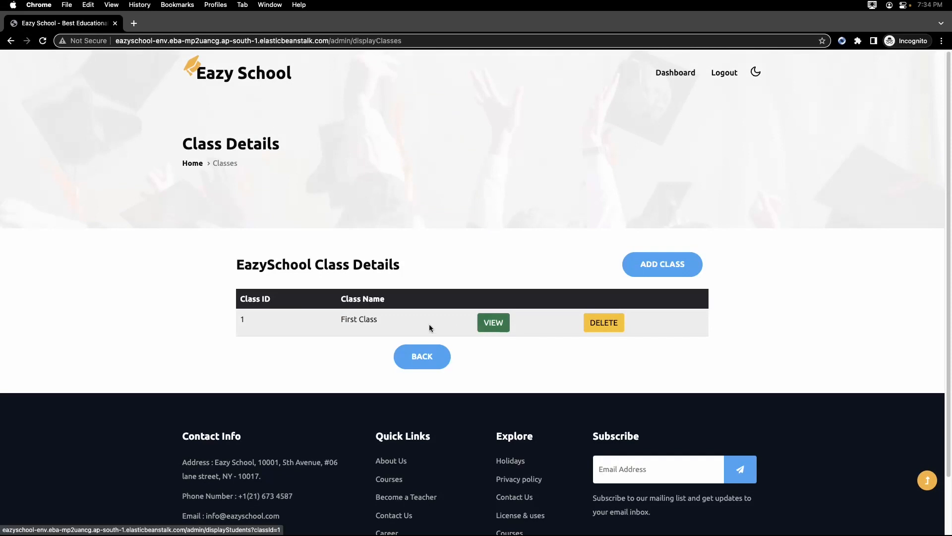
{"action": "left_click", "coordinate": [488, 327]}
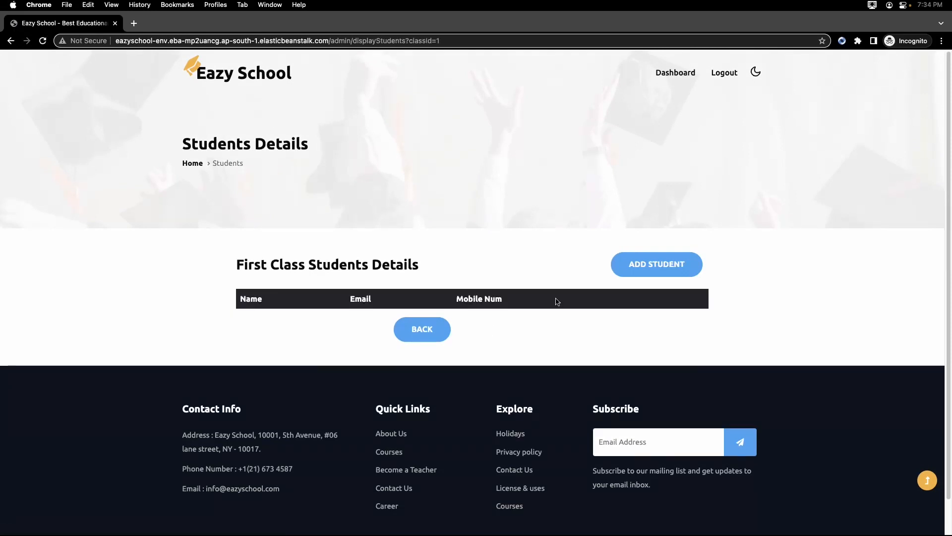
{"action": "left_click", "coordinate": [640, 263]}
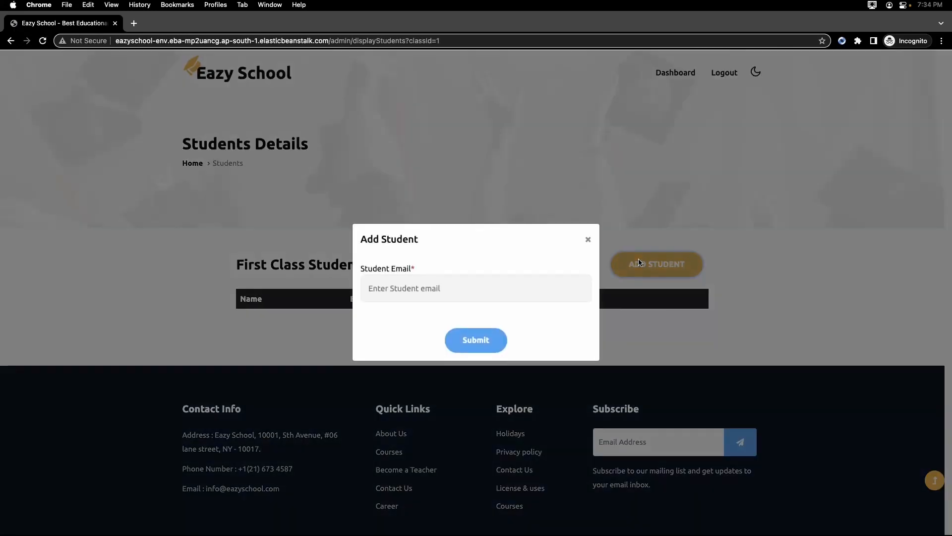
{"action": "left_click", "coordinate": [468, 287]}
{"action": "type", "text": "j"}
{"action": "key", "text": "BackSpace"}
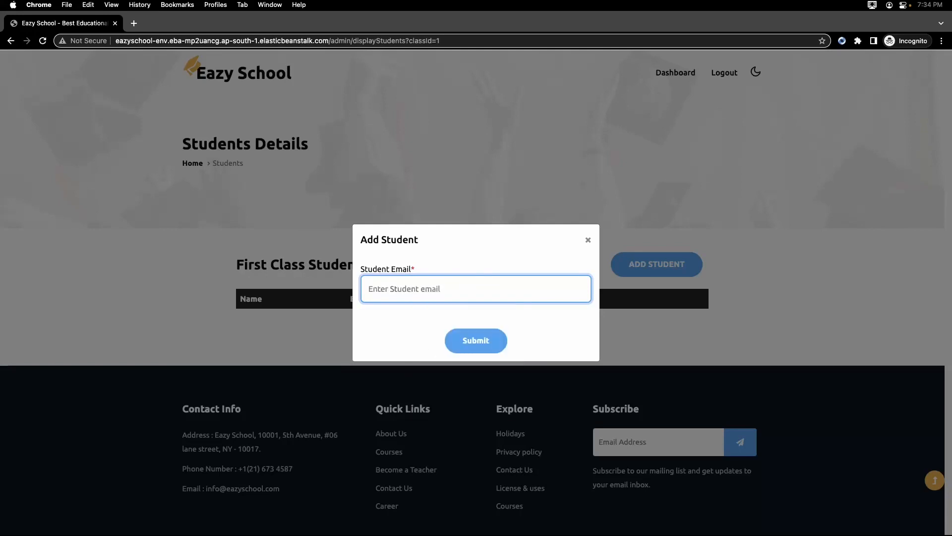
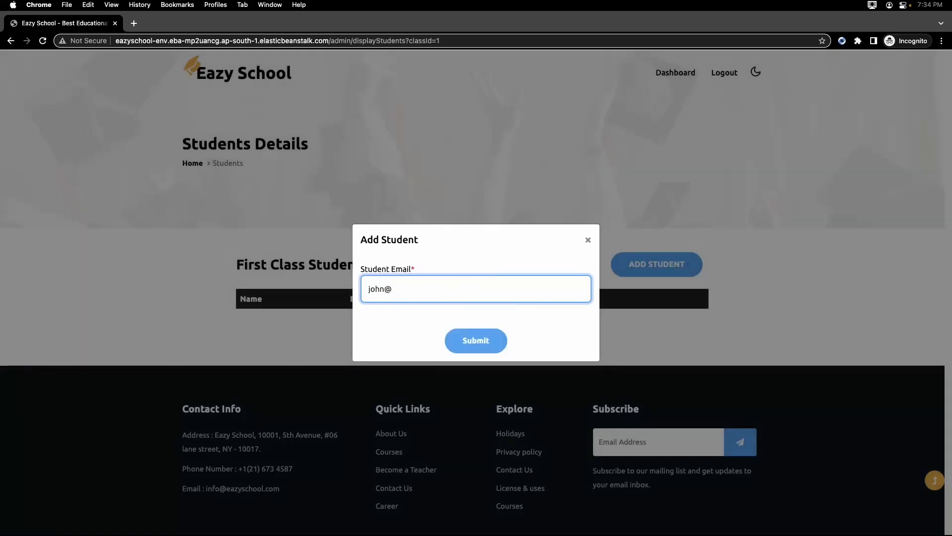
{"action": "left_click", "coordinate": [484, 341]}
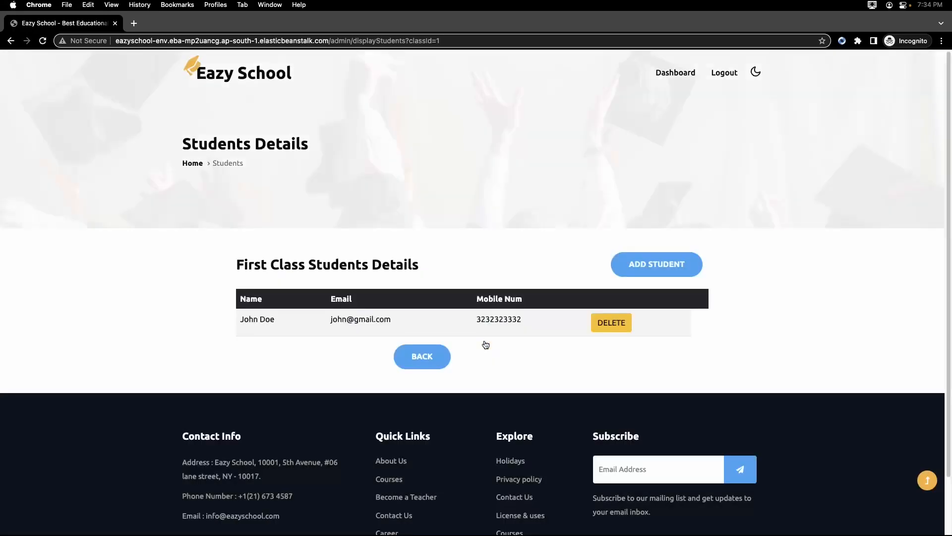
Return to the dashboard and open the student list of the Yoga course.
{"action": "left_click", "coordinate": [416, 356]}
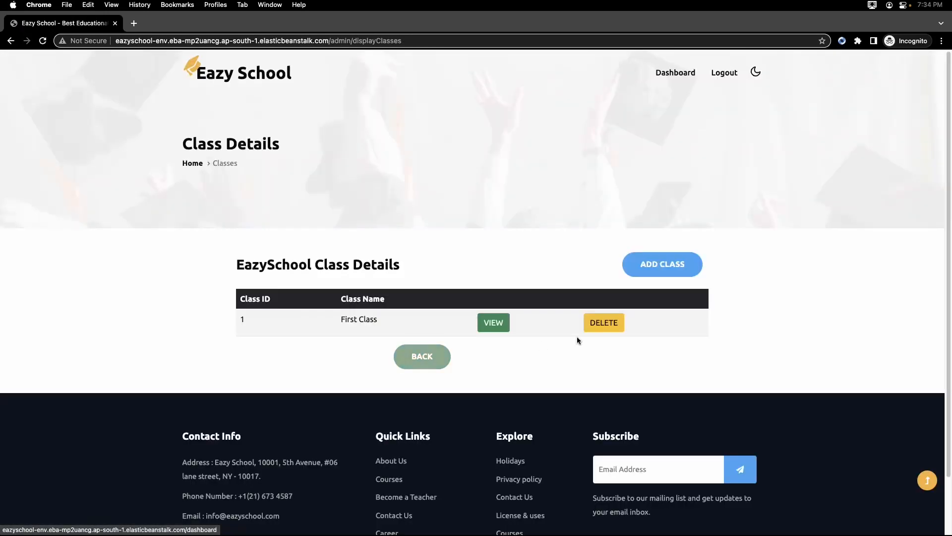
{"action": "left_click", "coordinate": [424, 358]}
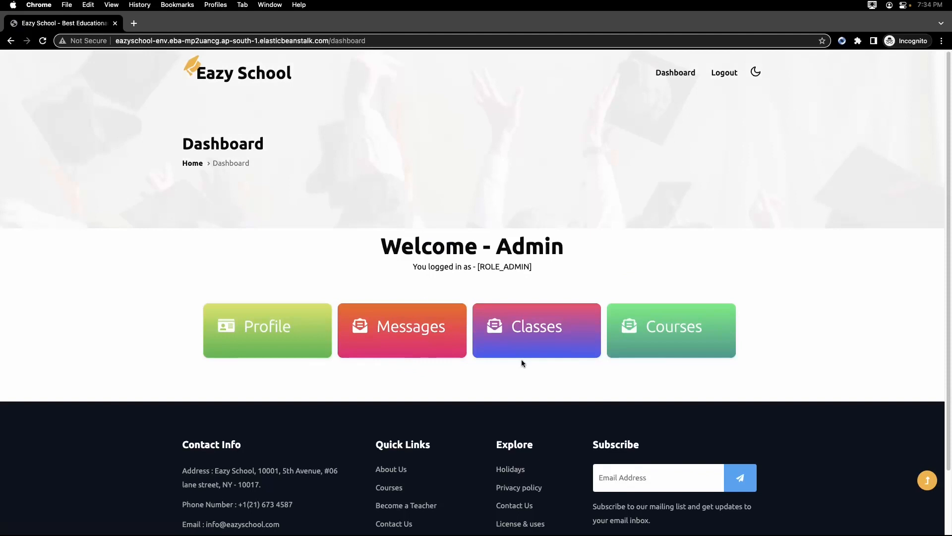
{"action": "left_click", "coordinate": [668, 341]}
{"action": "left_click", "coordinate": [583, 326]}
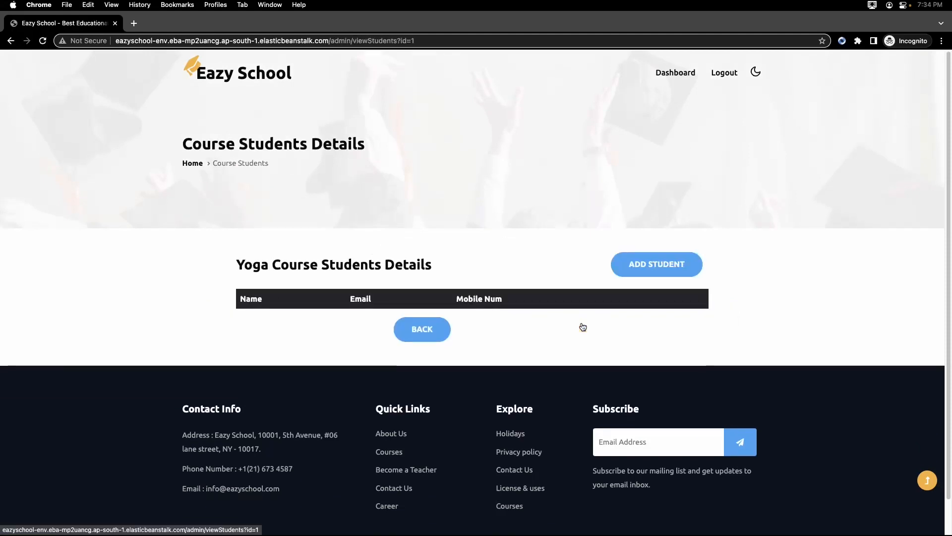
Try to add a student to the Yoga course with an invalid email address that ends in an extra 22.
{"action": "left_click", "coordinate": [627, 273]}
{"action": "left_click", "coordinate": [487, 289]}
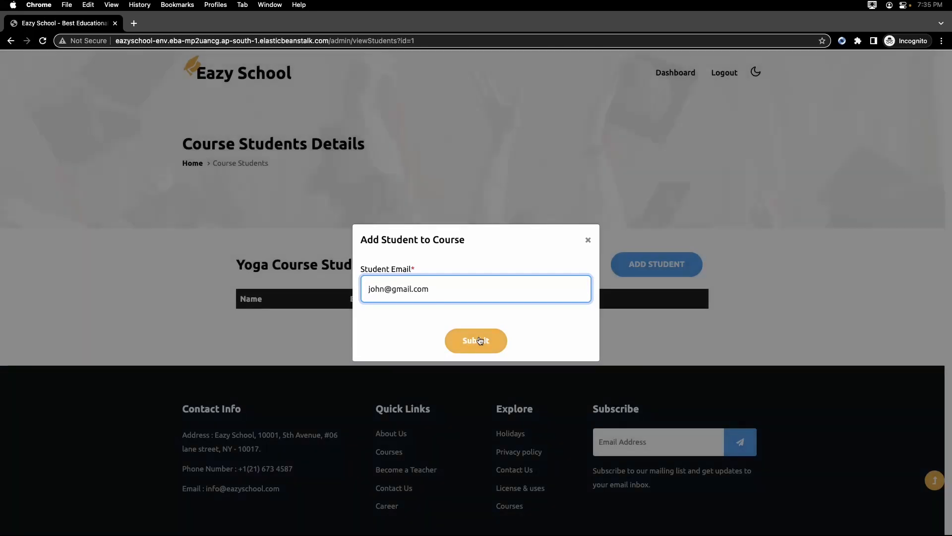
{"action": "left_click", "coordinate": [474, 340]}
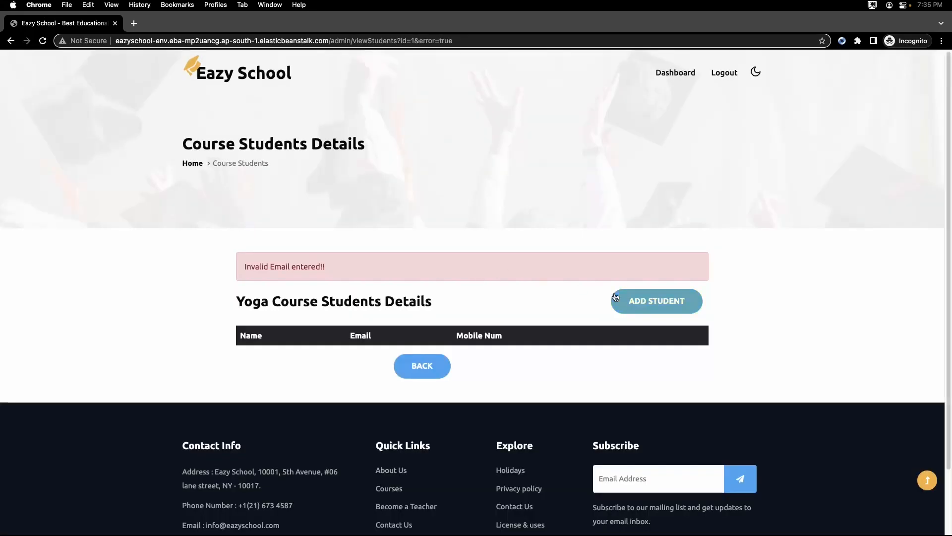
Add the registered student to the Yoga course using the student's valid email address.
{"action": "left_click", "coordinate": [651, 301]}
{"action": "left_click", "coordinate": [515, 281]}
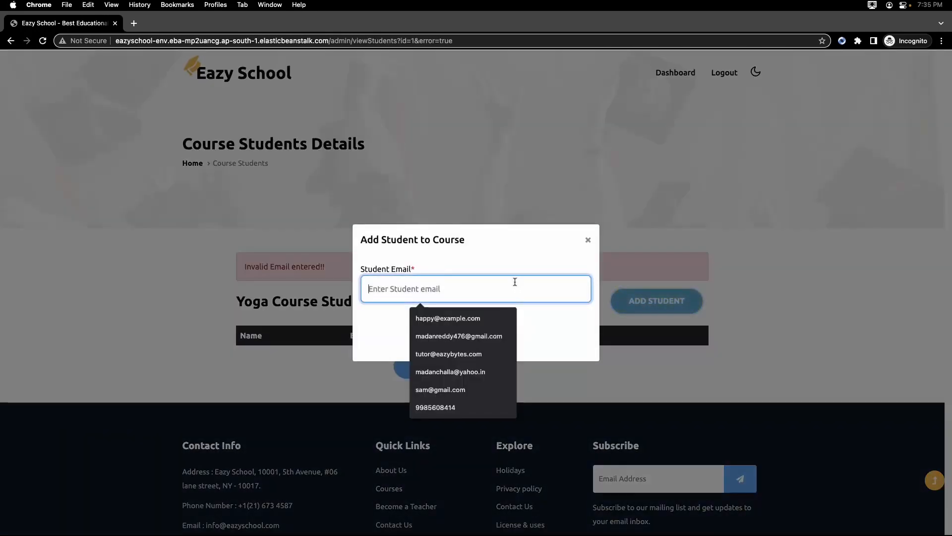
{"action": "key", "text": "super+v"}
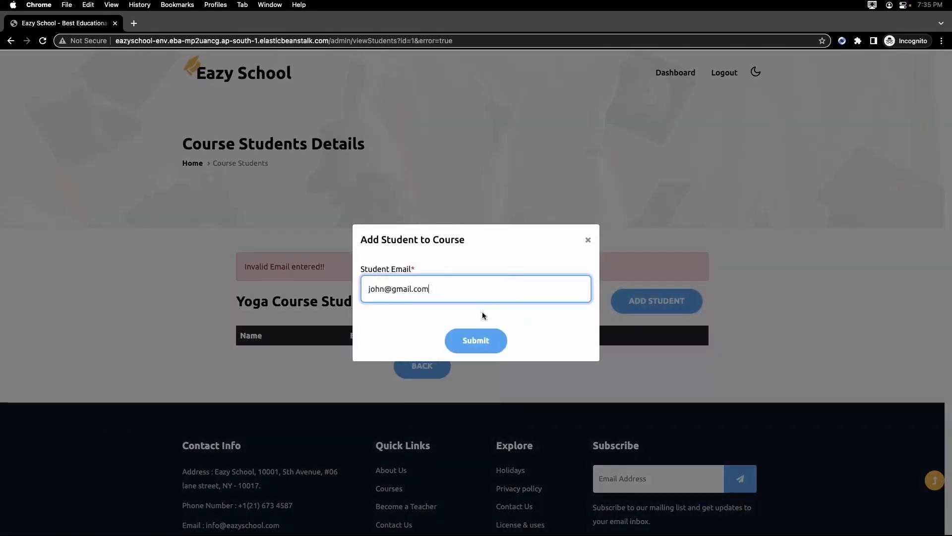
{"action": "left_click", "coordinate": [473, 340]}
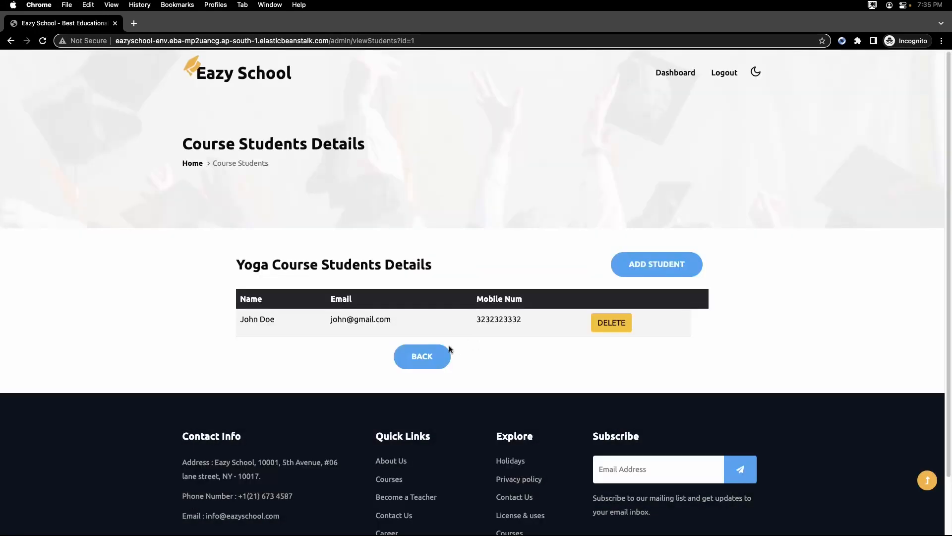
Return to the admin dashboard and review the open contact messages and their pagination.
{"action": "left_click", "coordinate": [422, 363]}
{"action": "left_click", "coordinate": [422, 354]}
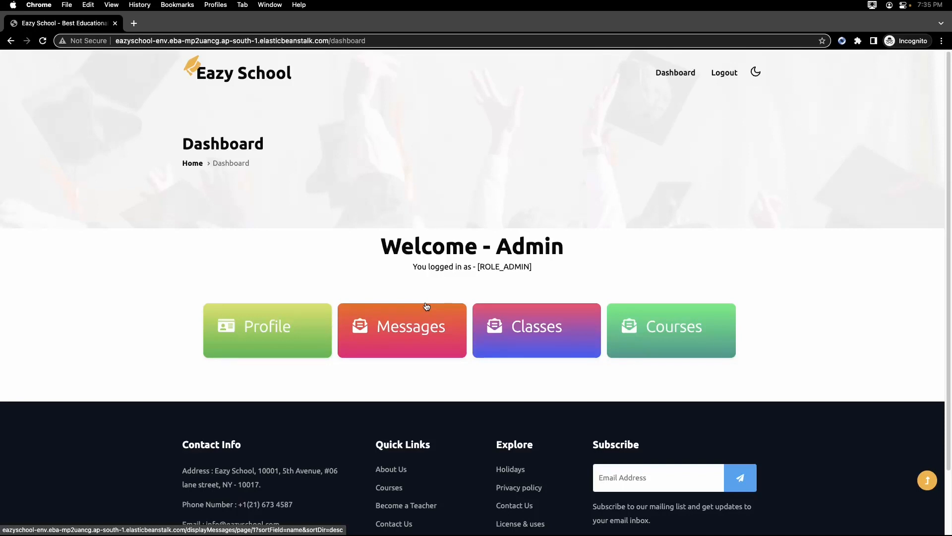
{"action": "left_click", "coordinate": [391, 332]}
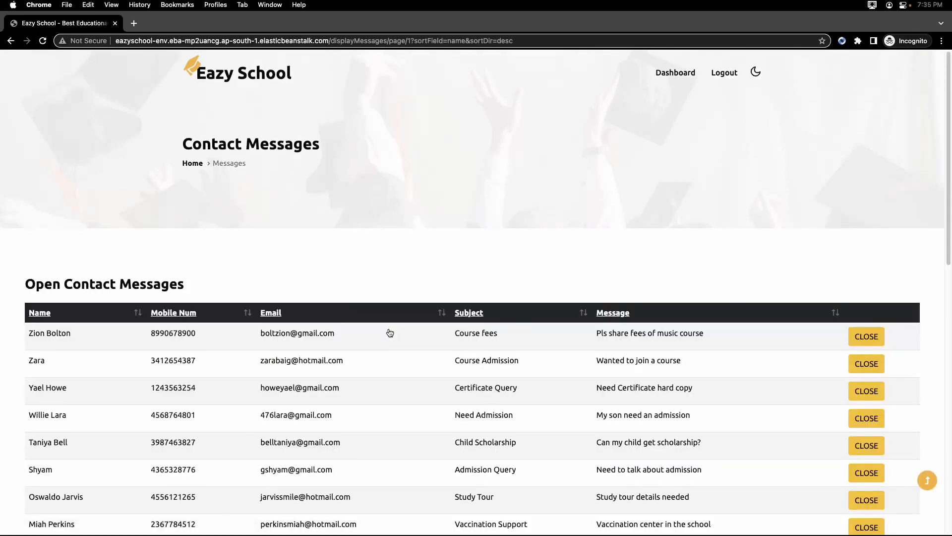
{"action": "scroll", "coordinate": [365, 267], "scroll_direction": "down", "scroll_amount": 6}
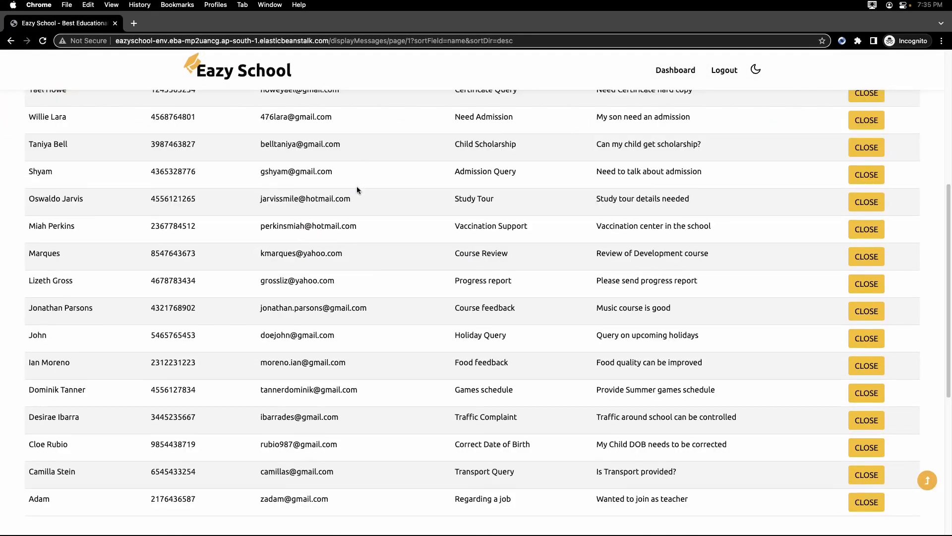
{"action": "scroll", "coordinate": [358, 211], "scroll_direction": "down", "scroll_amount": 3}
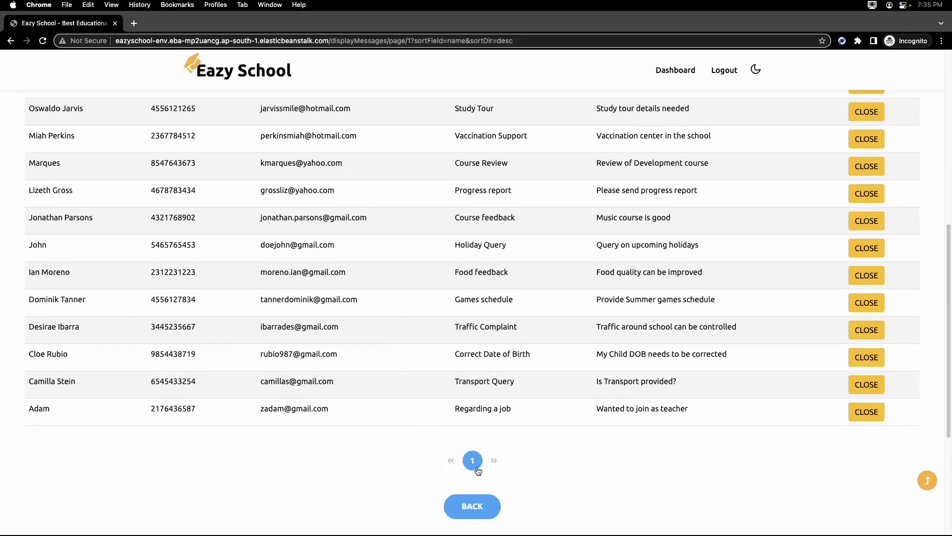
{"action": "scroll", "coordinate": [353, 333], "scroll_direction": "up", "scroll_amount": 1}
{"action": "scroll", "coordinate": [352, 332], "scroll_direction": "up", "scroll_amount": 8}
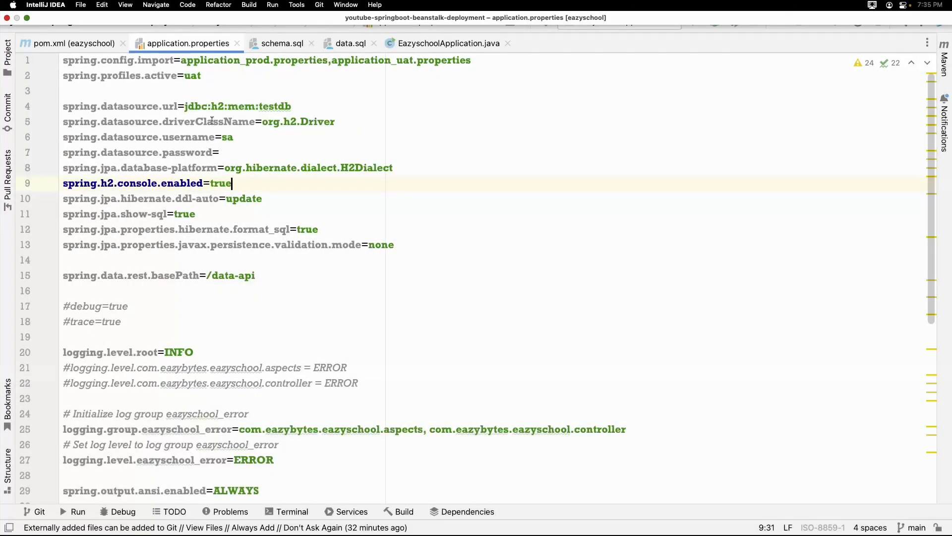
In IntelliJ IDEA, check the active profile and the imported application_uat.properties entry in application.properties.
{"action": "left_click", "coordinate": [213, 76]}
{"action": "double_click", "coordinate": [191, 76]}
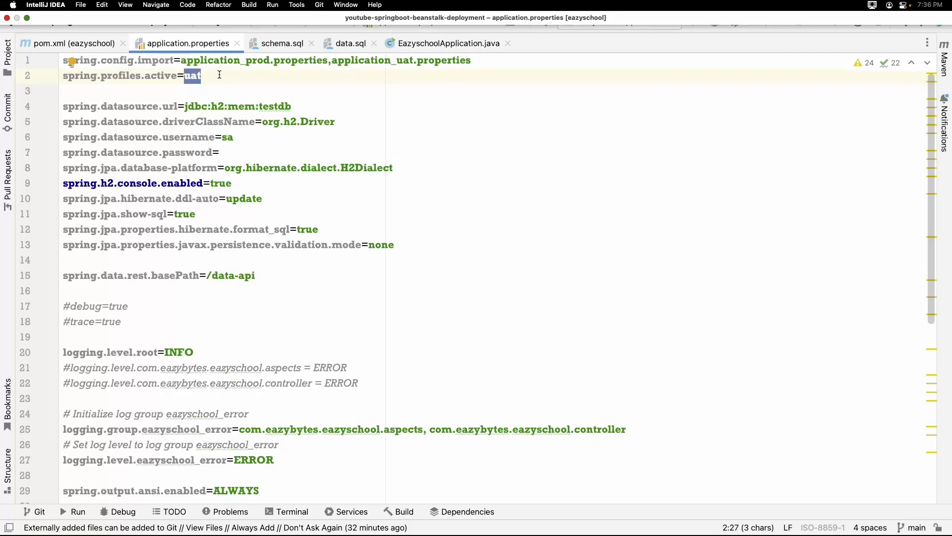
{"action": "left_click", "coordinate": [335, 60]}
{"action": "left_click_drag", "start_coordinate": [336, 60], "coordinate": [470, 60]}
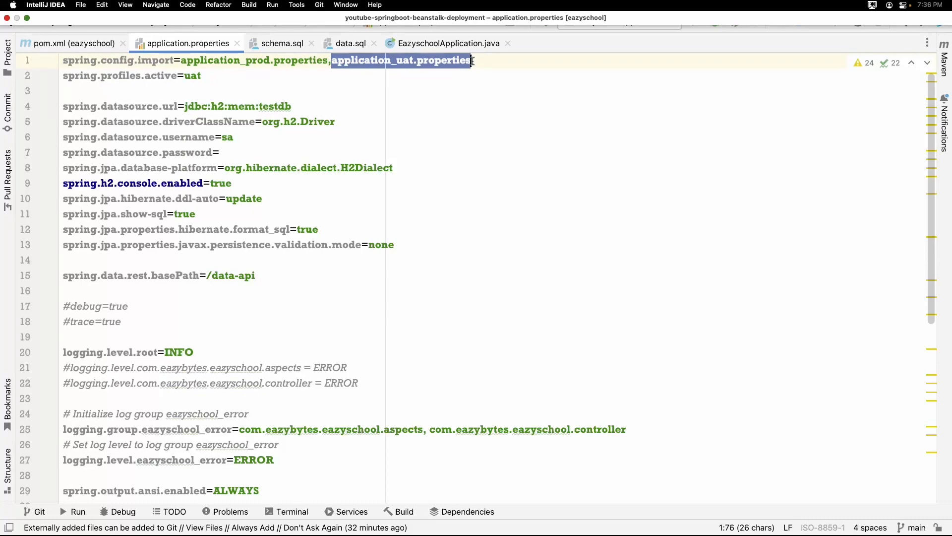
Open application_uat.properties and application_prod.properties from the resources folder and compare their contact page size settings.
{"action": "left_click", "coordinate": [8, 59]}
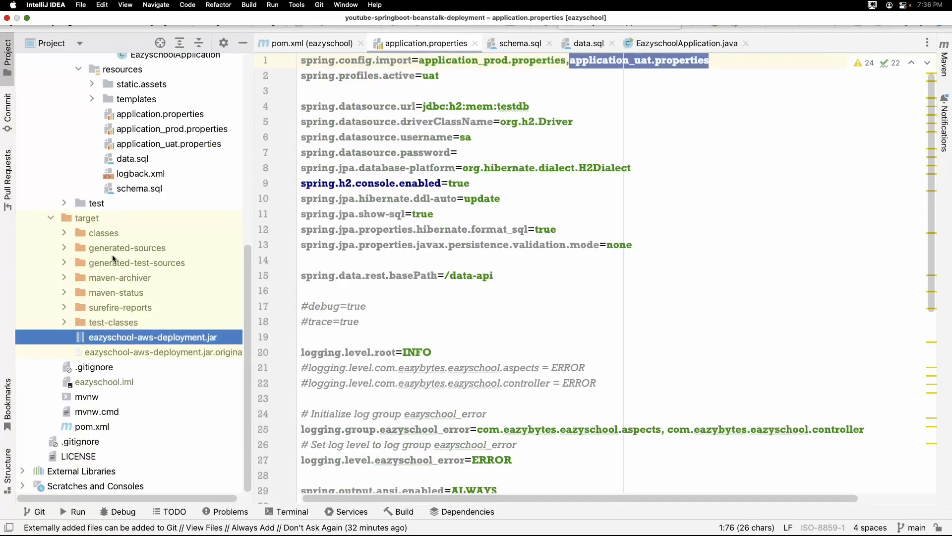
{"action": "double_click", "coordinate": [133, 145]}
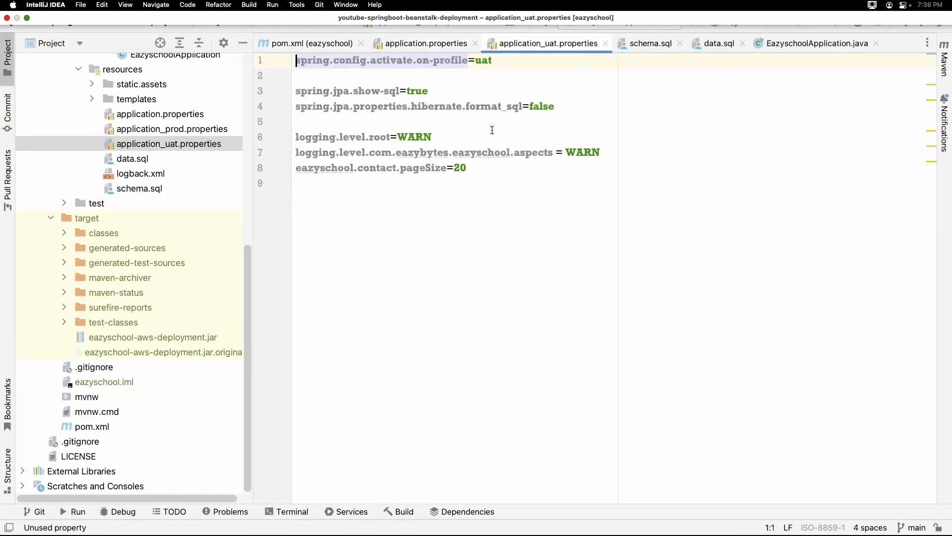
{"action": "double_click", "coordinate": [419, 168]}
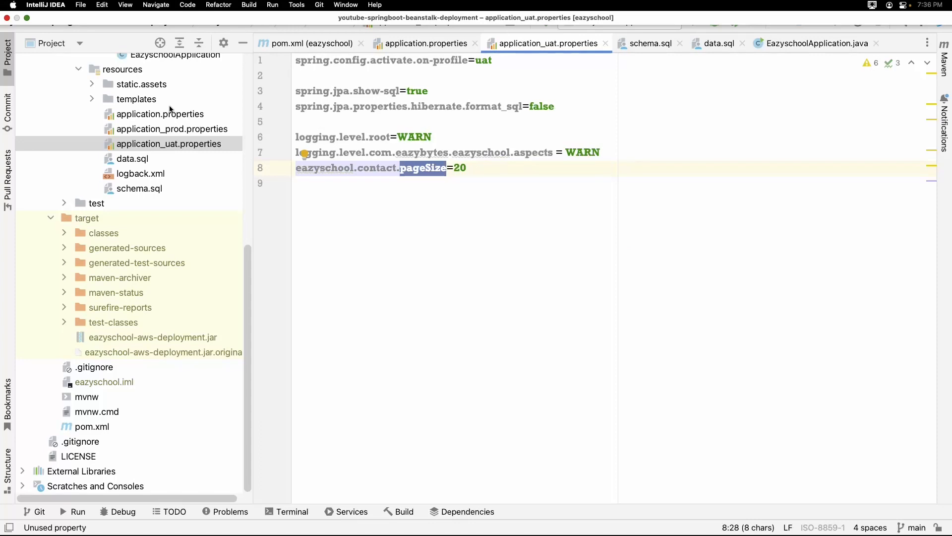
{"action": "double_click", "coordinate": [176, 130]}
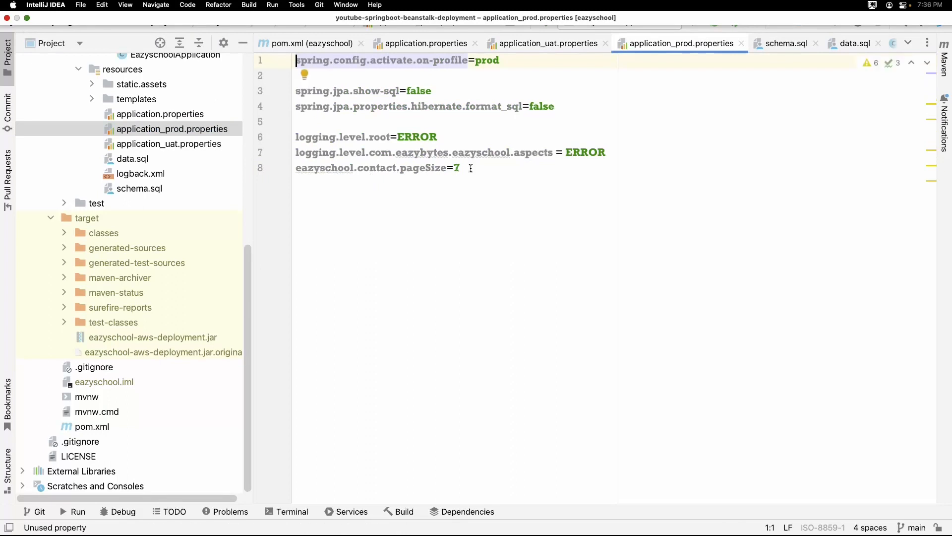
{"action": "left_click", "coordinate": [471, 167]}
Return to application.properties and highlight the value of spring.profiles.active.
{"action": "left_click", "coordinate": [502, 44]}
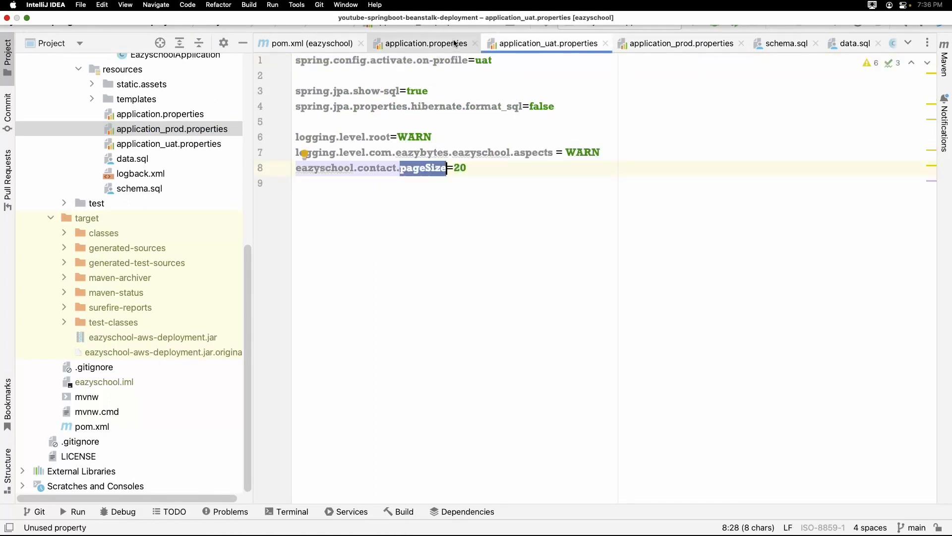
{"action": "left_click", "coordinate": [455, 44]}
{"action": "left_click", "coordinate": [450, 77]}
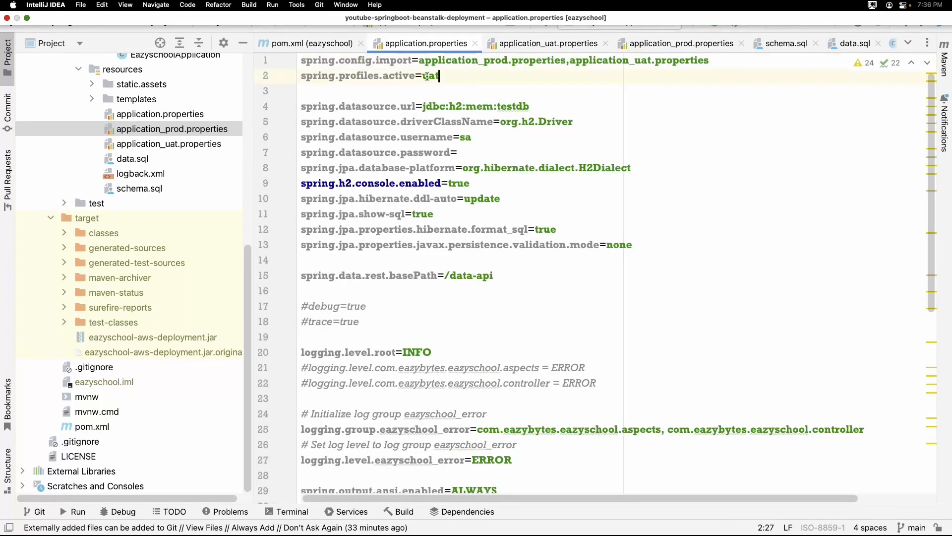
{"action": "double_click", "coordinate": [429, 75]}
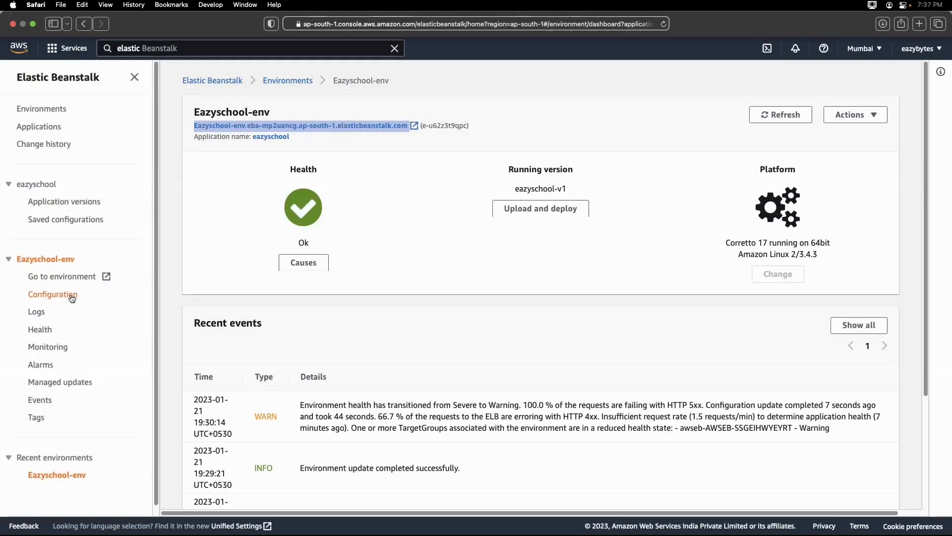
In the Elastic Beanstalk console, edit Eazyschool-env's software configuration and add environment property SPRING_PROFILES_ACTIVE with value prod.
{"action": "left_click", "coordinate": [72, 296]}
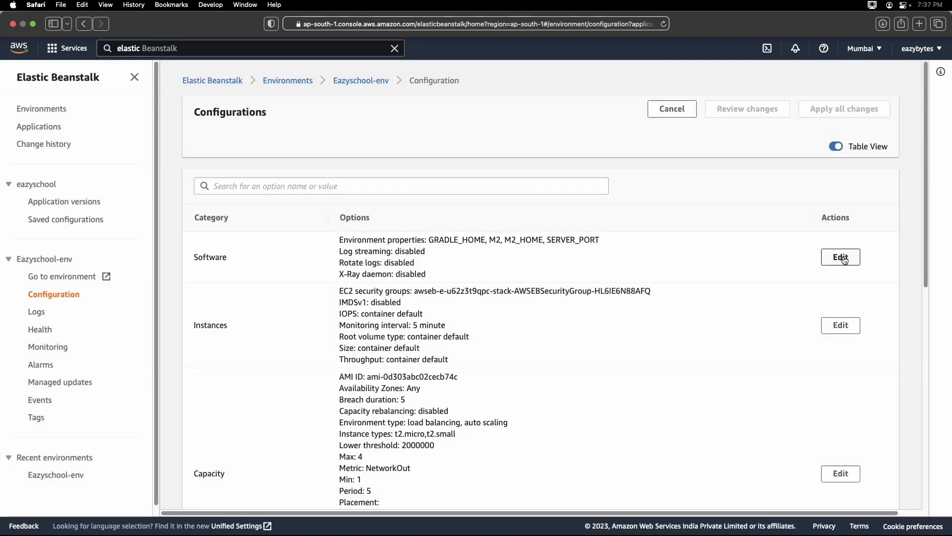
{"action": "left_click", "coordinate": [843, 259]}
{"action": "scroll", "coordinate": [504, 293], "scroll_direction": "down", "scroll_amount": 8}
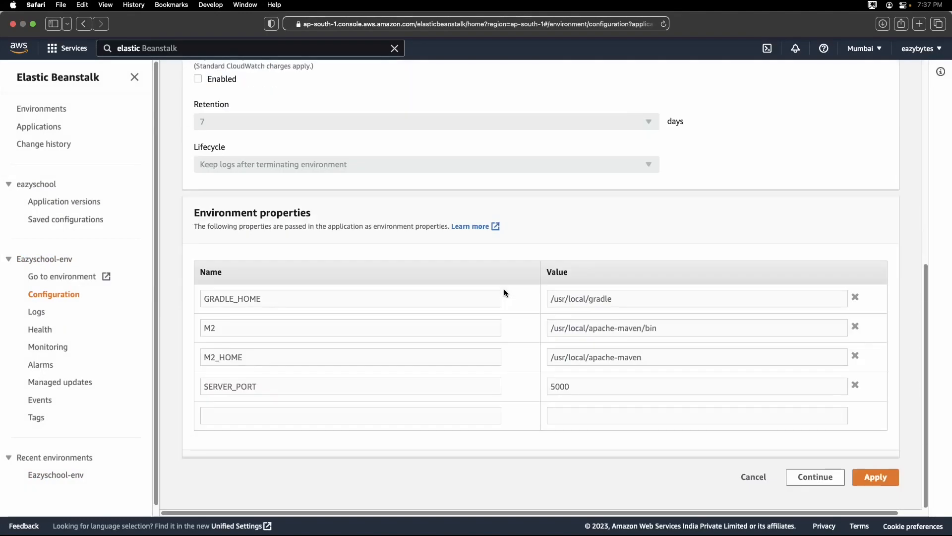
{"action": "left_click", "coordinate": [338, 417]}
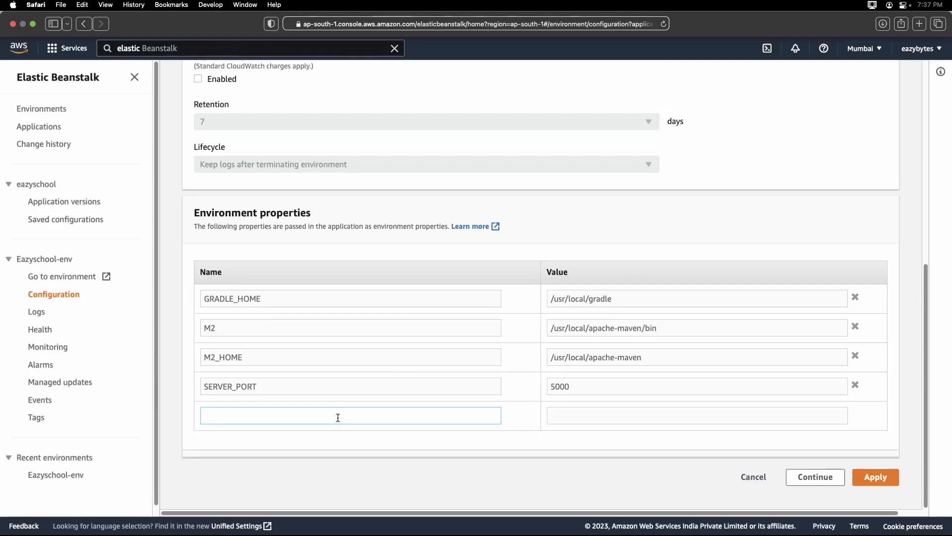
{"action": "type", "text": "SPRING_PROFILES_ACTIVE"}
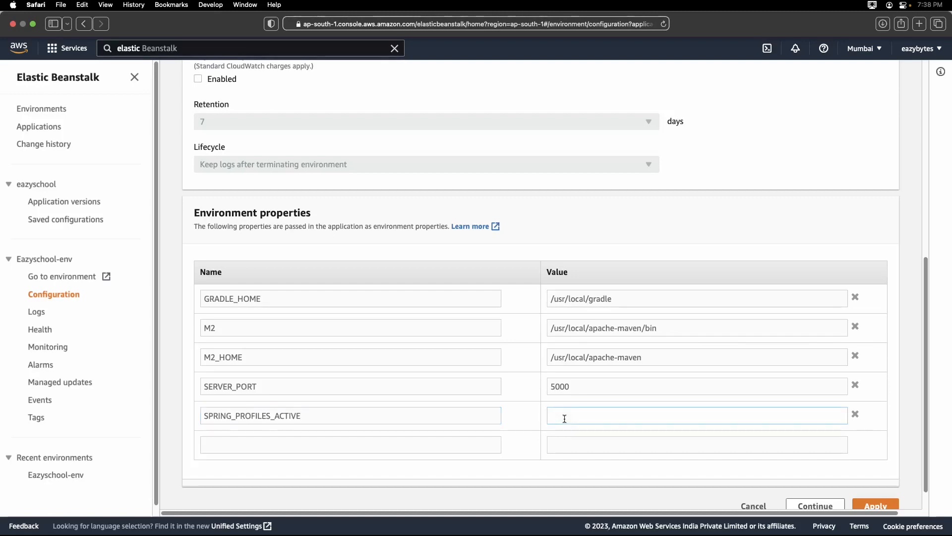
{"action": "type", "text": "prod"}
Switch to IntelliJ IDEA and check the profile name that activates application_prod.properties.
{"action": "key", "text": "super+Tab"}
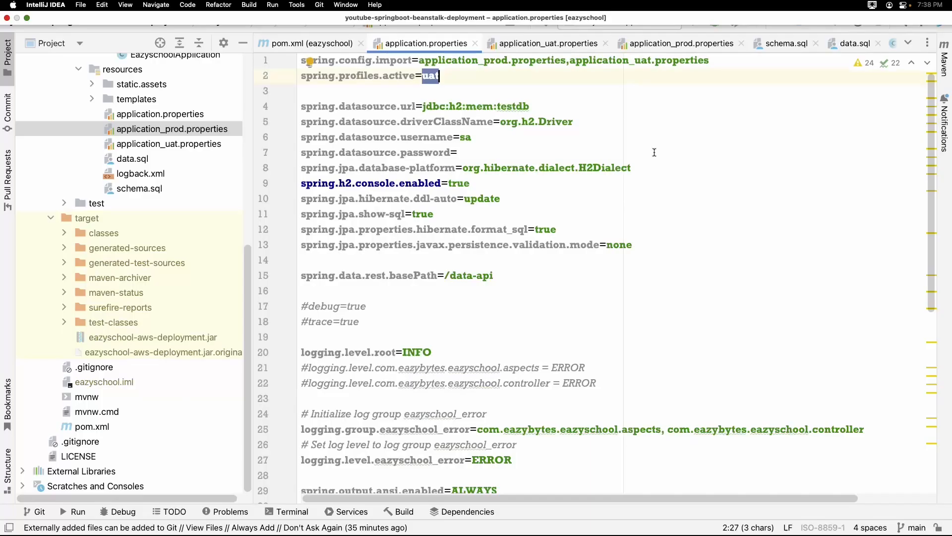
{"action": "left_click", "coordinate": [635, 48]}
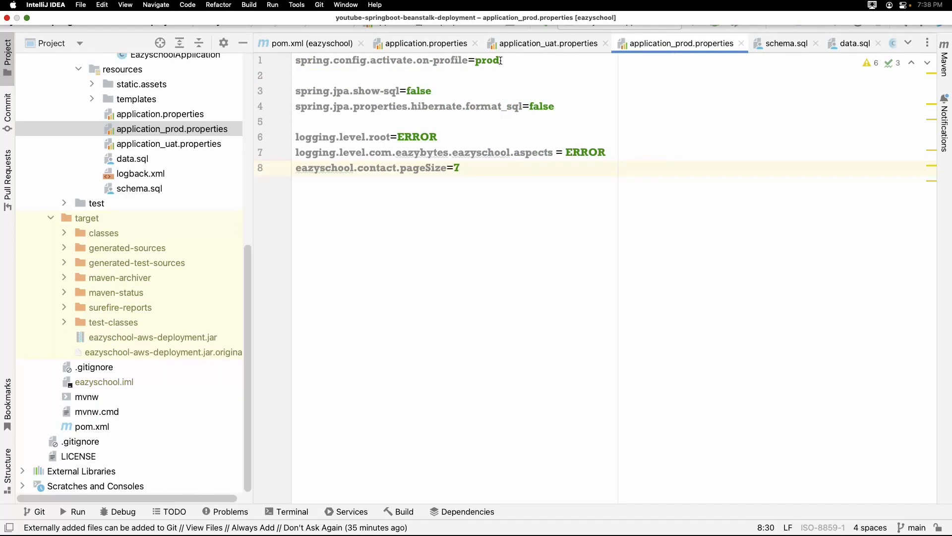
{"action": "double_click", "coordinate": [482, 62]}
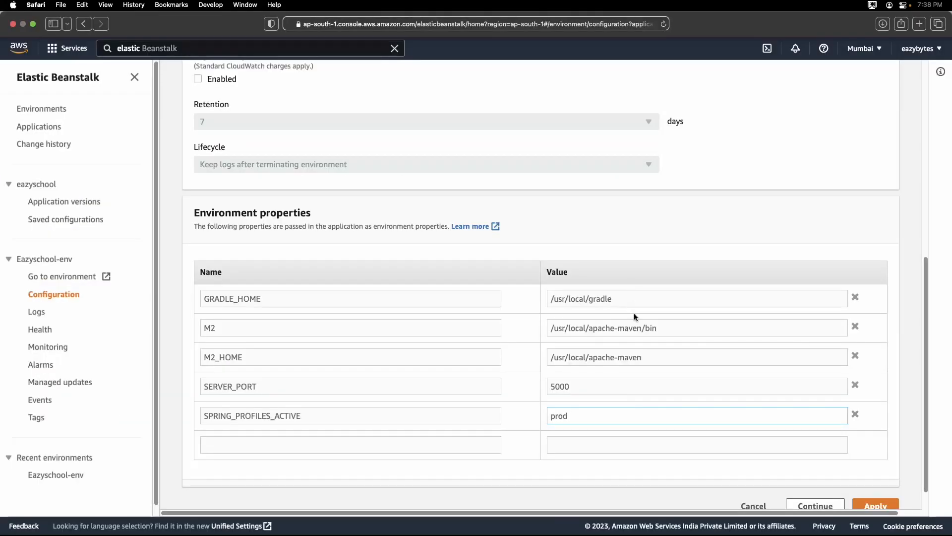
Back in the Elastic Beanstalk console, apply the edited software configuration to the environment.
{"action": "scroll", "coordinate": [634, 313], "scroll_direction": "down", "scroll_amount": 1}
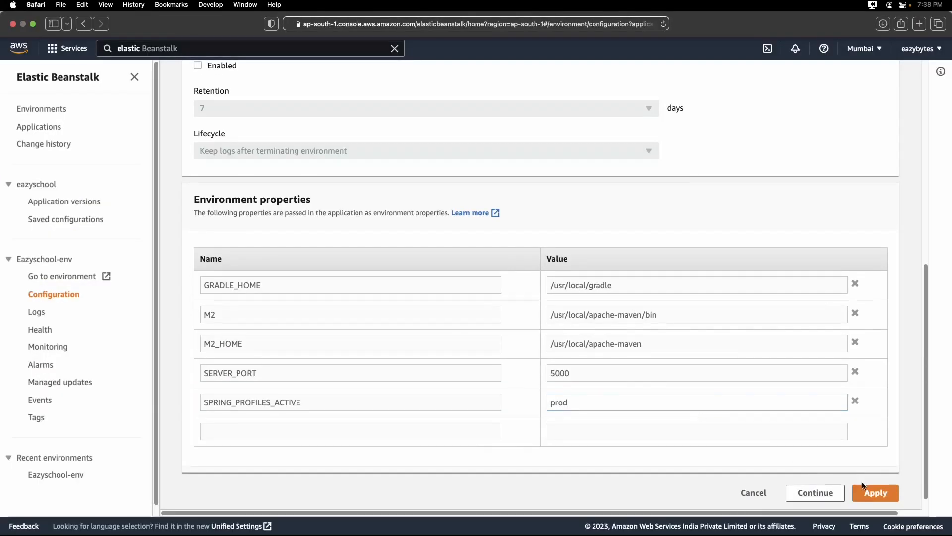
{"action": "left_click", "coordinate": [875, 493]}
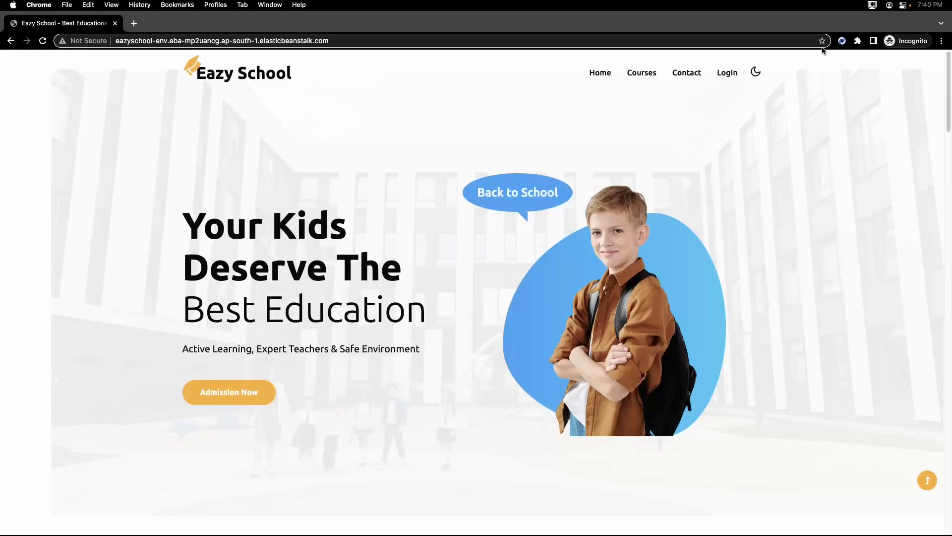
On the live Eazy School site in Chrome, log in with the admin's username and password.
{"action": "left_click", "coordinate": [726, 73]}
{"action": "left_click", "coordinate": [450, 343]}
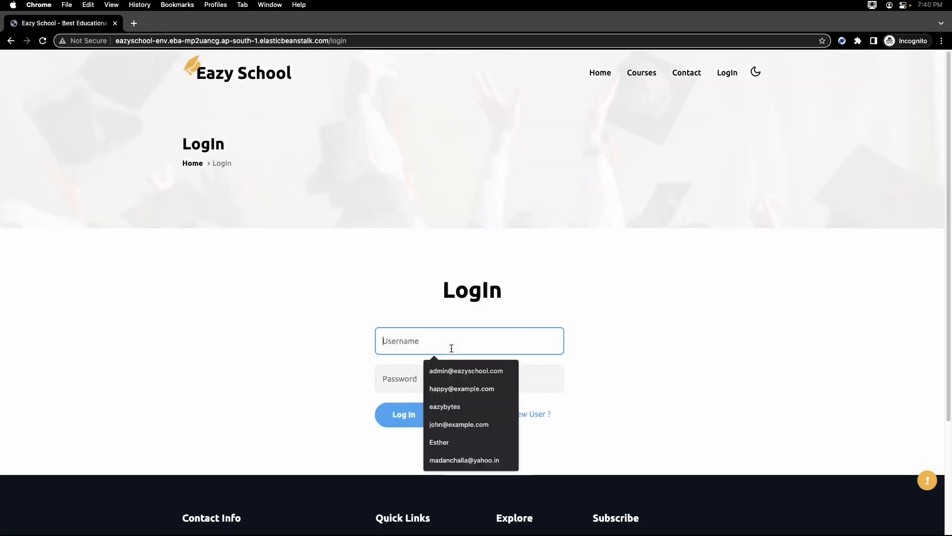
{"action": "type", "text": "admin"}
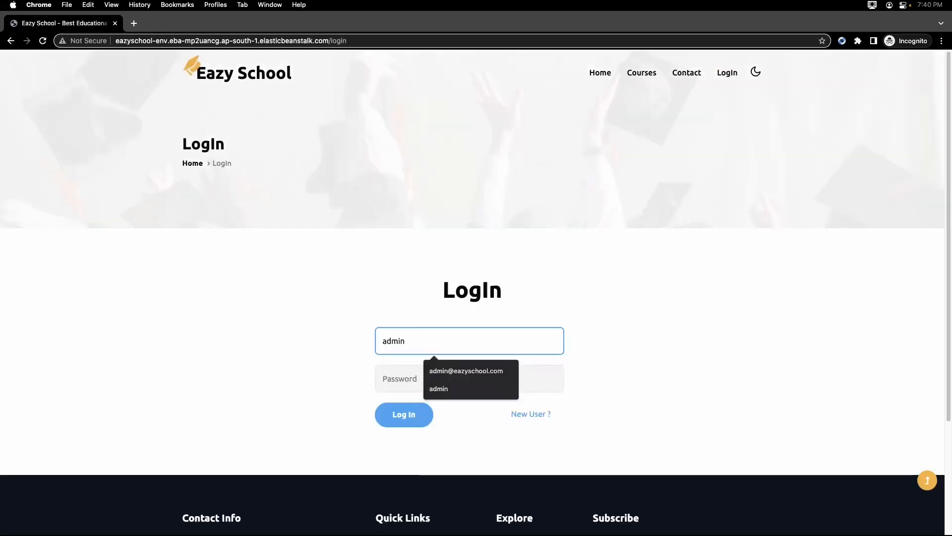
{"action": "key", "text": "Down"}
{"action": "key", "text": "Tab"}
{"action": "type", "text": "•••••"}
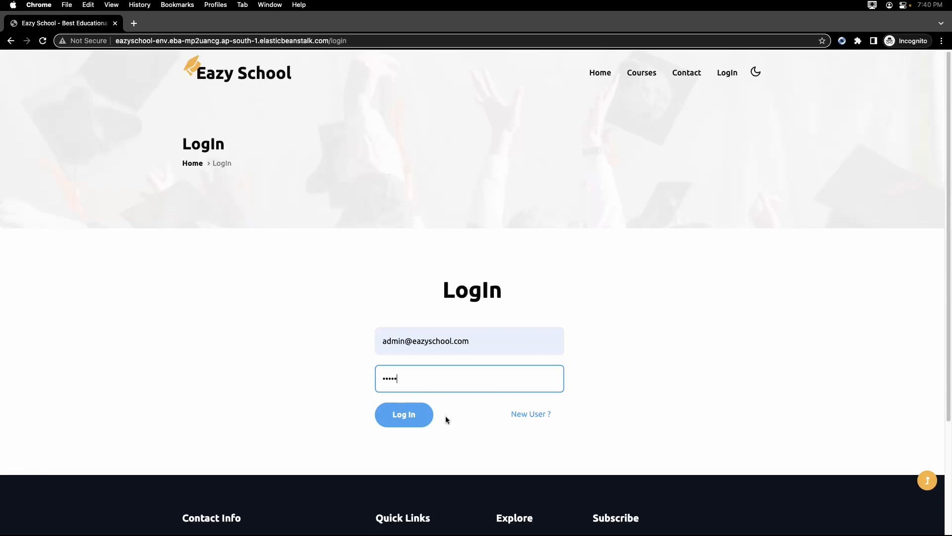
{"action": "left_click", "coordinate": [397, 420]}
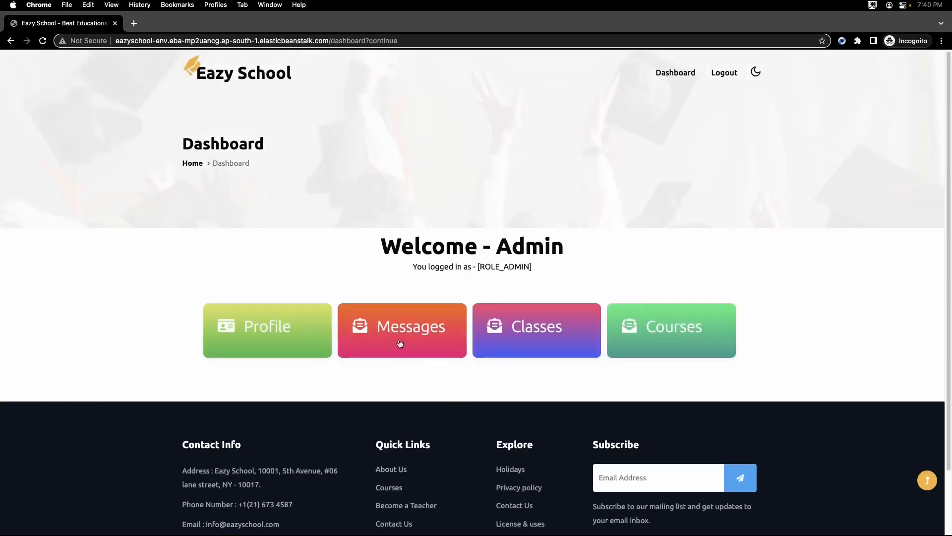
Open the contact messages from the dashboard, review the first page's rows and go to page 2.
{"action": "left_click", "coordinate": [399, 338]}
{"action": "scroll", "coordinate": [392, 308], "scroll_direction": "down", "scroll_amount": 3}
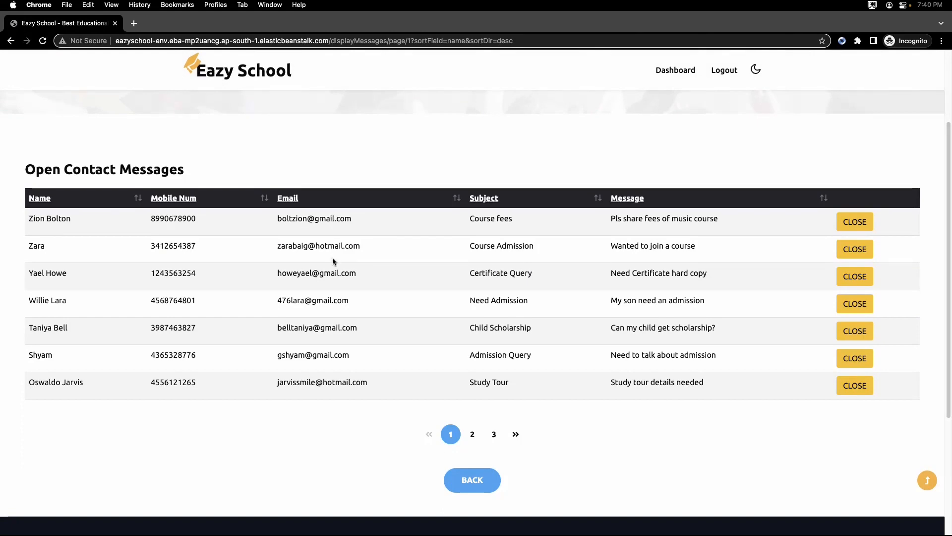
{"action": "left_click", "coordinate": [472, 435]}
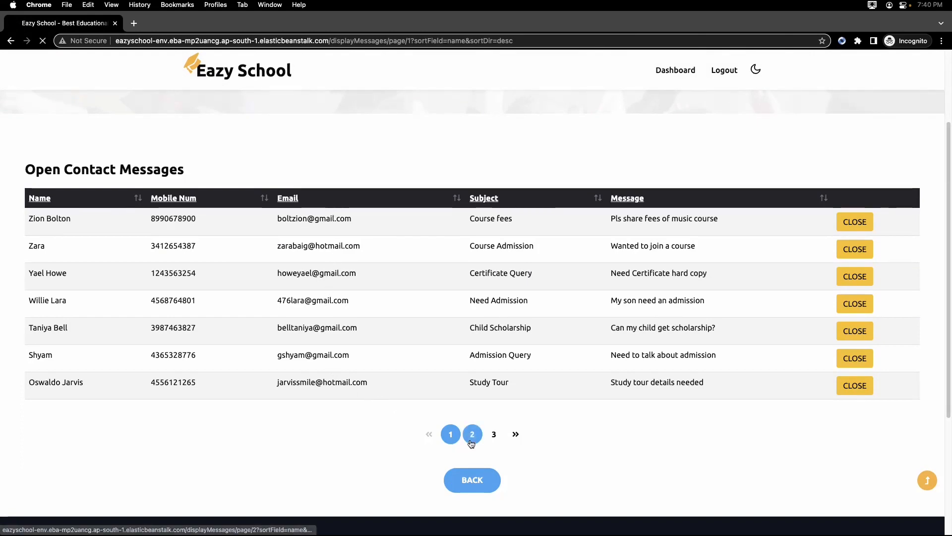
{"action": "scroll", "coordinate": [427, 352], "scroll_direction": "down", "scroll_amount": 1}
{"action": "scroll", "coordinate": [428, 356], "scroll_direction": "down", "scroll_amount": 2}
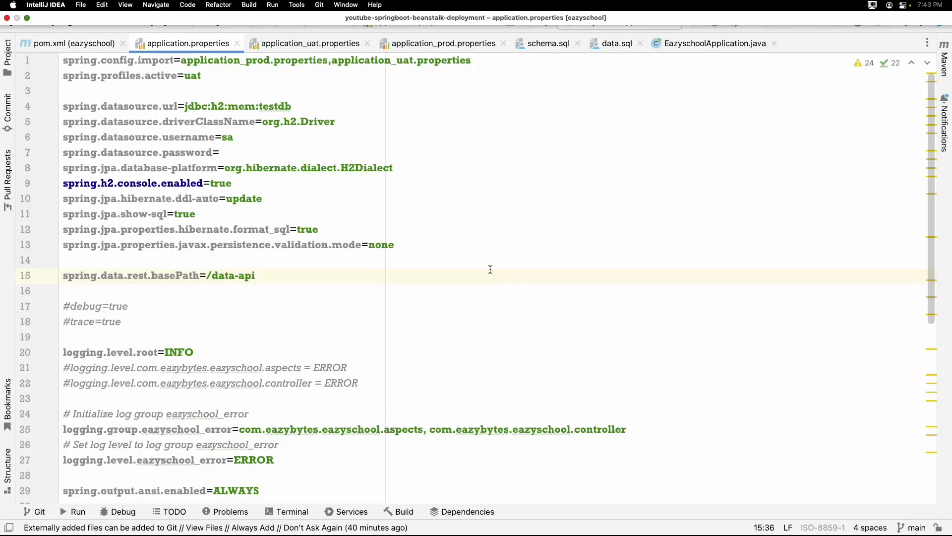
Switch to the Elastic Beanstalk console and open the logs of Eazyschool-env.
{"action": "key", "text": "super+Tab"}
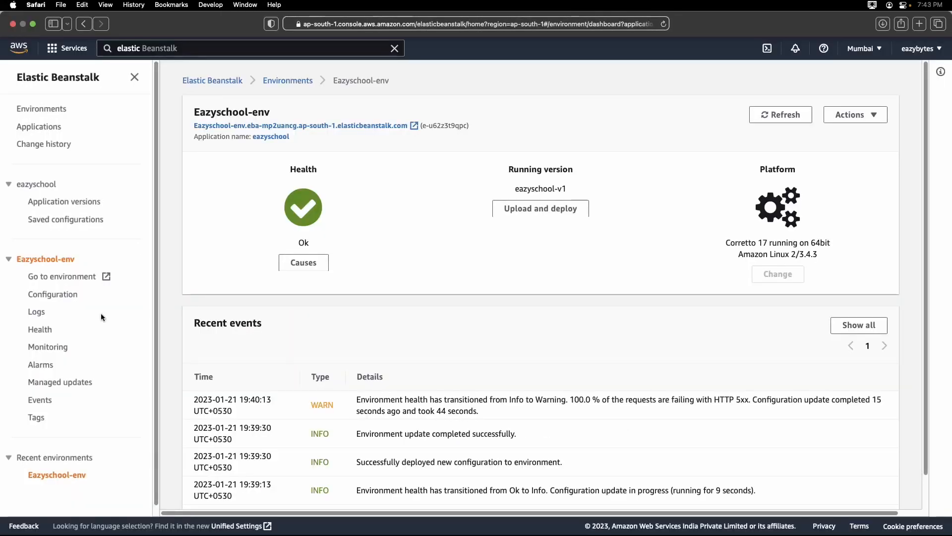
{"action": "left_click", "coordinate": [38, 313]}
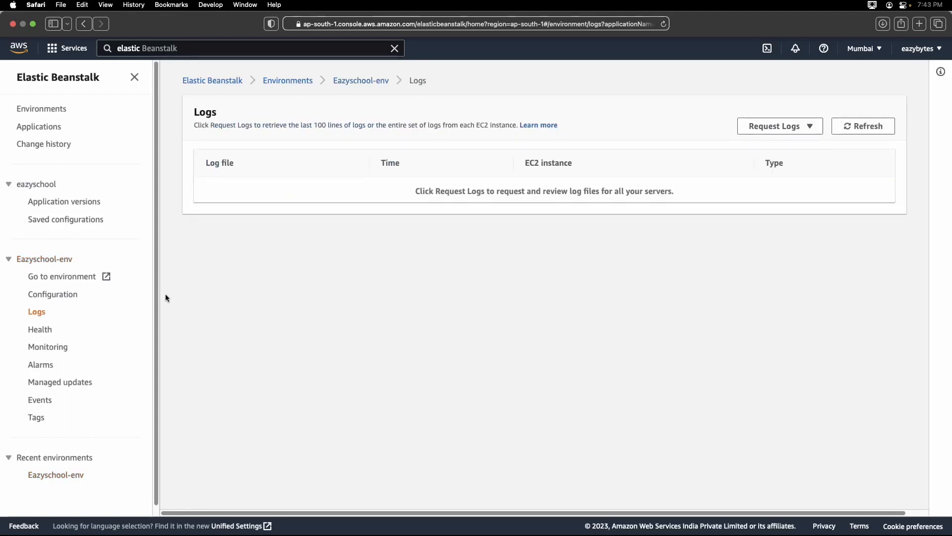
Request the last 100 lines of the environment's logs, then open its enhanced health overview.
{"action": "left_click", "coordinate": [803, 127]}
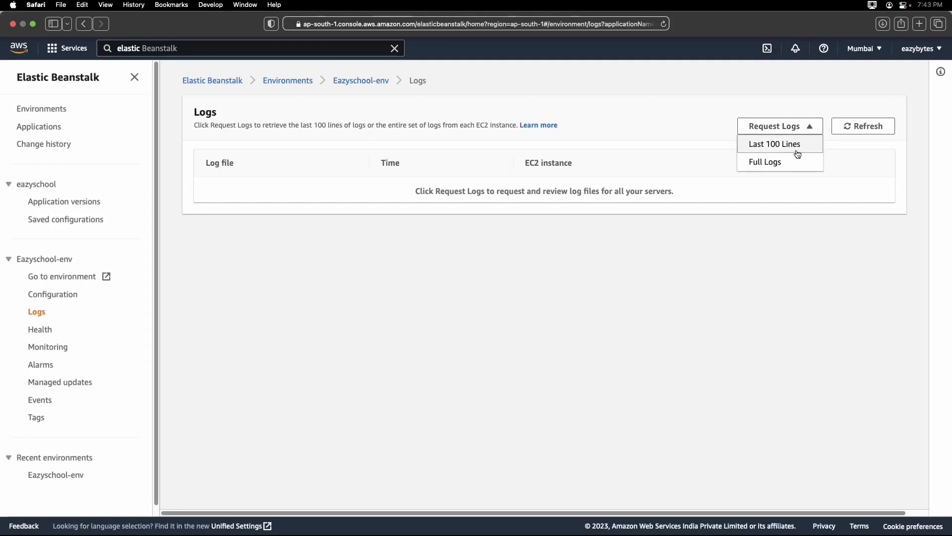
{"action": "left_click", "coordinate": [797, 152]}
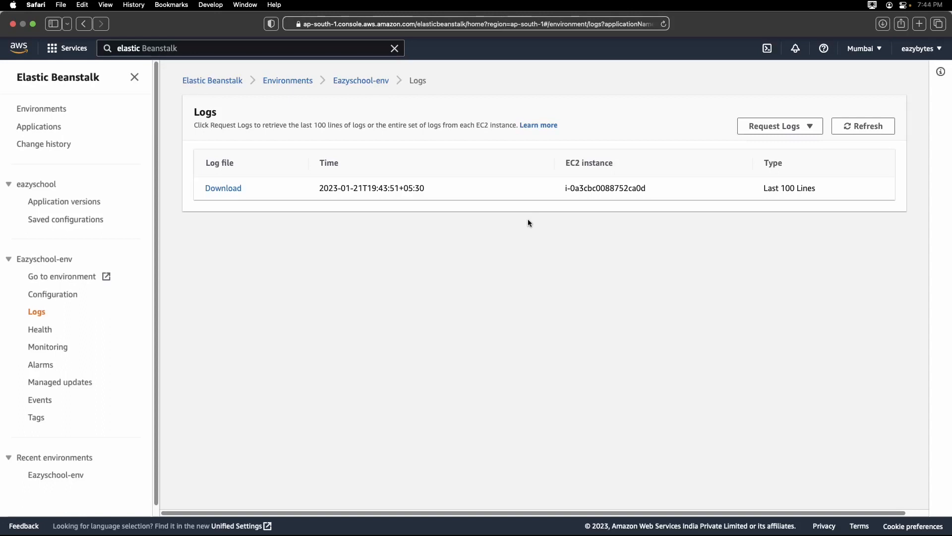
{"action": "left_click", "coordinate": [43, 335]}
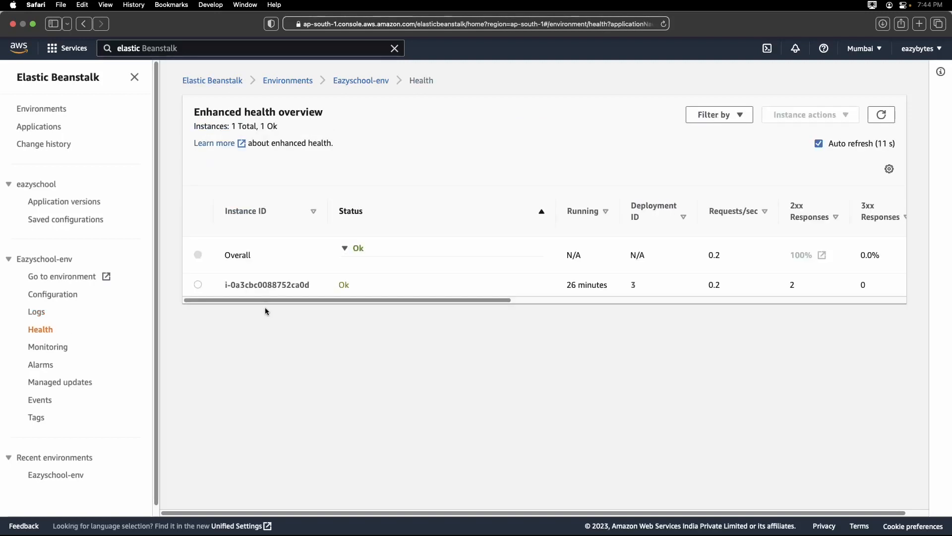
Review all the monitoring graphs of Eazyschool-env and check its existing alarms.
{"action": "left_click", "coordinate": [50, 347]}
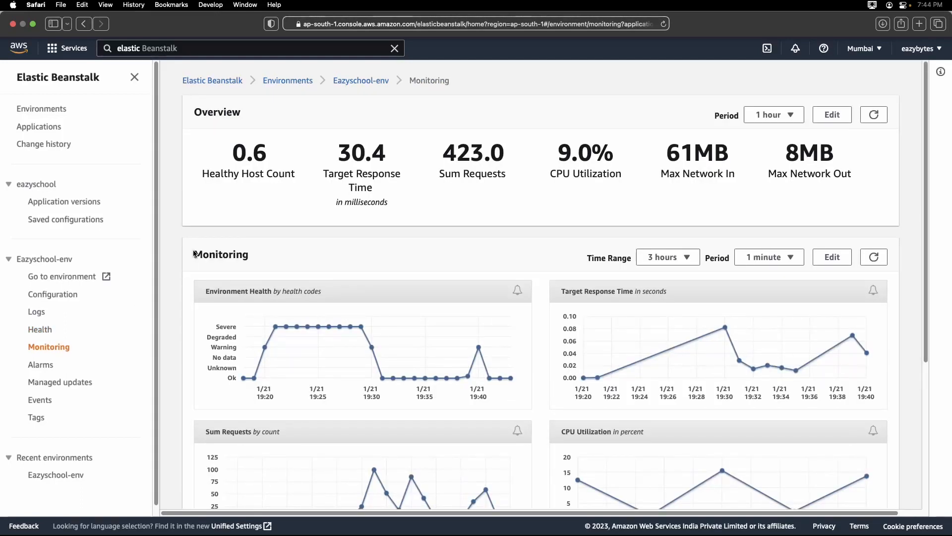
{"action": "scroll", "coordinate": [191, 271], "scroll_direction": "down", "scroll_amount": 1}
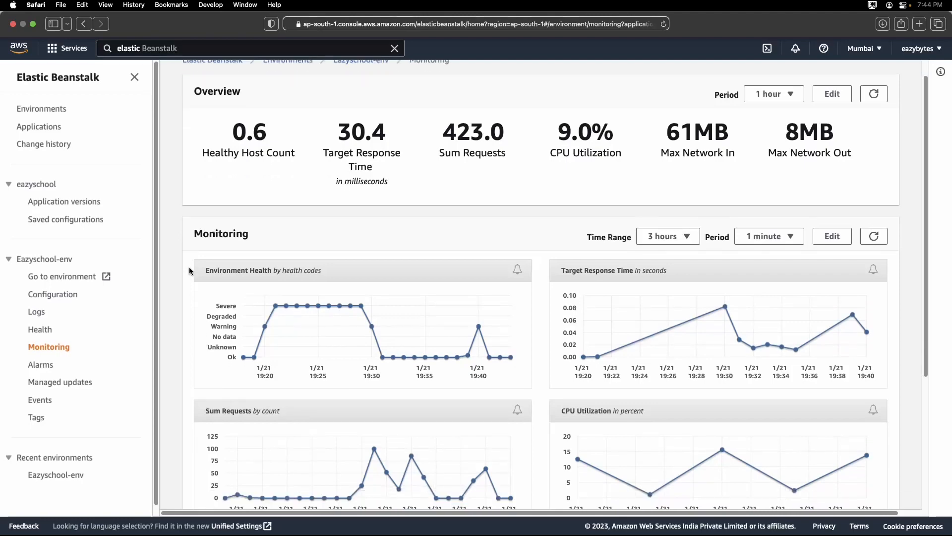
{"action": "scroll", "coordinate": [191, 271], "scroll_direction": "down", "scroll_amount": 3}
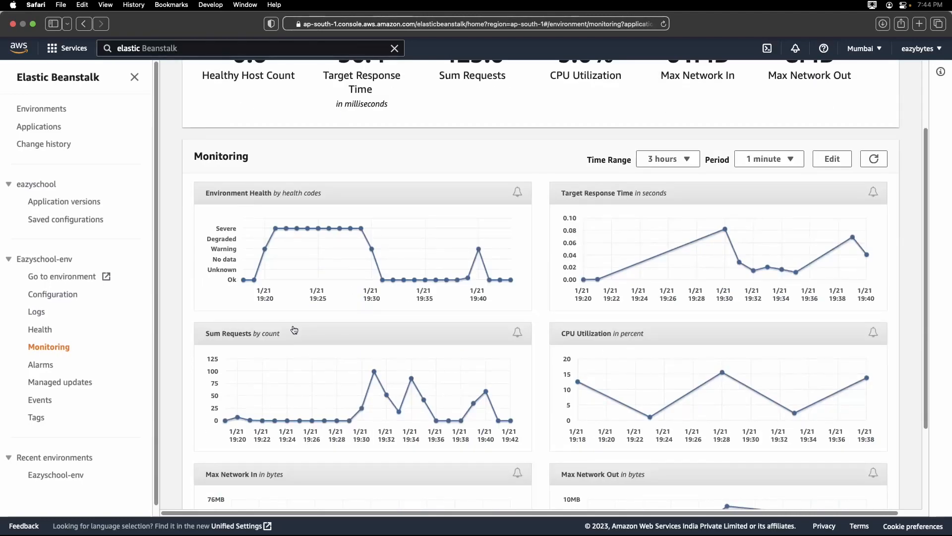
{"action": "scroll", "coordinate": [341, 331], "scroll_direction": "down", "scroll_amount": 5}
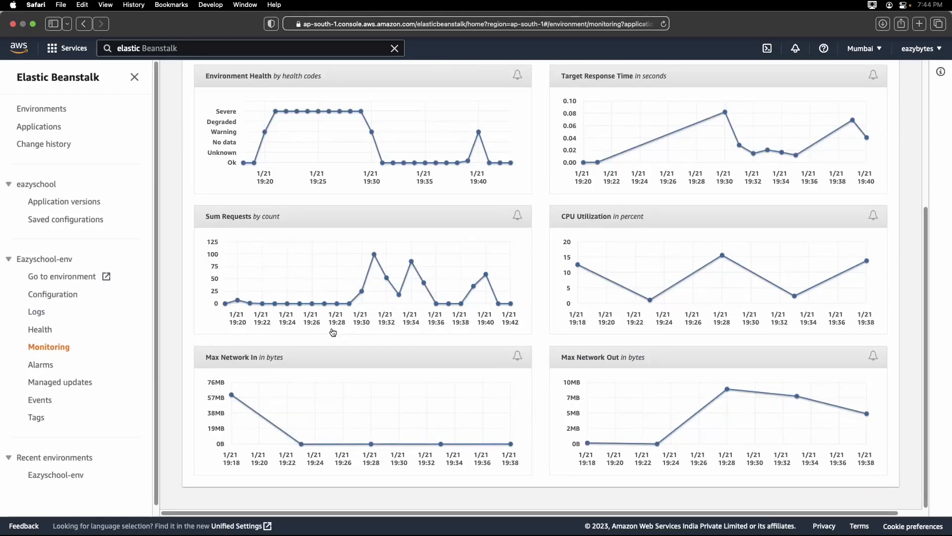
{"action": "left_click", "coordinate": [41, 365]}
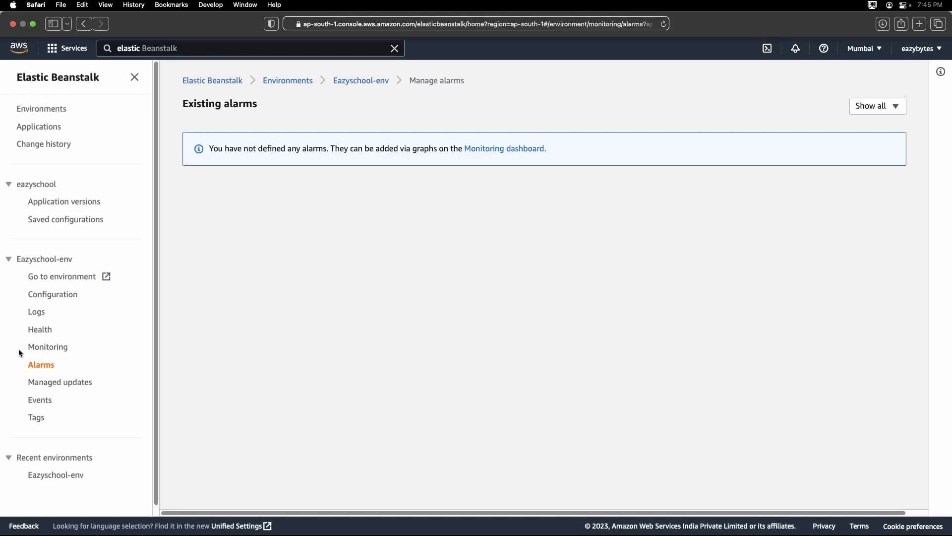
Open the change history and inspect the SPRING_PROFILES_ACTIVE entry in the most recent configuration change, then collapse its details.
{"action": "left_click", "coordinate": [44, 144]}
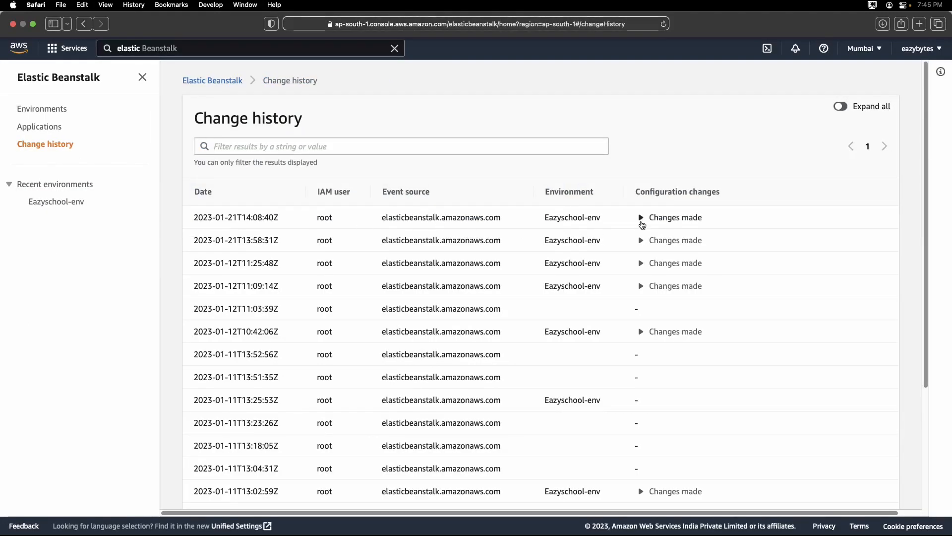
{"action": "left_click", "coordinate": [641, 218]}
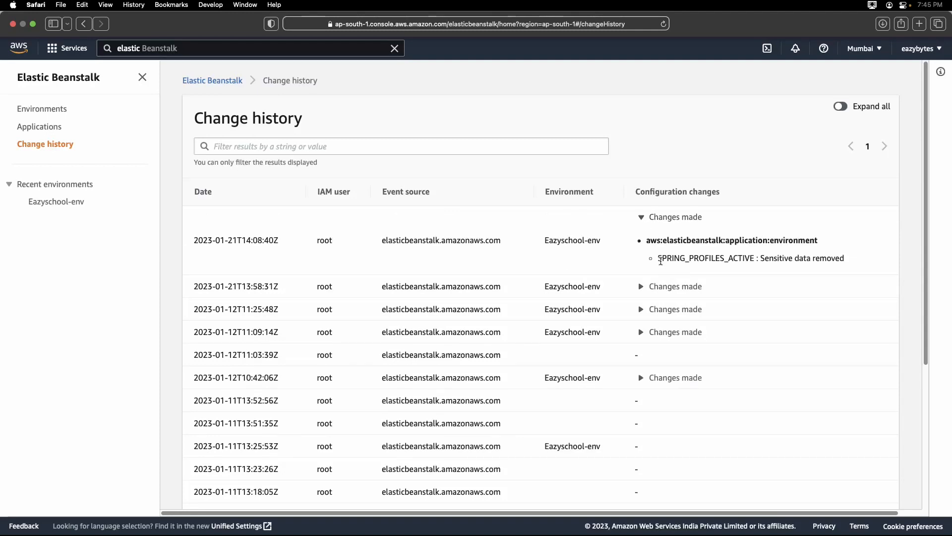
{"action": "left_click_drag", "start_coordinate": [658, 259], "coordinate": [732, 258]}
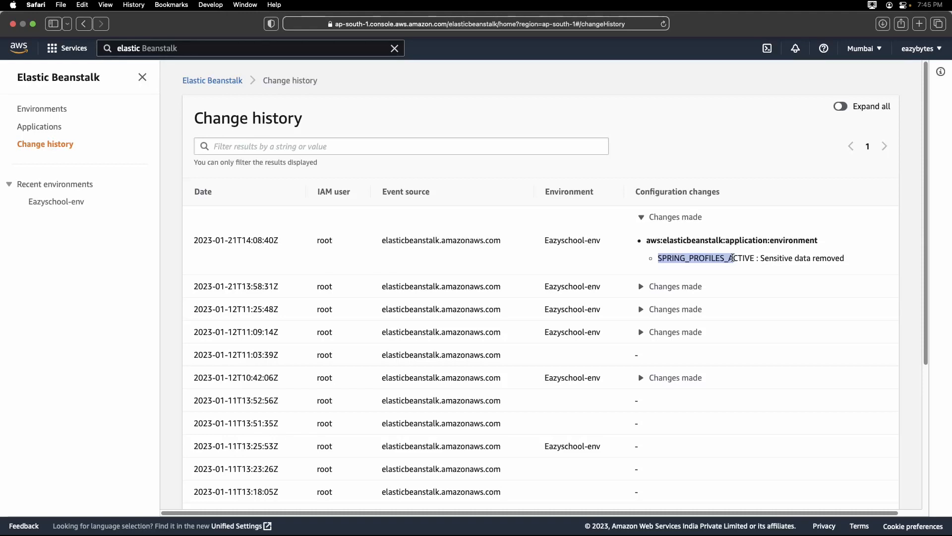
{"action": "left_click", "coordinate": [644, 217]}
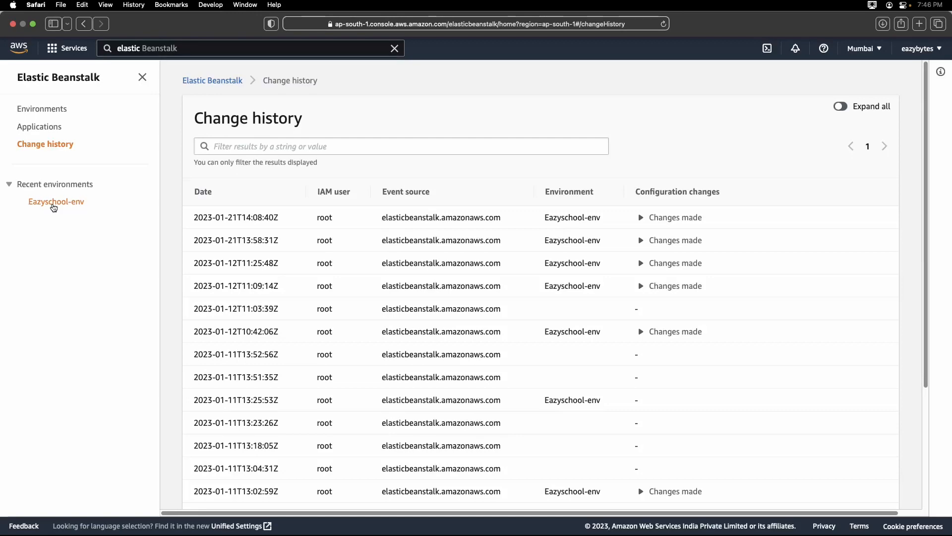
Return to Eazyschool-env, open the eazyschool application versions and check the actions available for a version.
{"action": "left_click", "coordinate": [54, 205]}
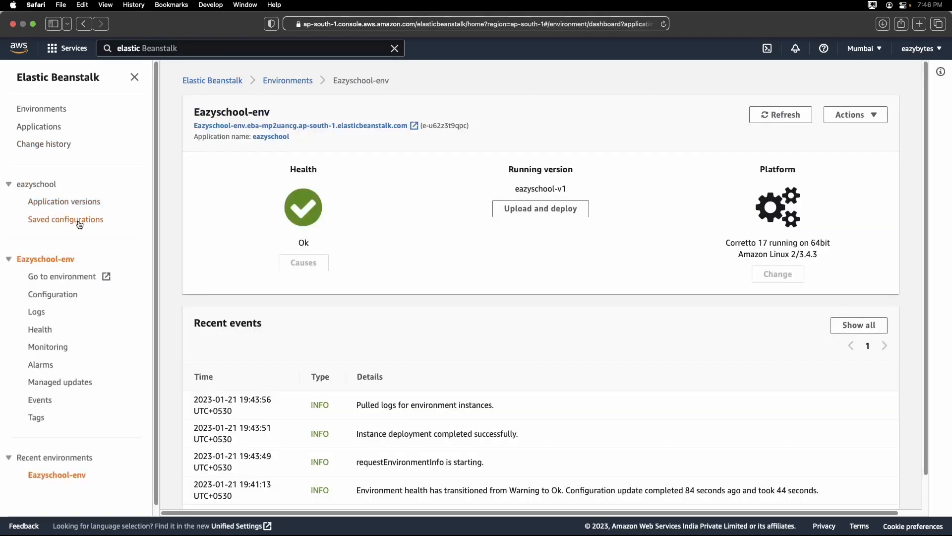
{"action": "left_click", "coordinate": [91, 205]}
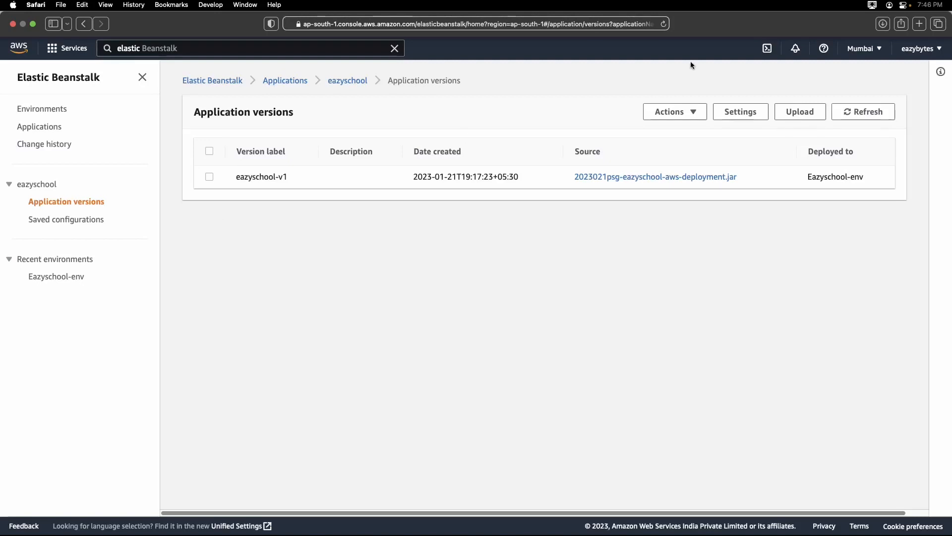
{"action": "left_click", "coordinate": [695, 114]}
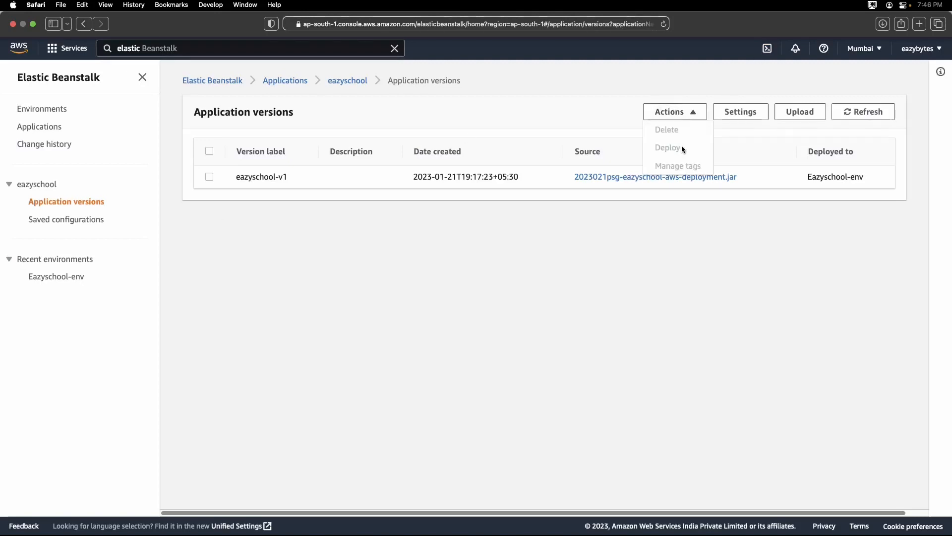
{"action": "left_click", "coordinate": [275, 244]}
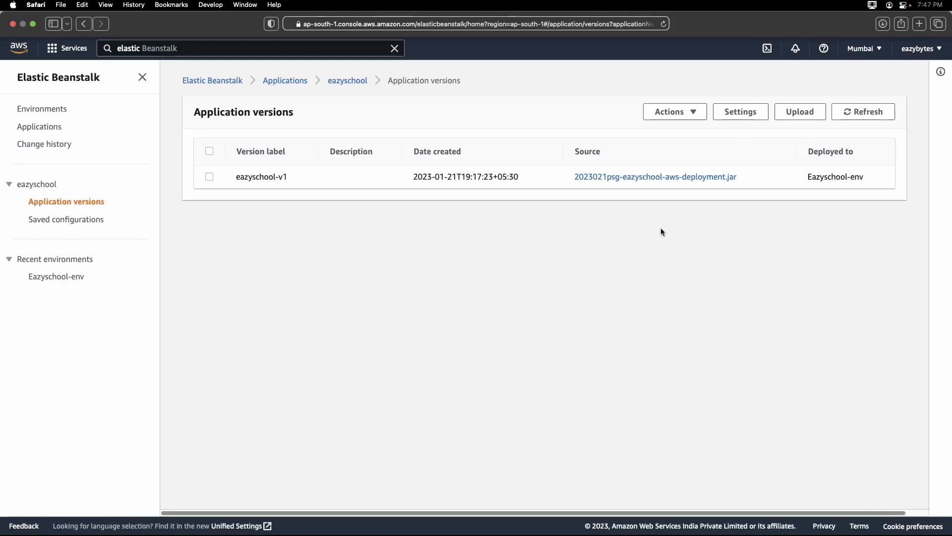
Terminate Eazyschool-env from the list of all environments, entering its name Eazyschool-env as confirmation.
{"action": "left_click", "coordinate": [44, 109]}
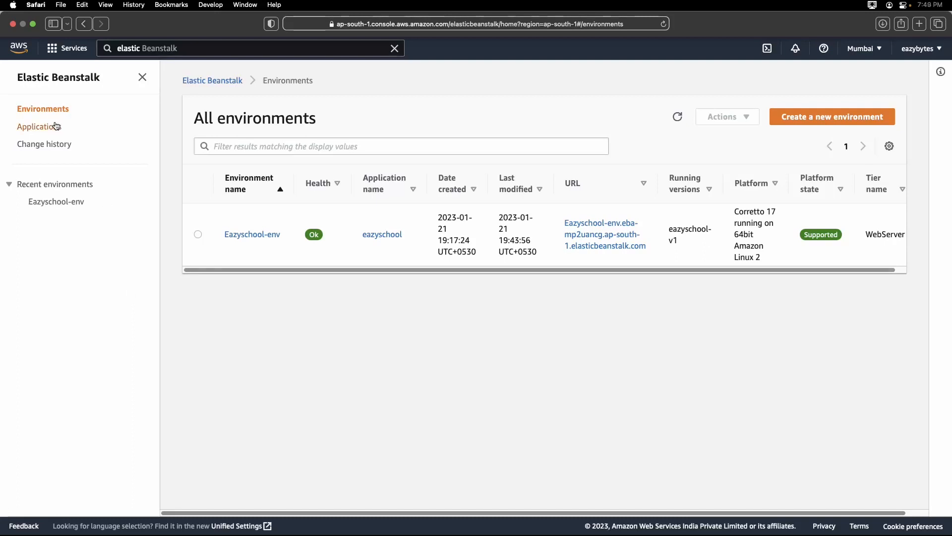
{"action": "left_click", "coordinate": [198, 237]}
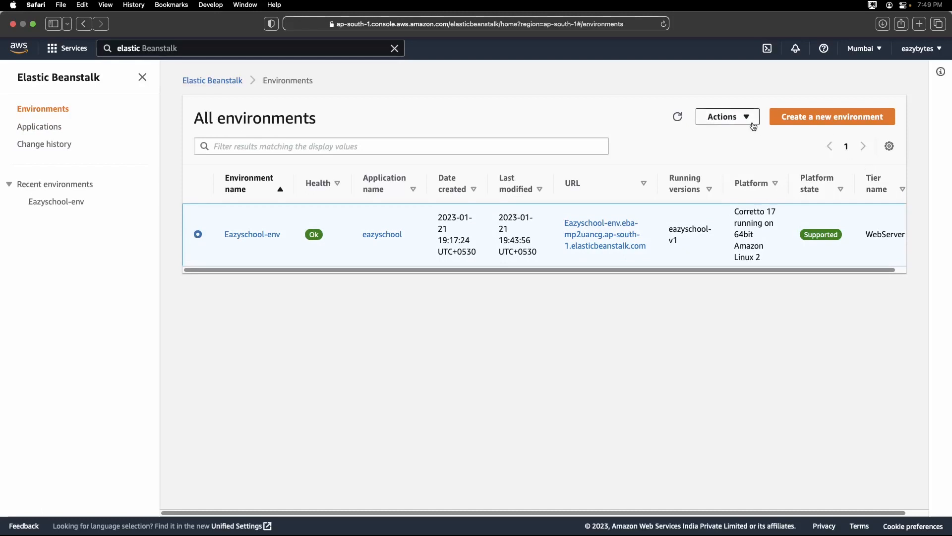
{"action": "left_click", "coordinate": [727, 117]}
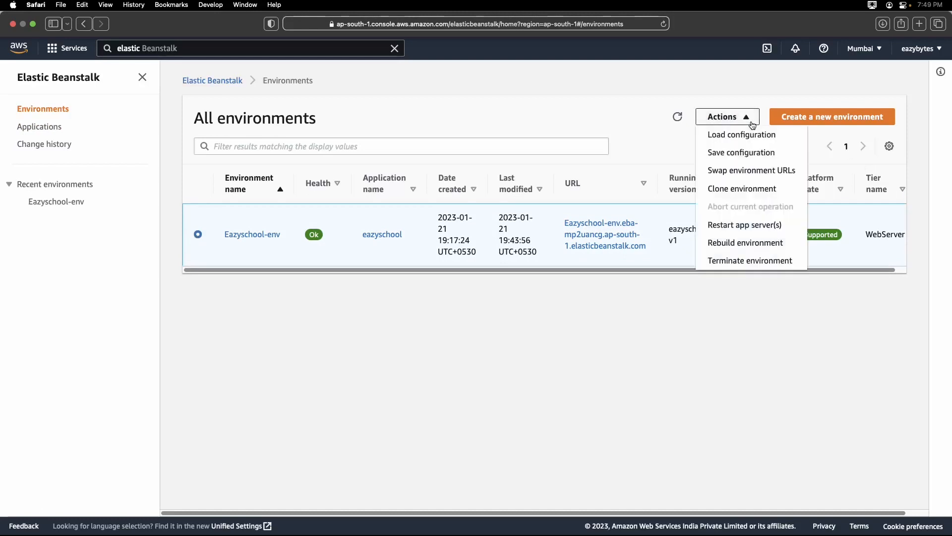
{"action": "left_click", "coordinate": [750, 260]}
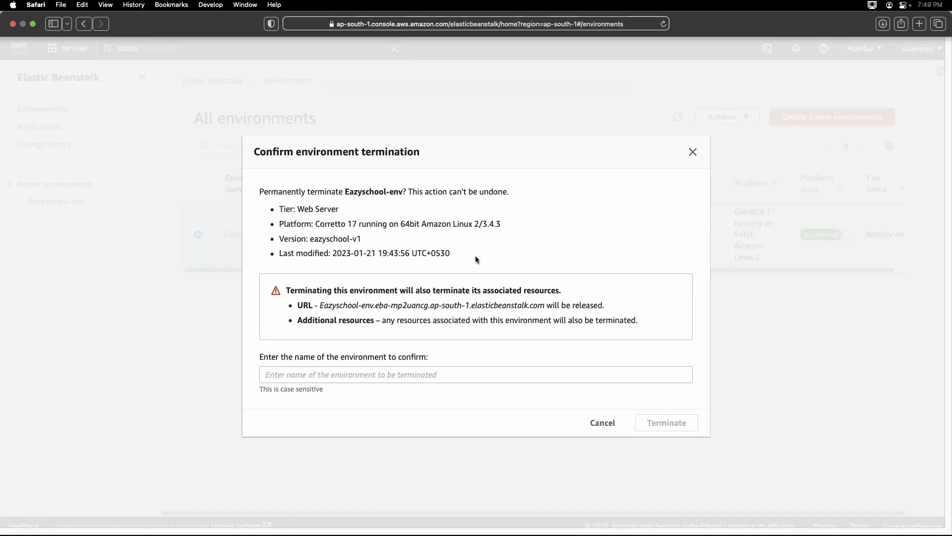
{"action": "left_click_drag", "start_coordinate": [345, 192], "coordinate": [396, 192]}
{"action": "key", "text": "super+c"}
{"action": "left_click", "coordinate": [355, 369]}
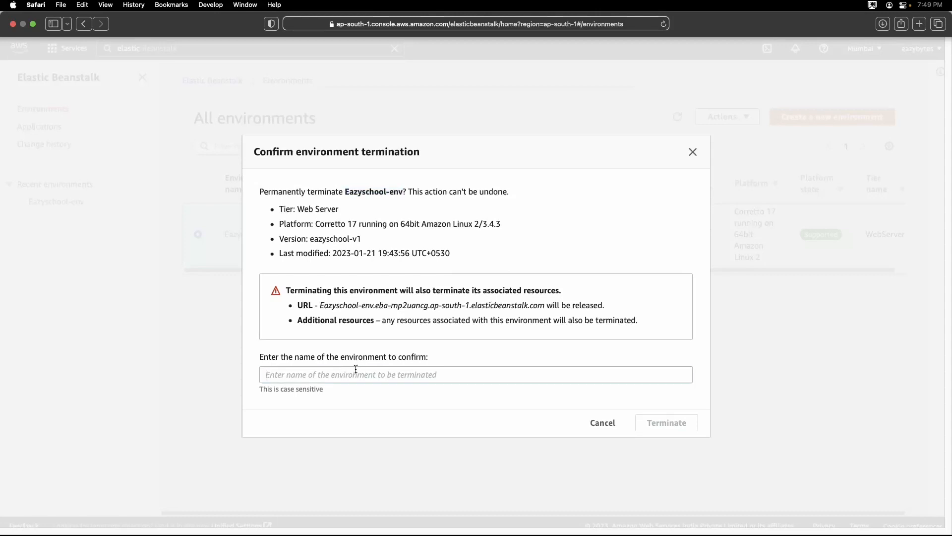
{"action": "key", "text": "super+v"}
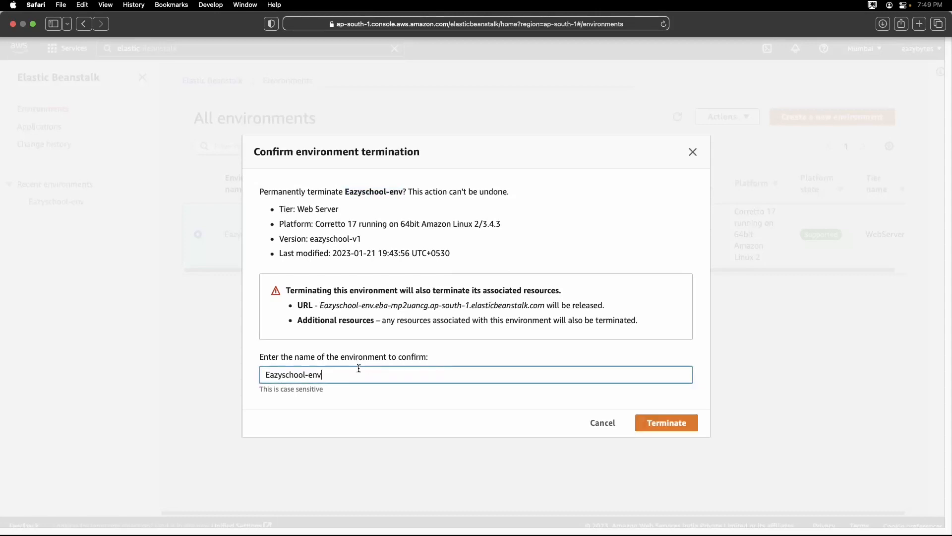
{"action": "left_click", "coordinate": [659, 429]}
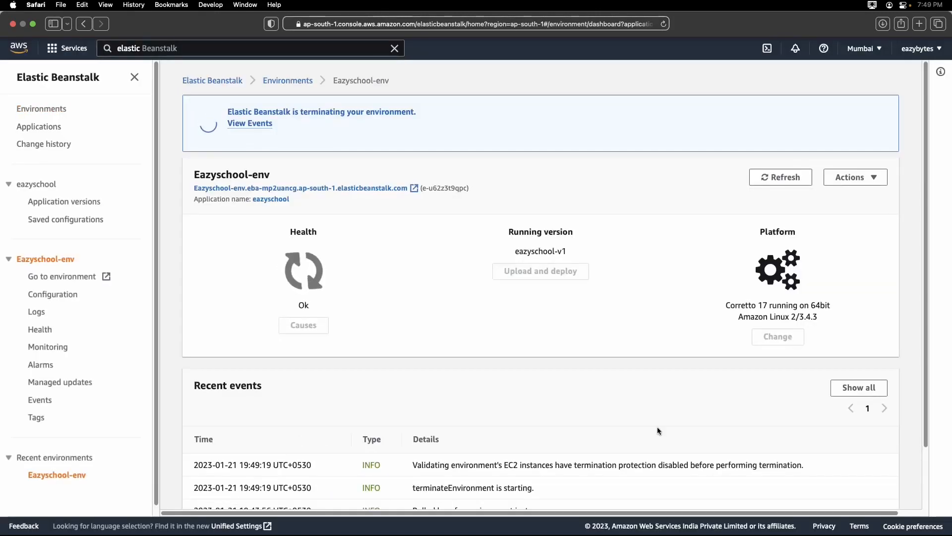